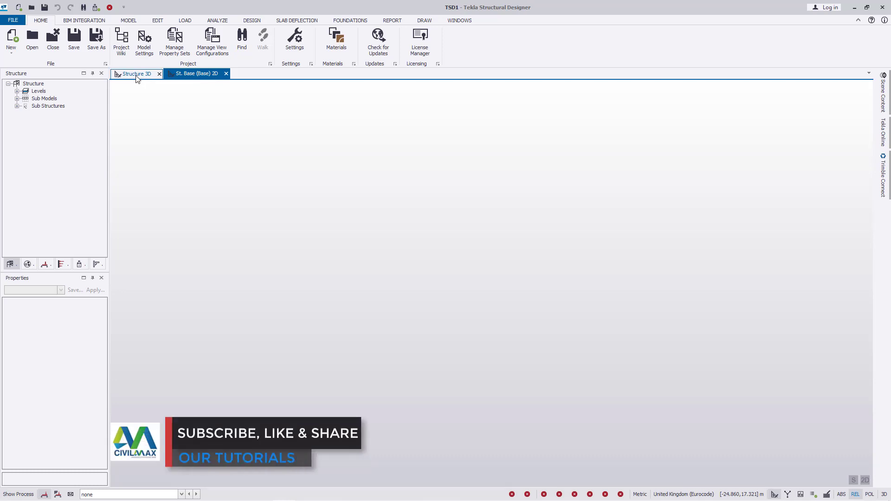
Dock the Structure 3D view beside the St. Base 2D view so both are shown side by side
drag(139, 78, 513, 276)
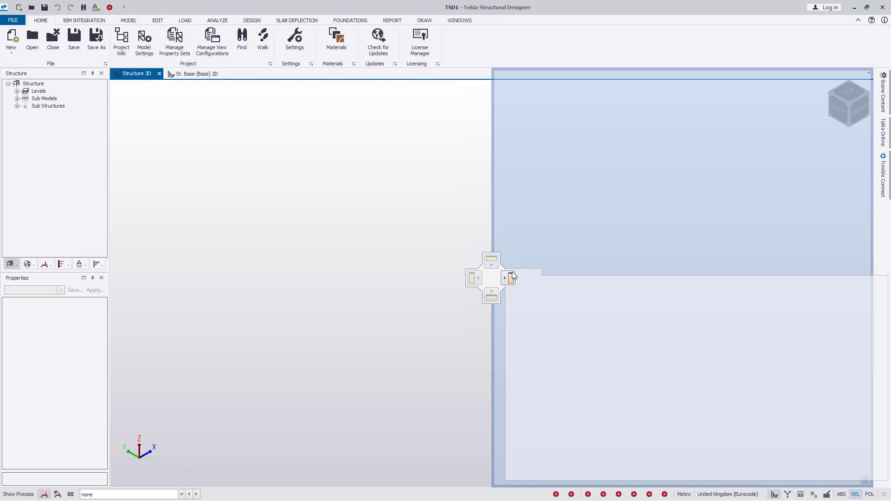
drag(513, 275, 511, 275)
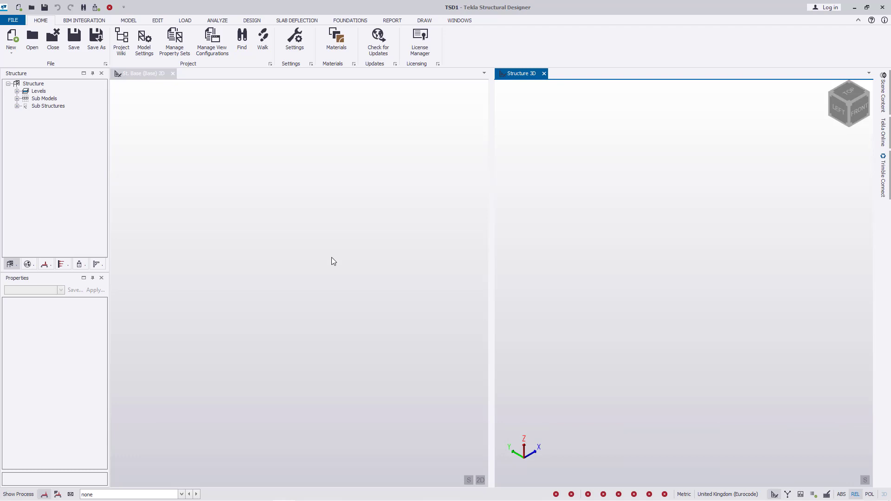
Open the model settings and examine the design codes and the available head codes
click(145, 49)
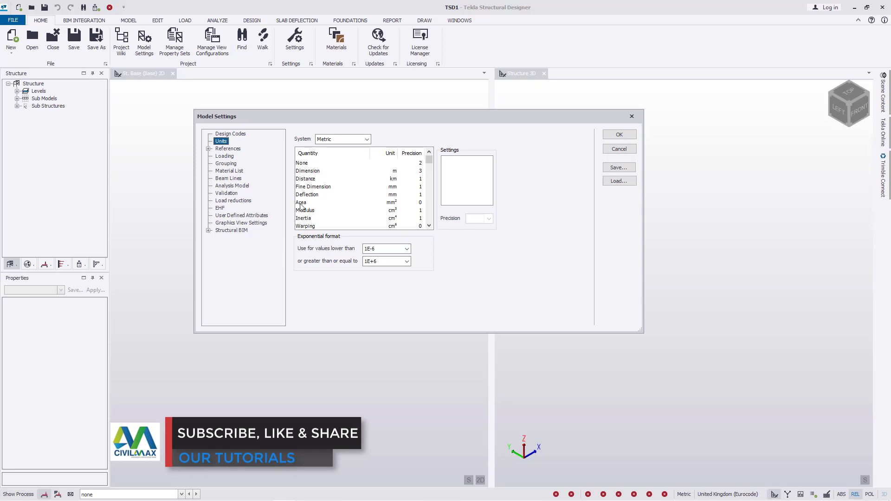
click(232, 134)
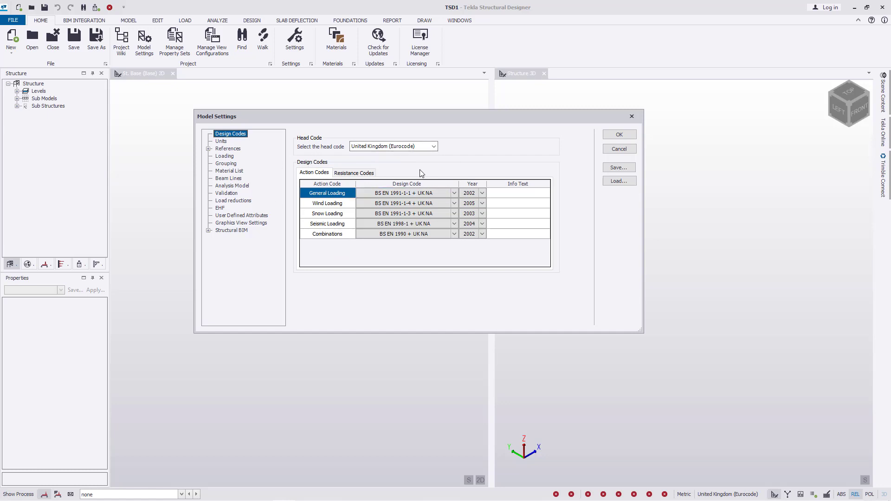
click(433, 147)
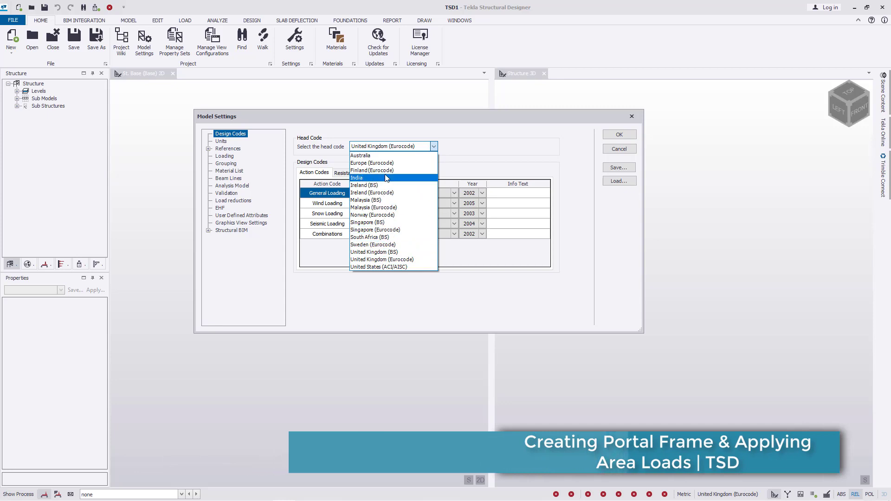
click(471, 149)
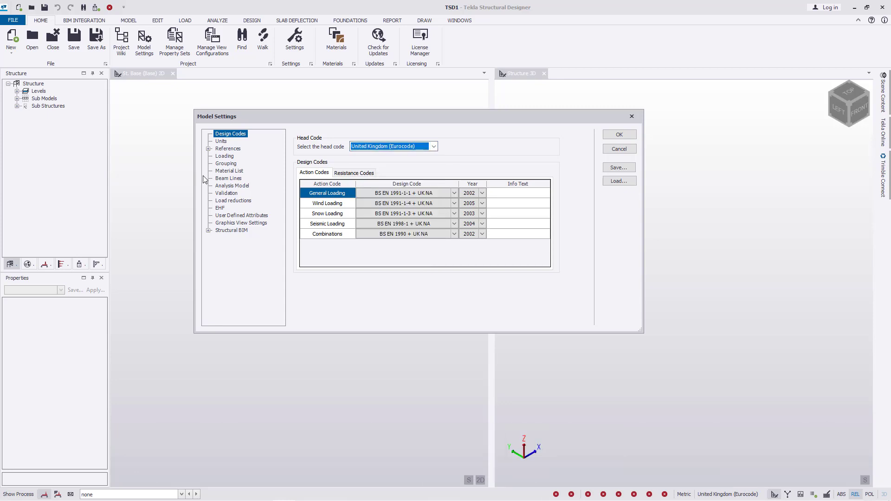
Set the unit of the Dimension quantity to mm with a precision of 1
click(221, 142)
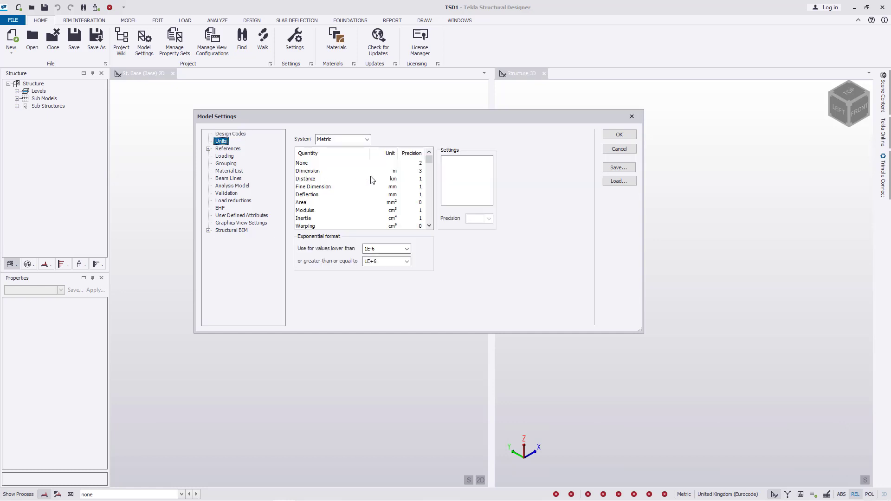
click(312, 171)
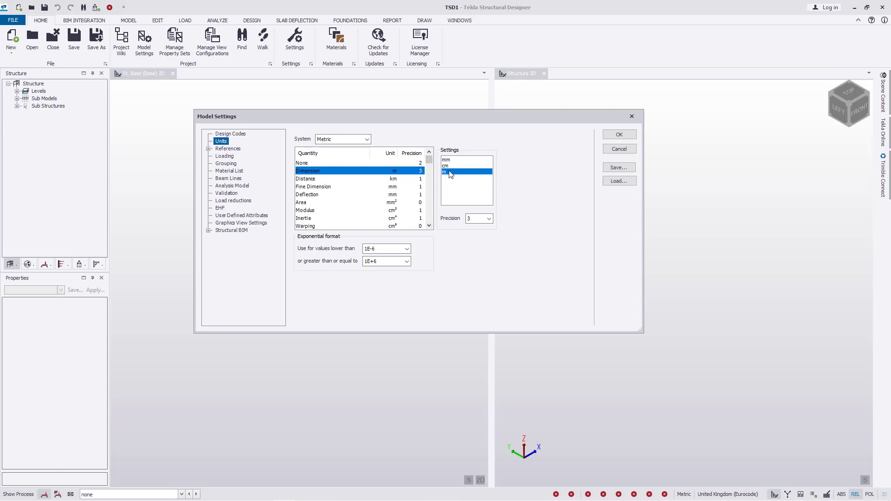
click(447, 160)
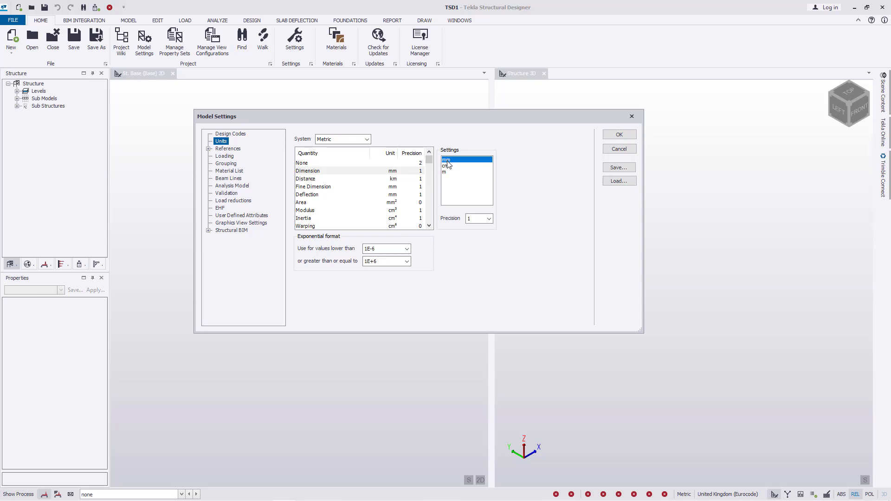
click(489, 219)
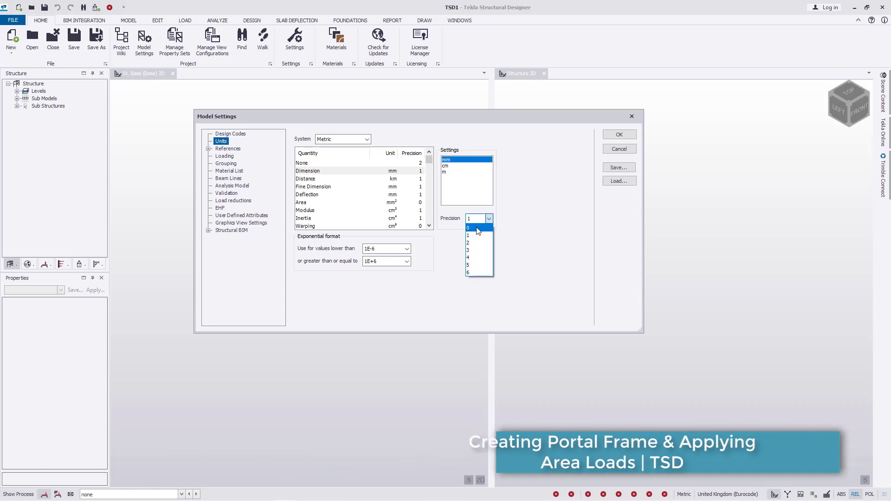
click(479, 237)
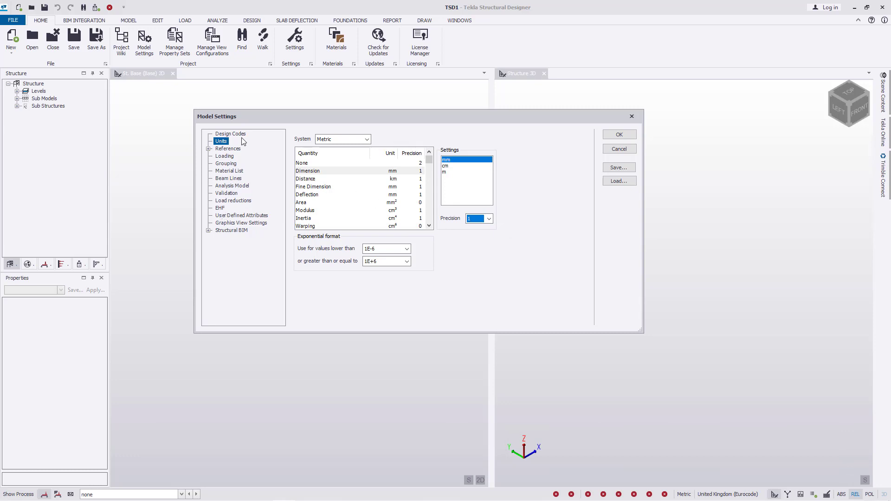
Review the reference texts for the object types and accept the model settings
click(208, 149)
click(231, 171)
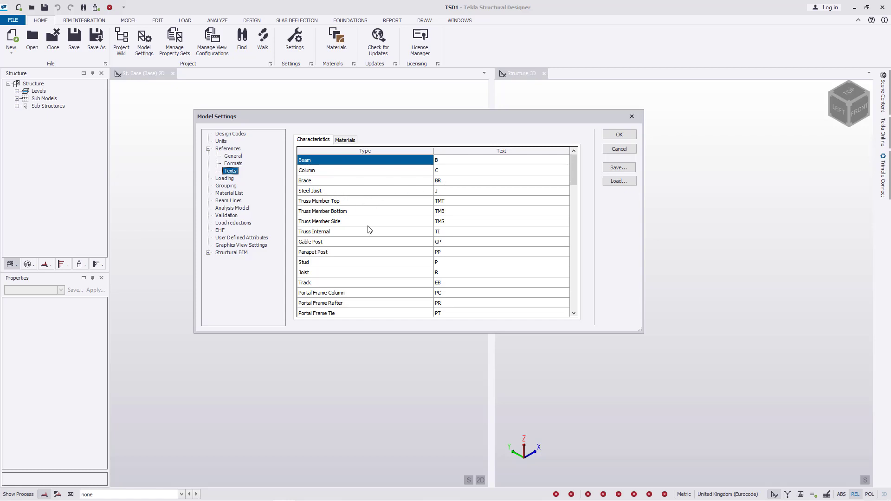
scroll(374, 242, down, 18)
scroll(374, 262, down, 5)
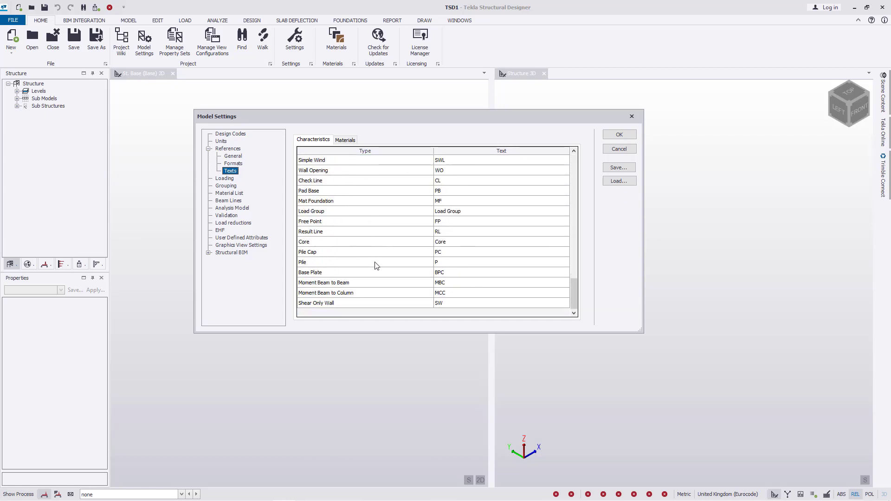
scroll(374, 259, up, 20)
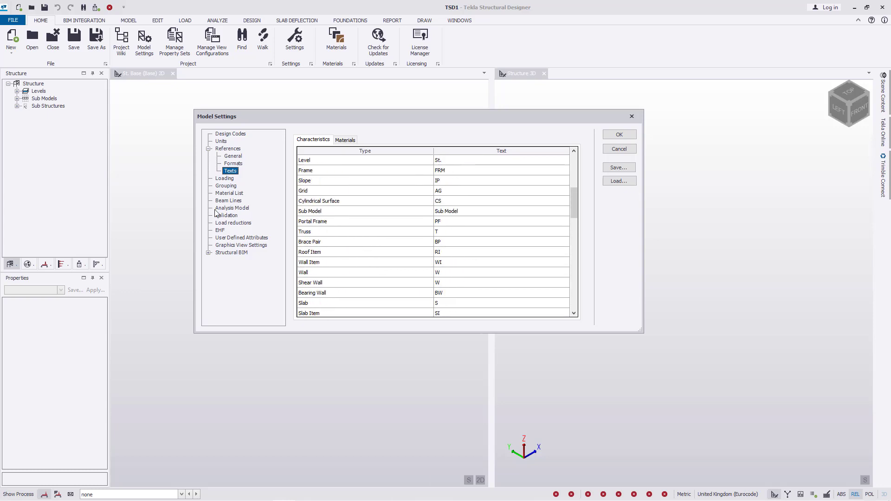
click(230, 134)
click(221, 141)
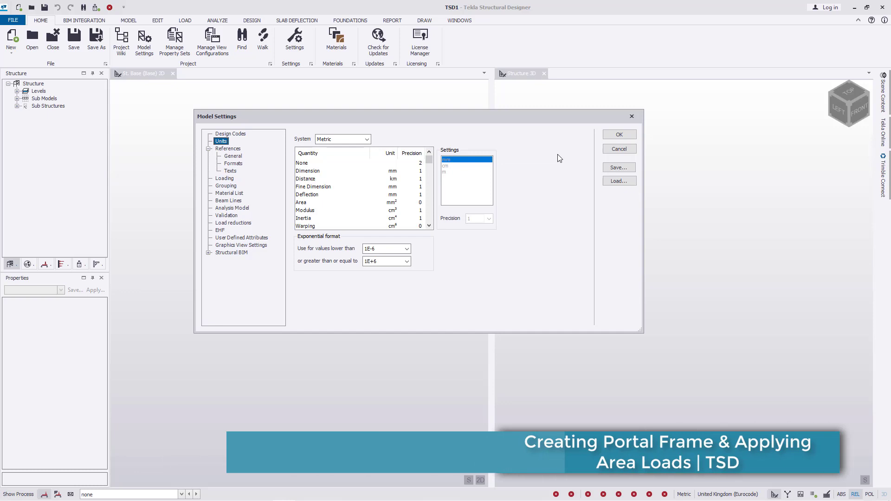
click(619, 134)
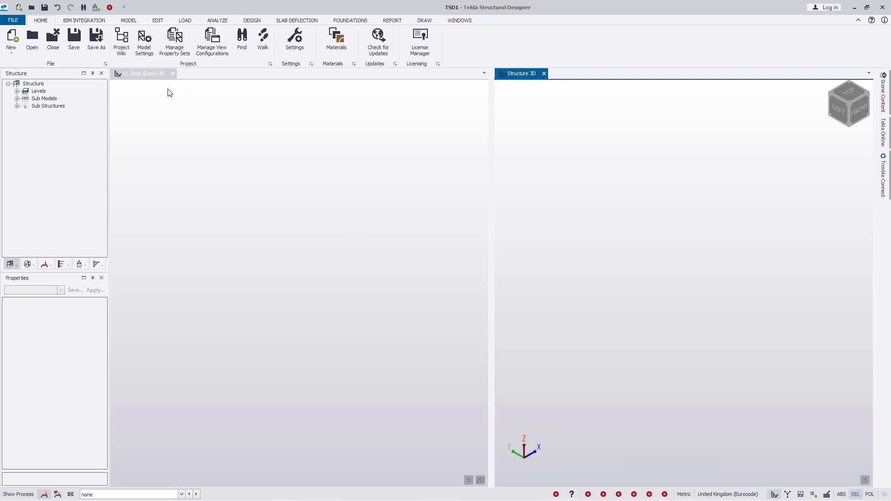
Start the Rectangular Wizard for grid lines in the St. Base 2D view and set the grid color to dark purple
click(129, 20)
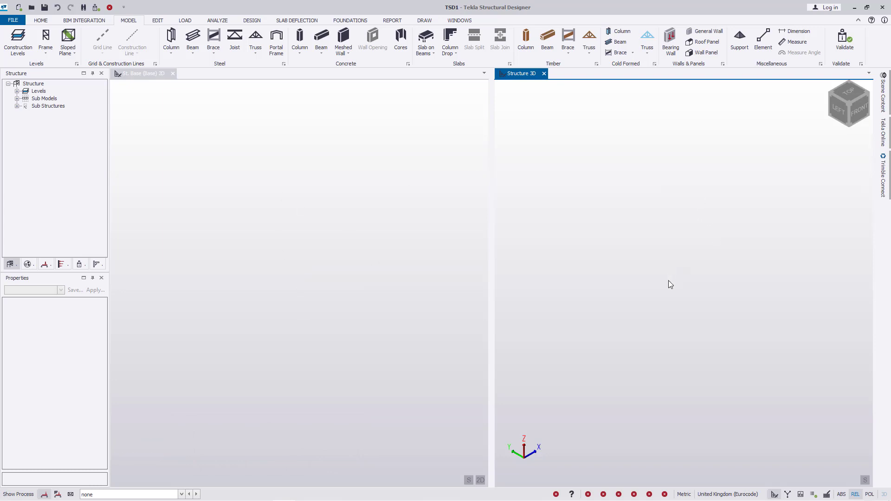
click(261, 207)
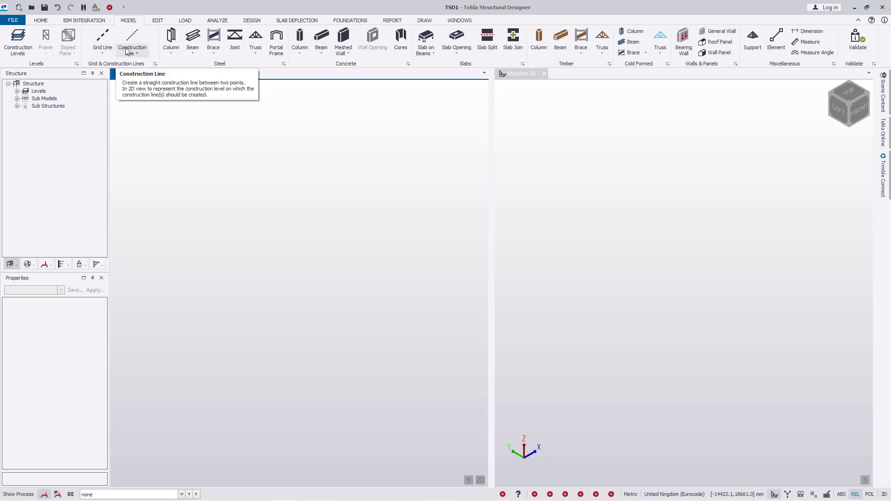
click(102, 54)
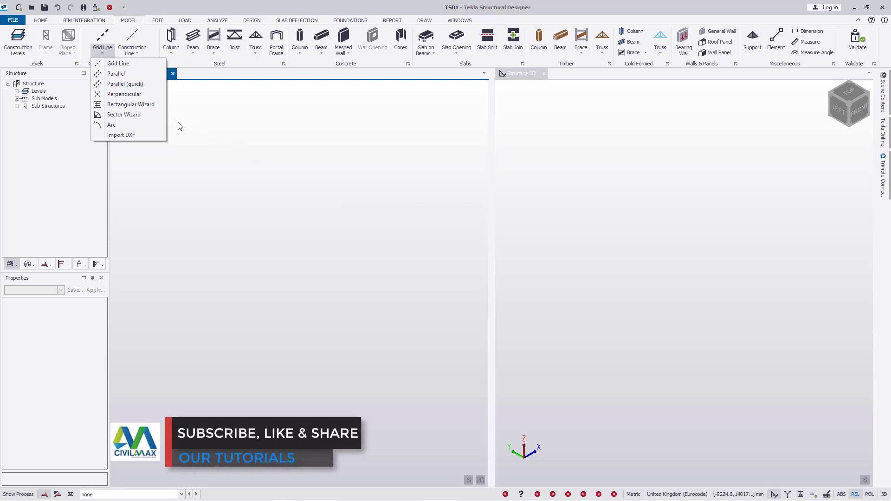
click(130, 103)
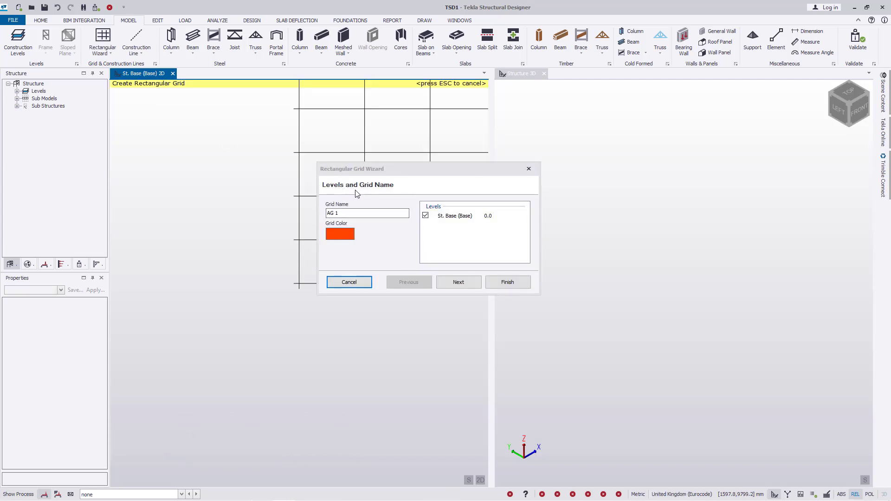
click(351, 216)
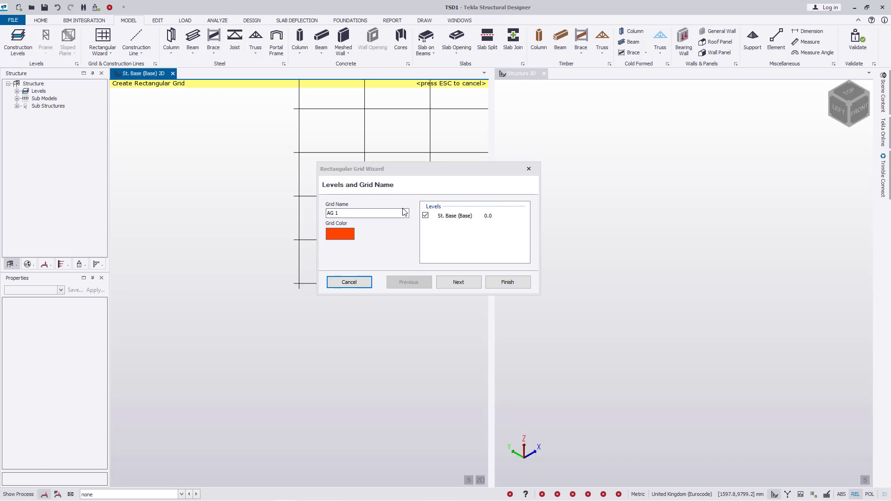
click(344, 236)
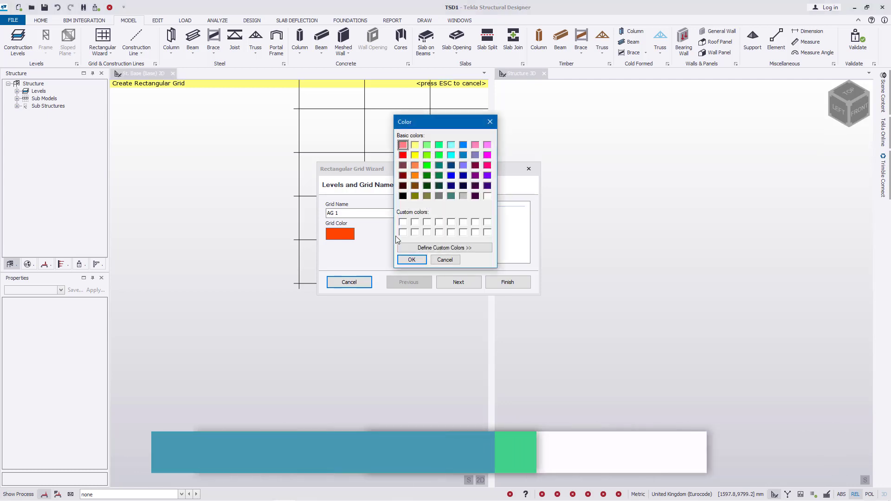
click(475, 195)
click(411, 259)
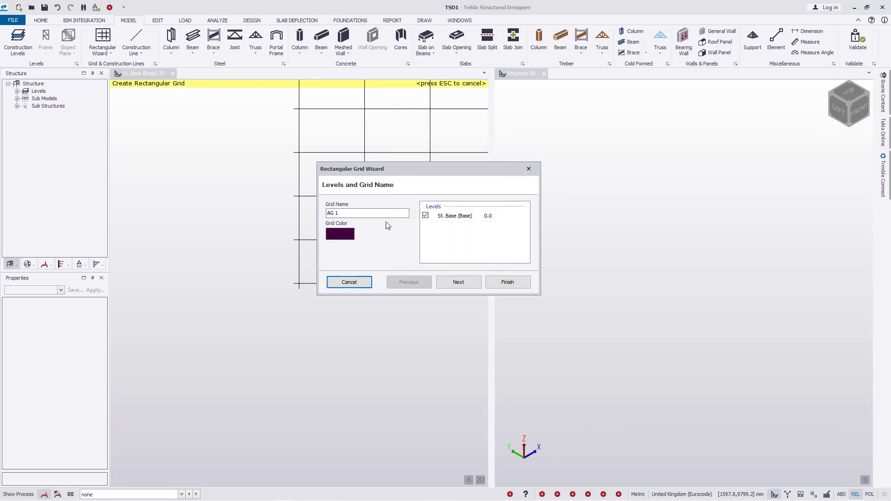
Keep the grid origin at X 0.0 and Y 0.0 mm, and generate all lines with the Dash line style
click(459, 283)
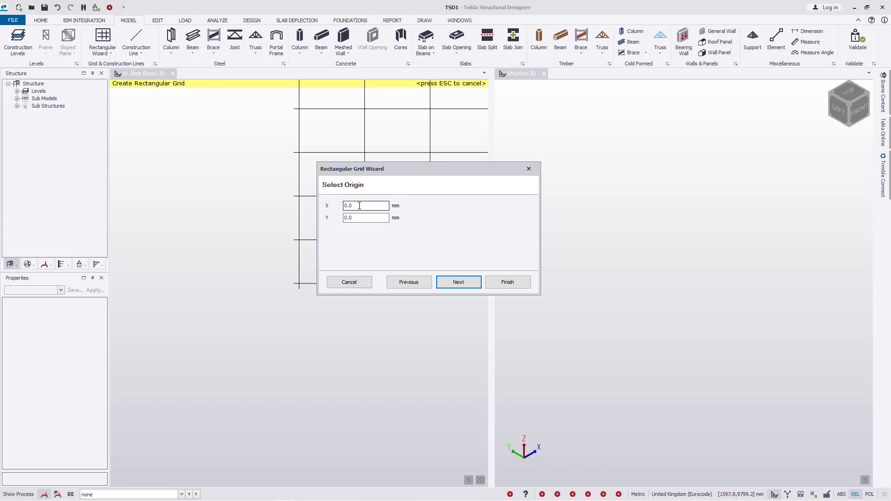
click(466, 285)
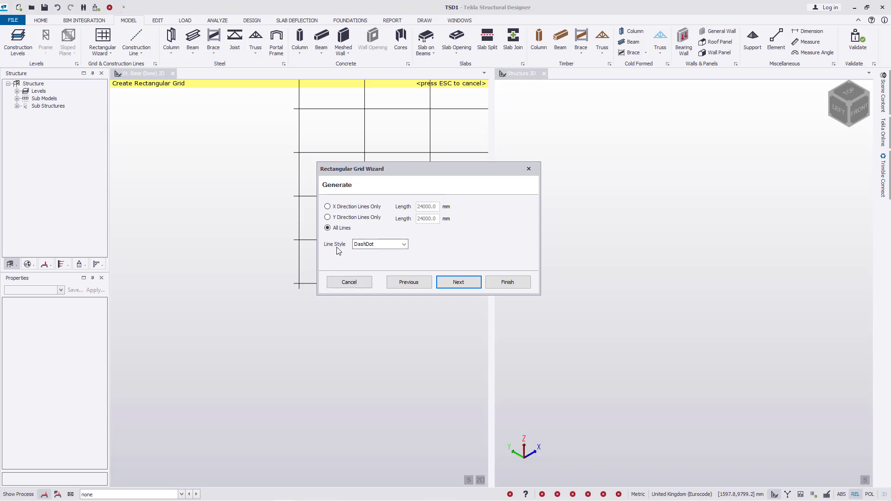
click(404, 244)
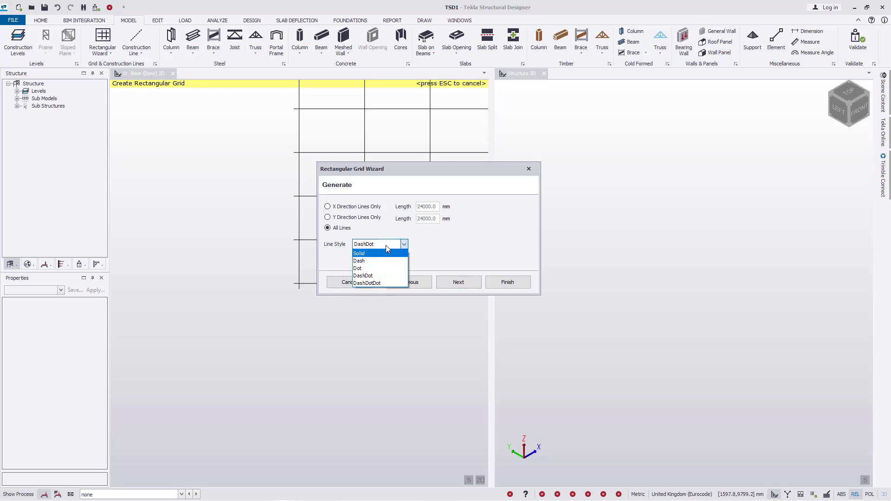
click(367, 261)
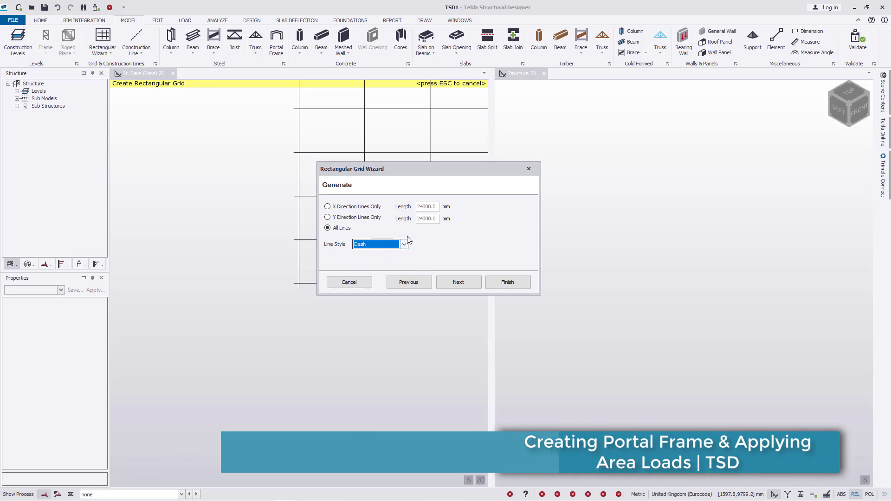
click(461, 283)
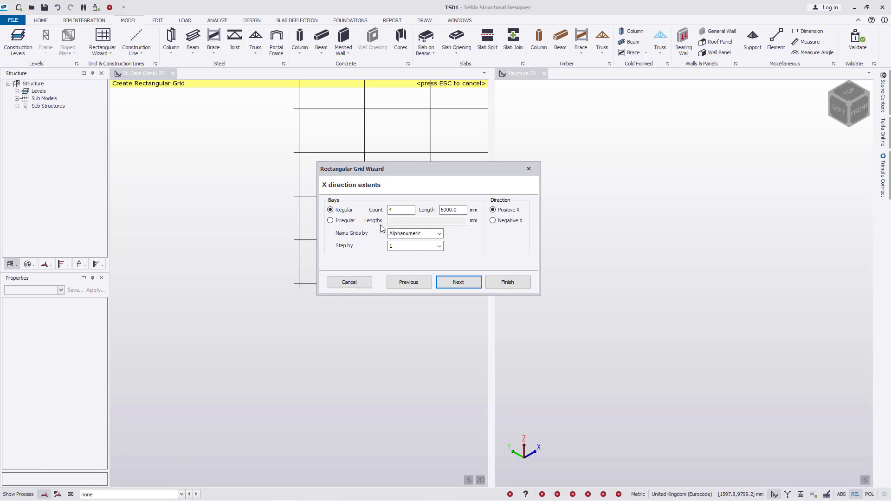
click(330, 221)
click(398, 221)
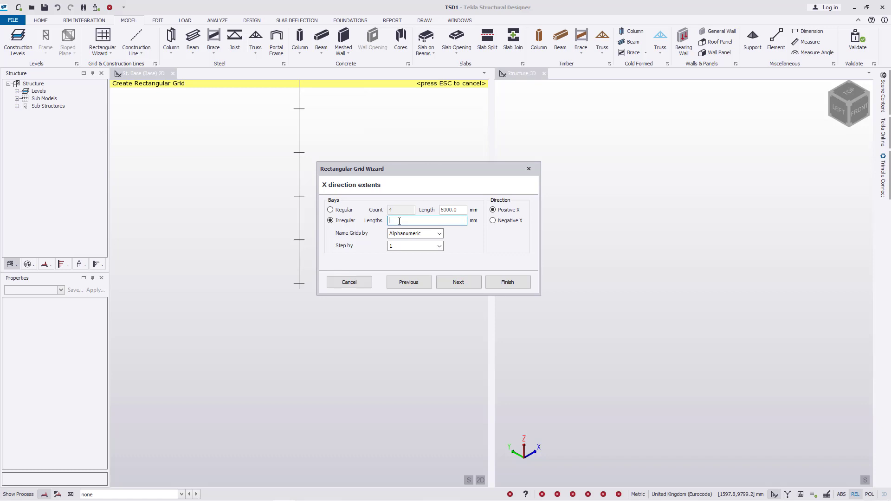
text(666)
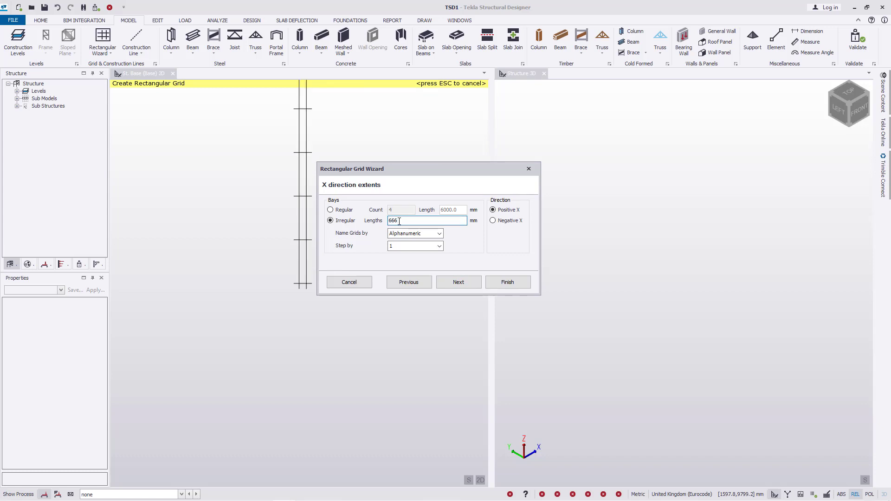
key(BackSpace)
key(BackSpace)
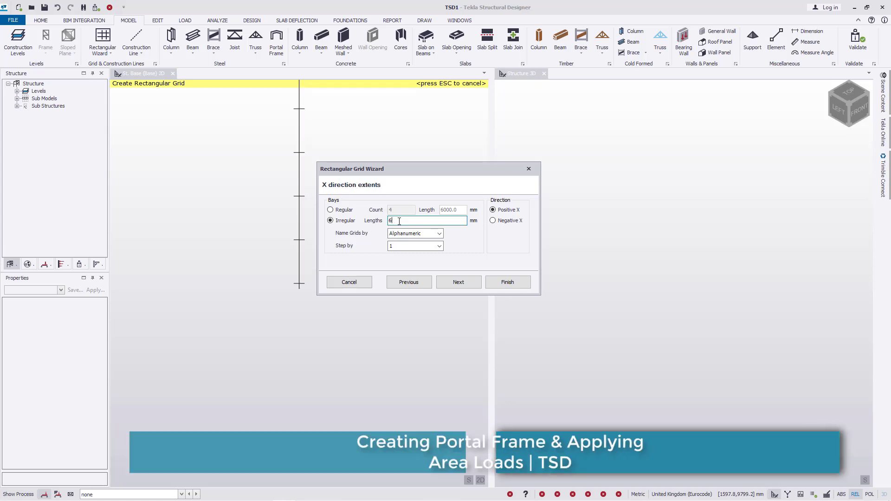
text(000)
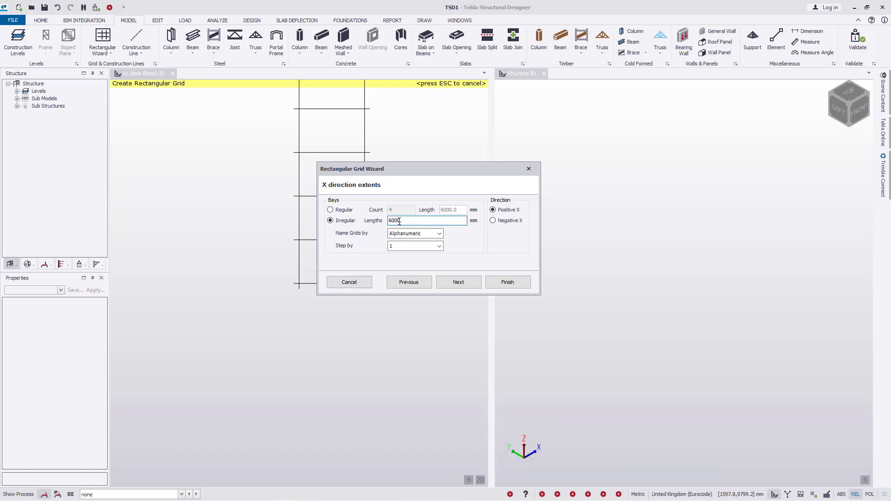
text(,60000)
key(BackSpace)
key(BackSpace)
key(BackSpace)
key(BackSpace)
key(BackSpace)
key(BackSpace)
key(BackSpace)
key(BackSpace)
key(BackSpace)
key(BackSpace)
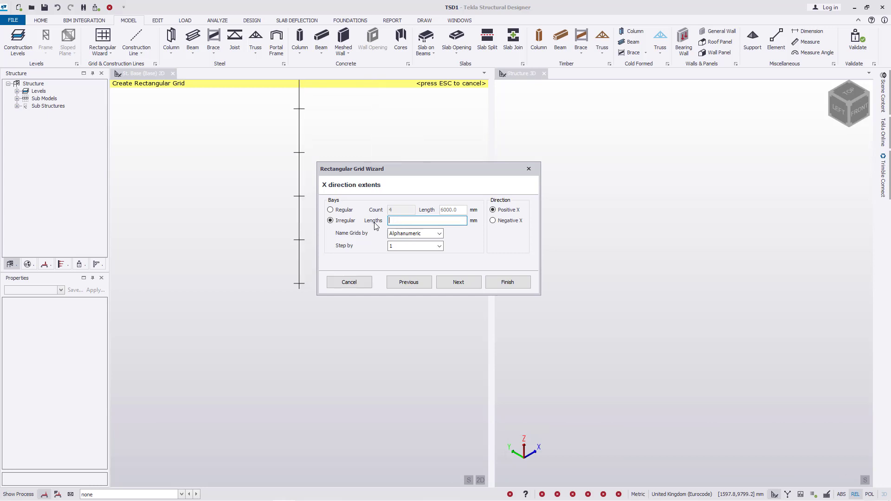
click(330, 210)
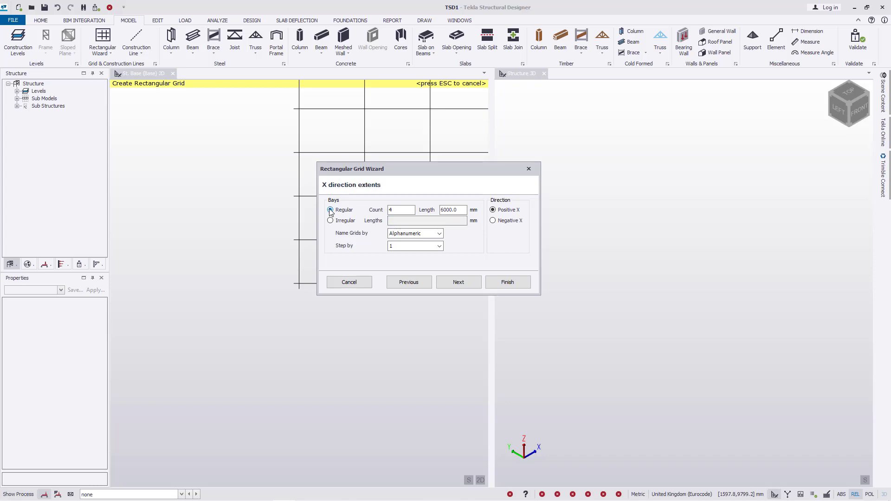
Define 11 regular bays of 6000 mm in the positive X direction with alphanumeric grid names
double_click(400, 209)
text(11)
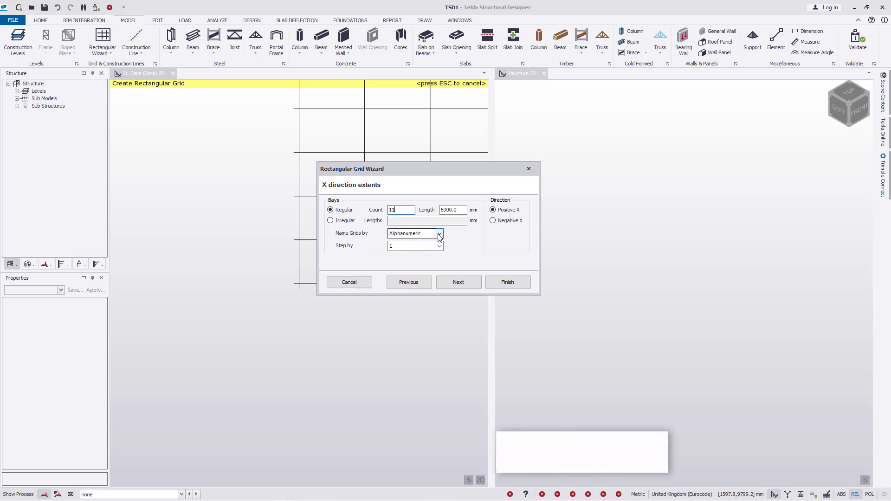
click(462, 284)
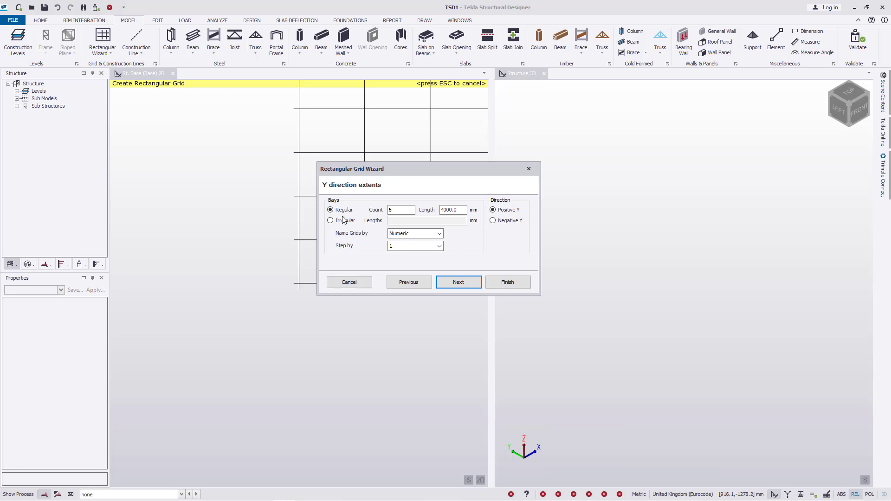
Define 2 regular bays of 12000 mm in the positive Y direction and create the grid with 0° rotation and a 90° axis angle
click(386, 210)
text(2)
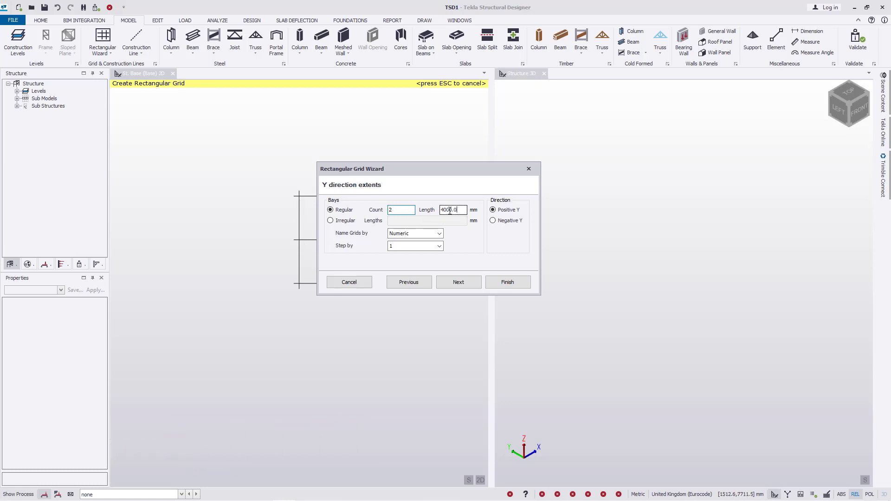
key(Tab)
text(12000)
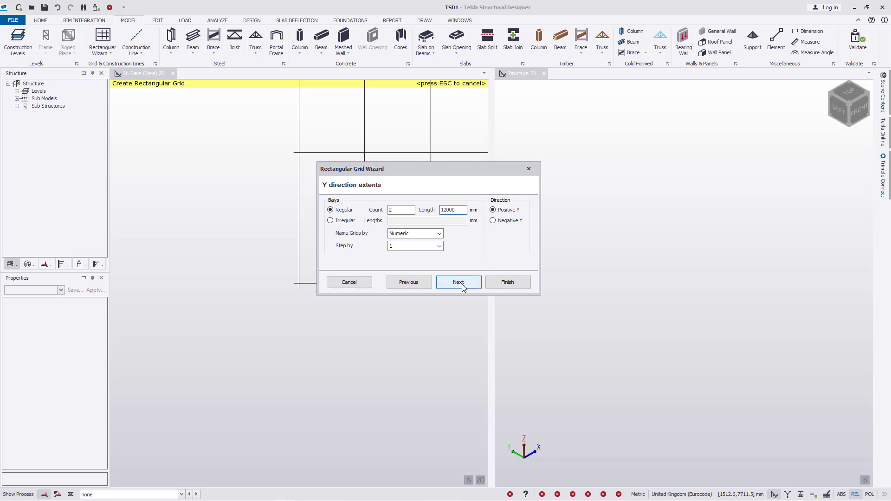
click(462, 284)
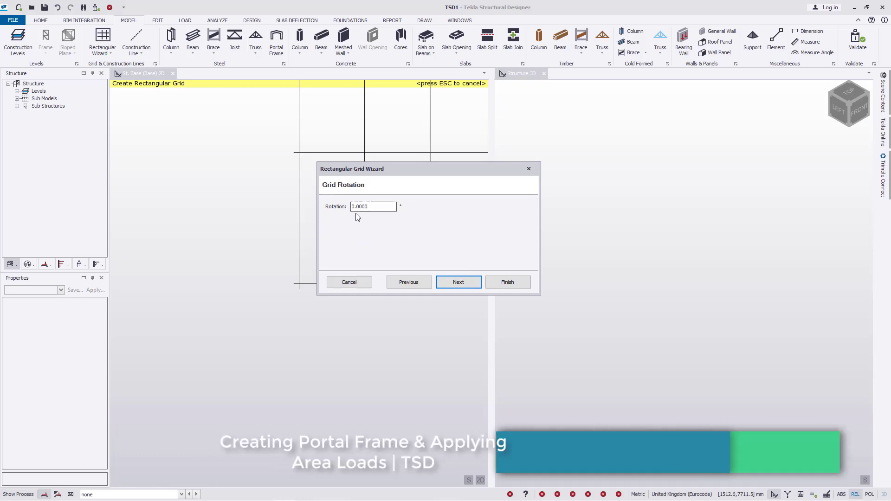
click(459, 282)
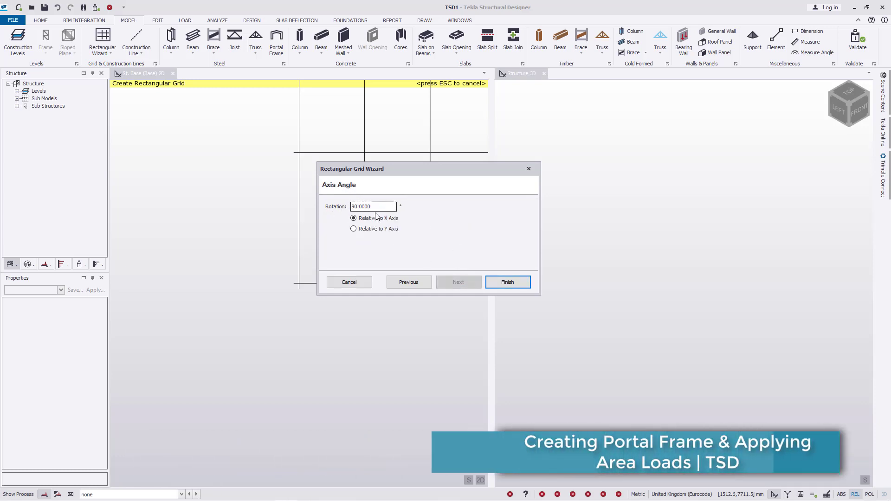
click(513, 284)
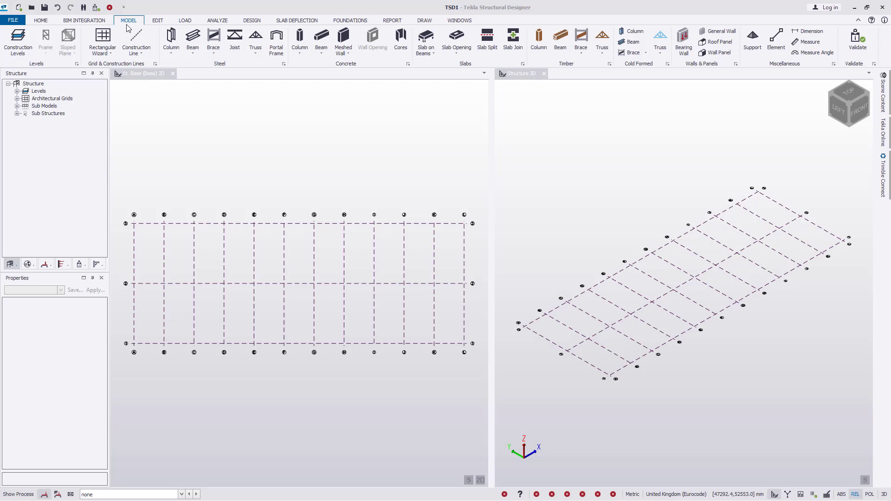
Place a single-span portal frame along grid line A from A/3 to A/1, keeping the span type Standard
click(281, 50)
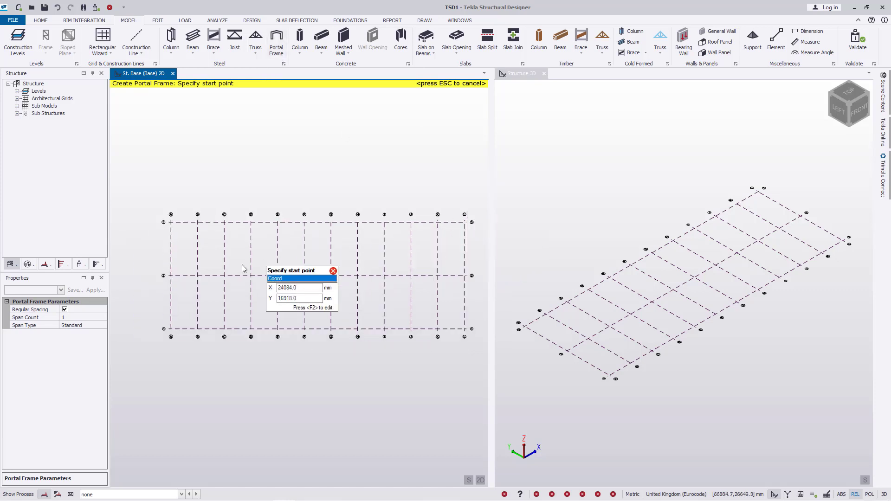
scroll(186, 284, up, 4)
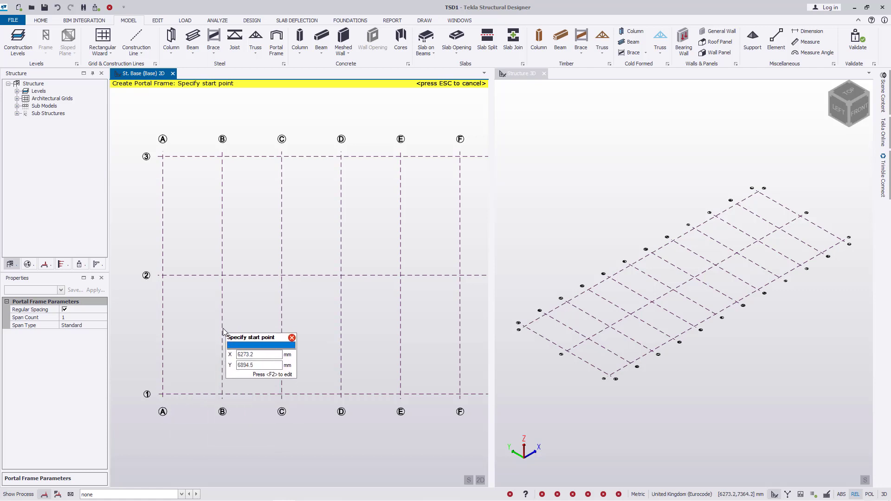
click(163, 156)
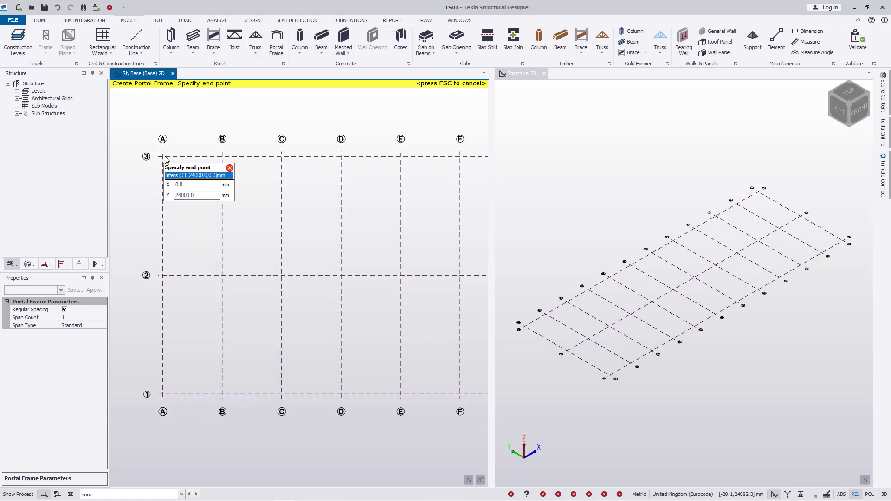
click(162, 395)
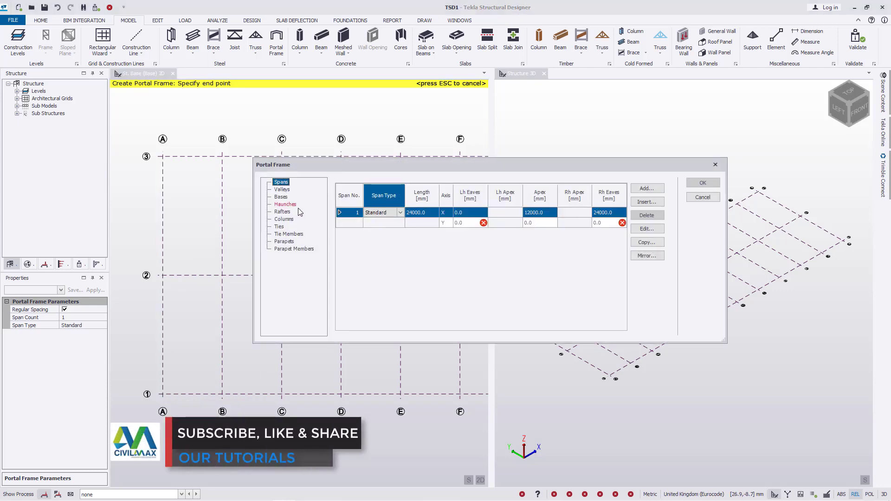
click(400, 212)
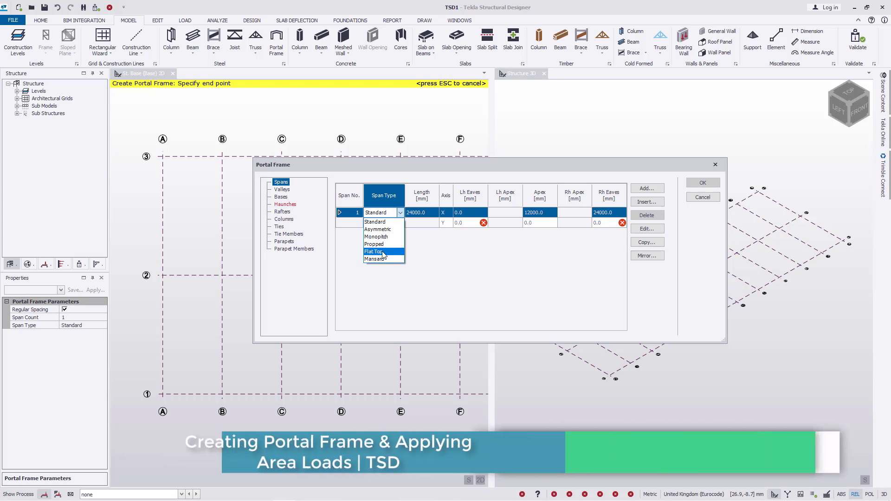
click(390, 225)
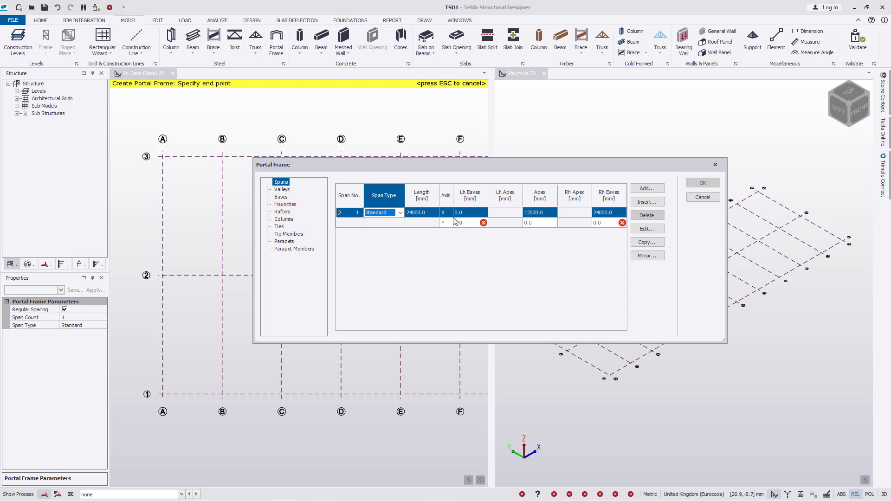
Edit span 1 as a Standard span with an eaves level of 7000 mm and an 8° slope from eaves to apex
click(648, 229)
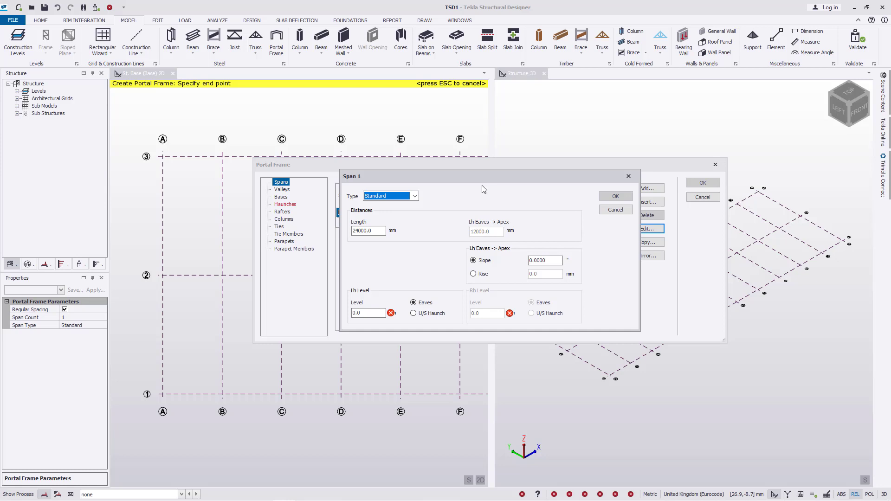
click(414, 197)
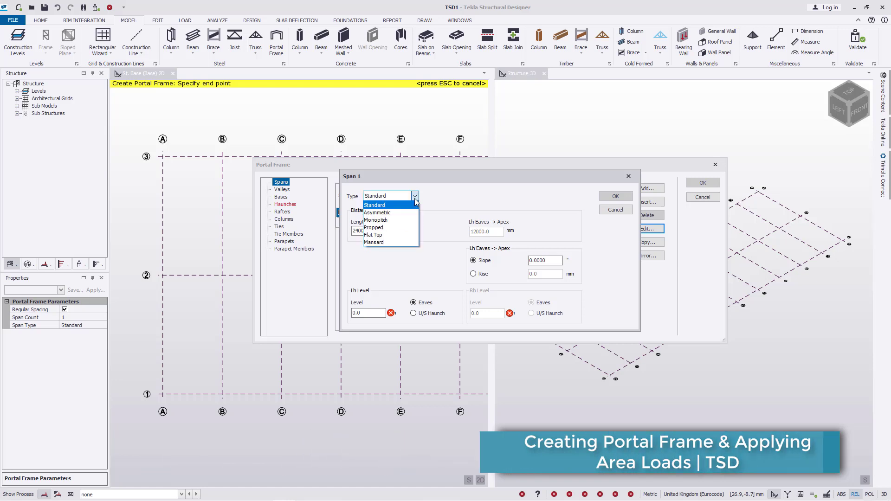
click(390, 205)
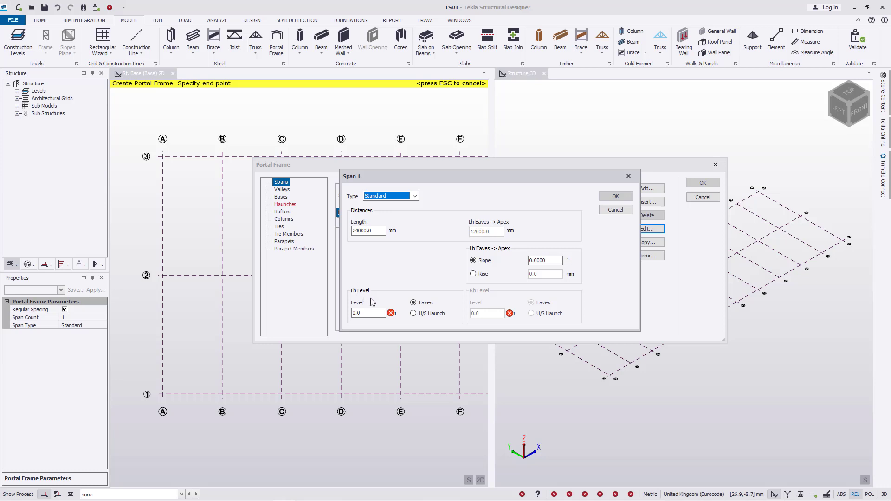
click(348, 313)
mouse_move(391, 314)
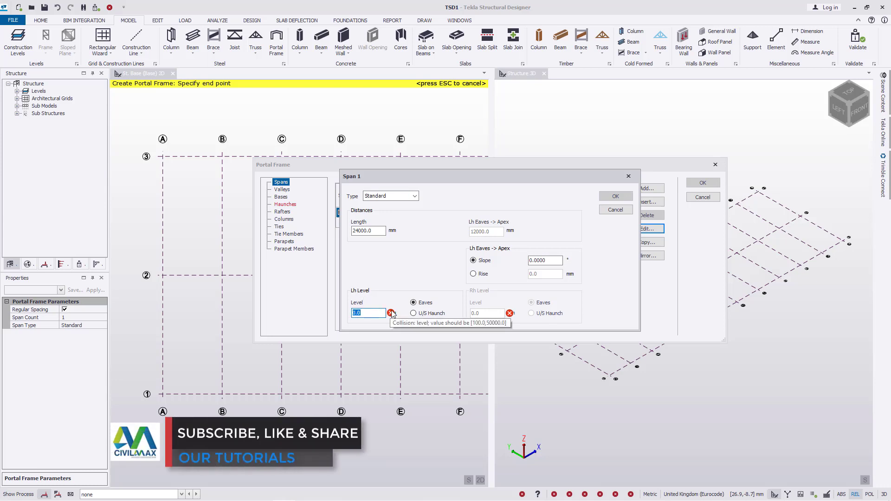
text(7000)
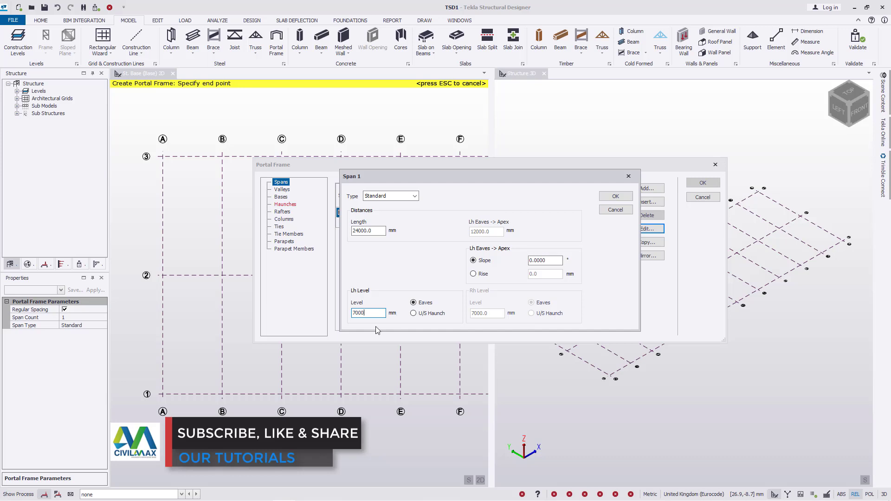
click(549, 263)
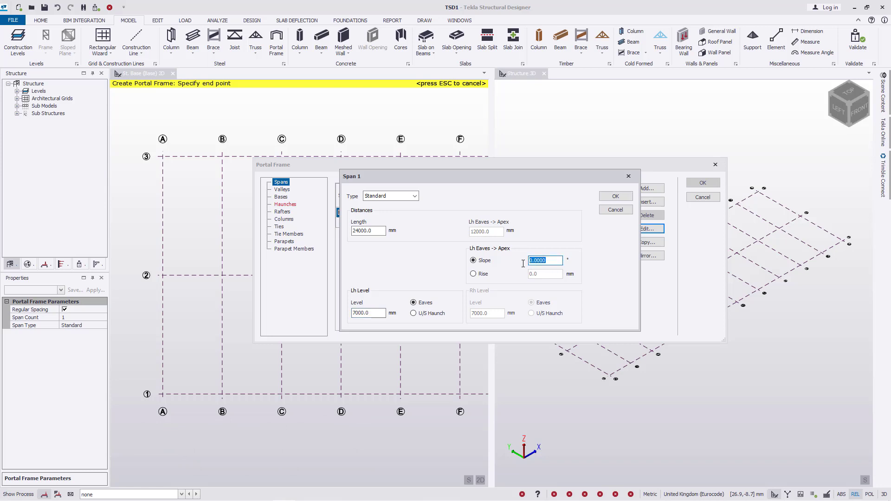
text(8)
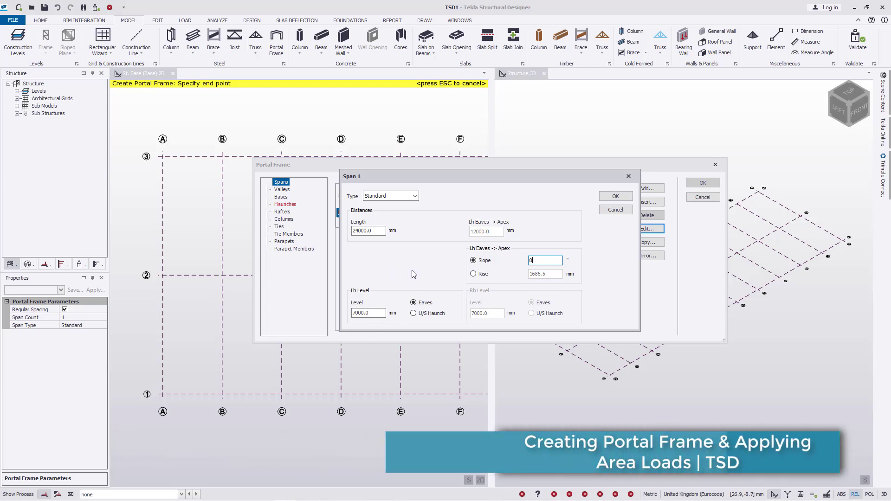
click(615, 196)
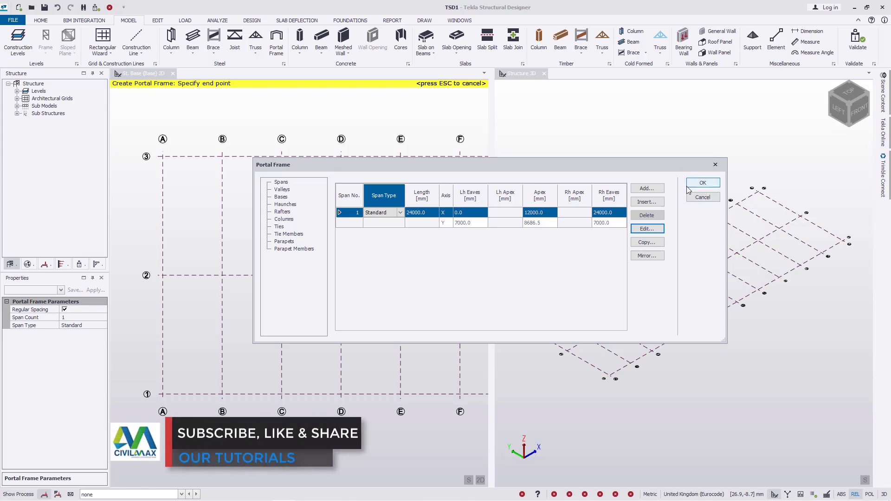
Set the base level of both span 1 columns to 0 mm and keep their fixity Pinned
click(280, 198)
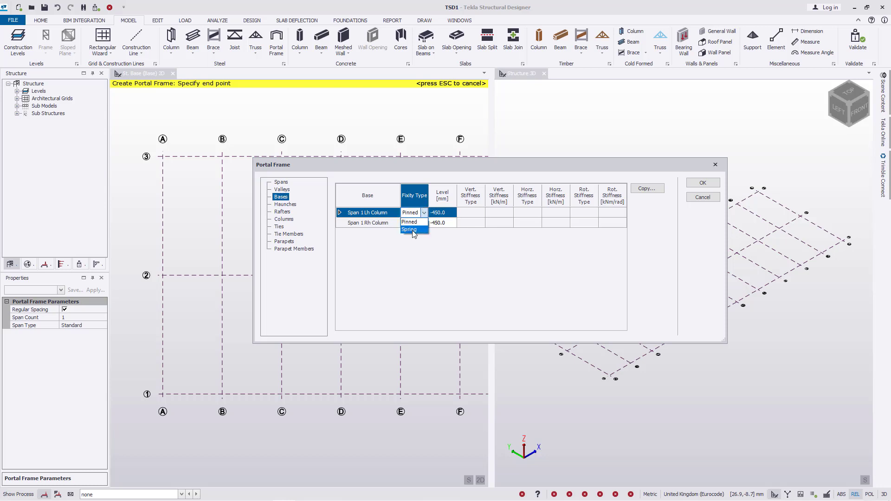
click(432, 244)
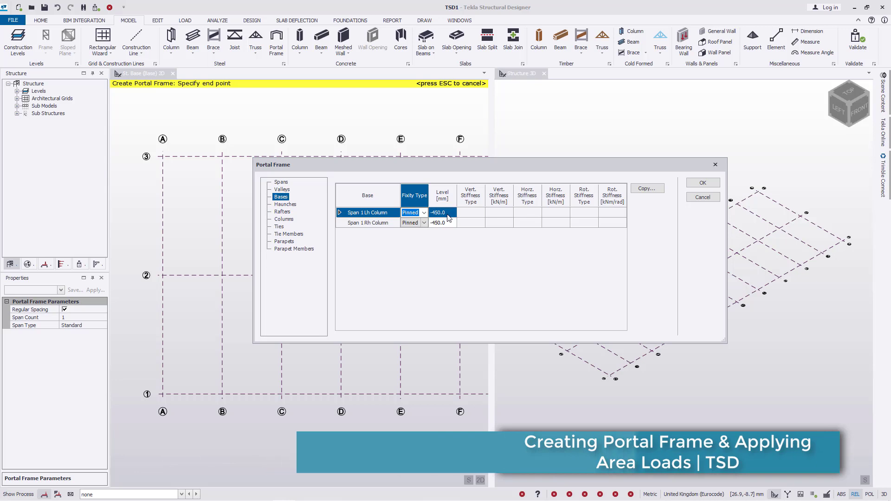
click(449, 216)
text(00)
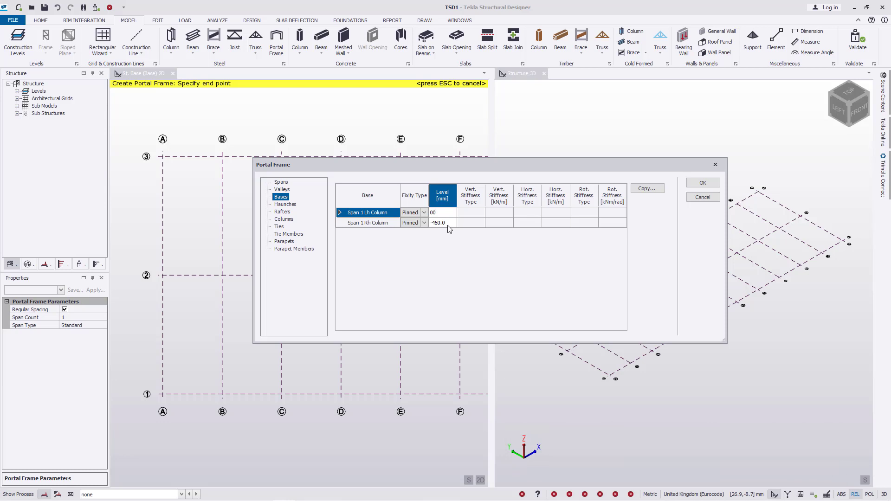
click(448, 224)
text(0)
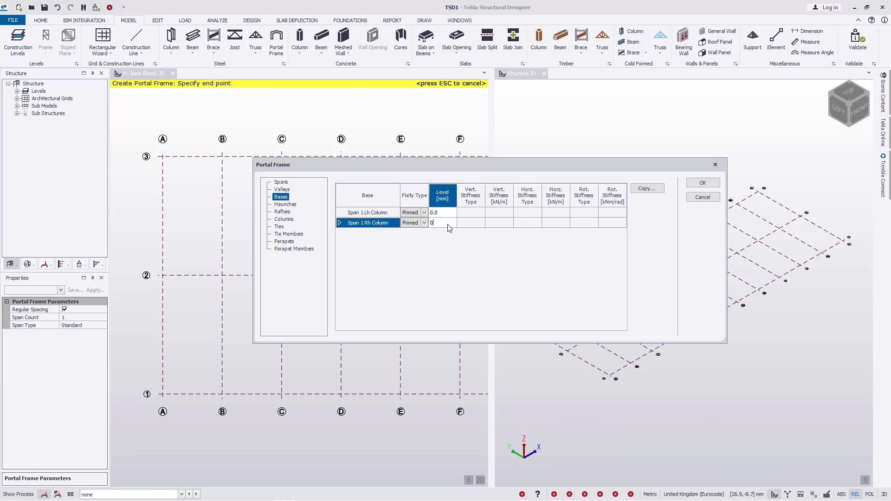
Set the depth of both eaves haunches of span 1 to 550 mm
click(286, 205)
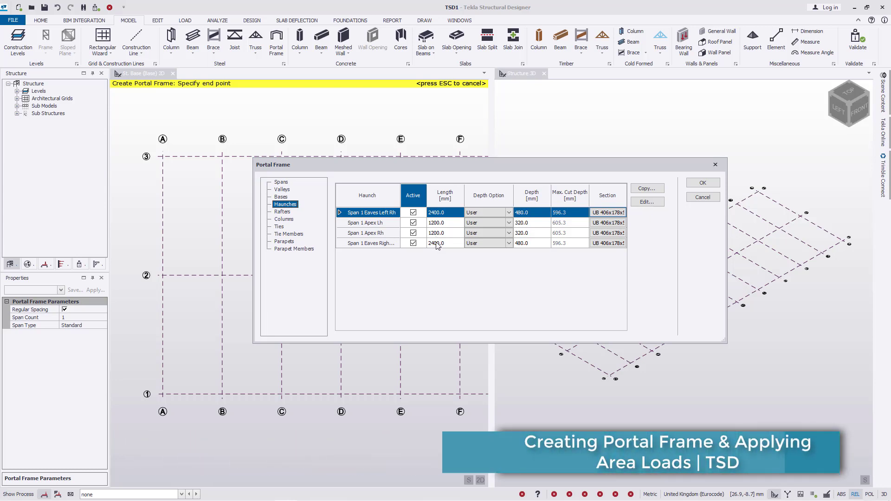
click(529, 214)
text(5)
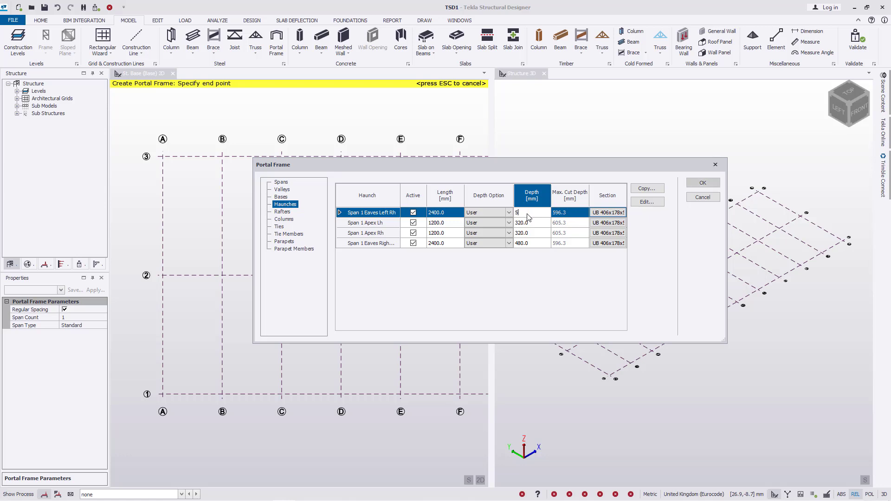
text(50)
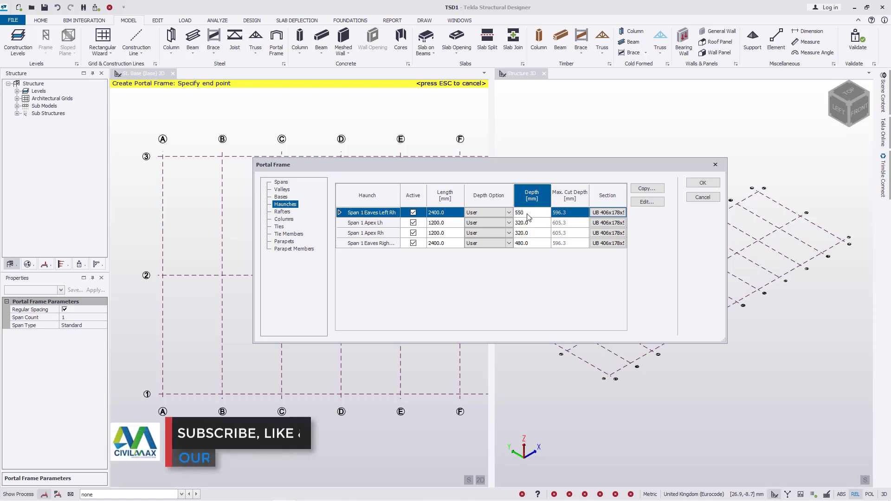
click(528, 244)
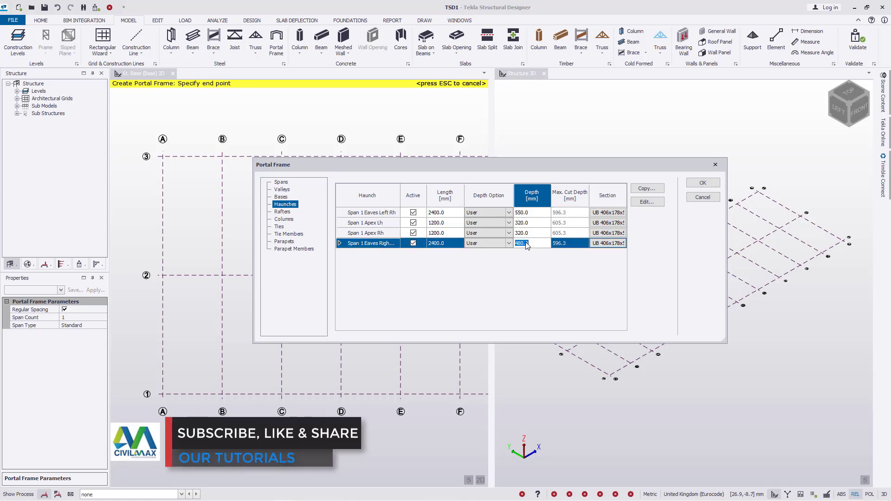
text(550)
Set the depth of both apex haunches of span 1 to 420 mm
click(527, 226)
text(420)
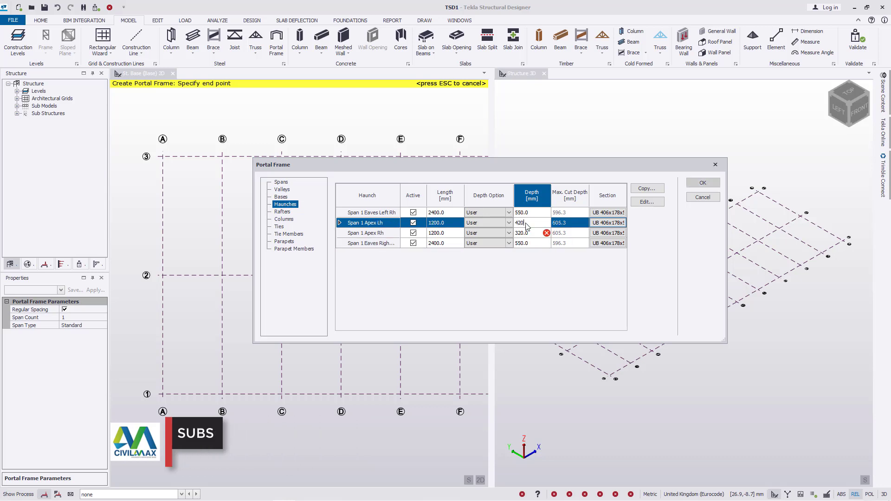
click(528, 234)
text(420)
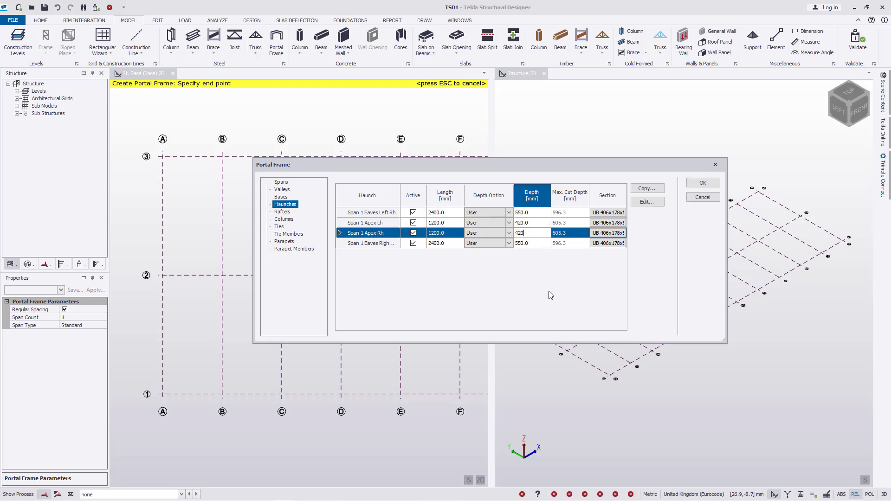
Review the section and end plate settings of span 1's left eaves haunch, keeping the plate's top overlap option Flush
click(614, 215)
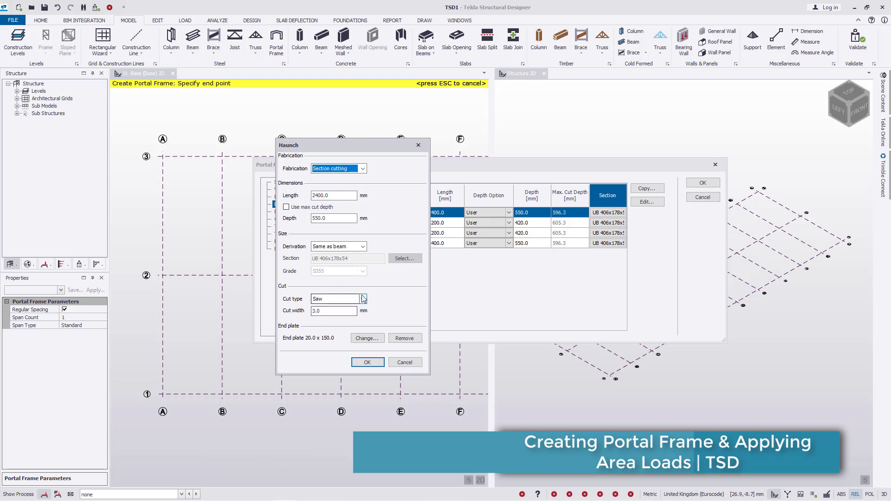
click(370, 339)
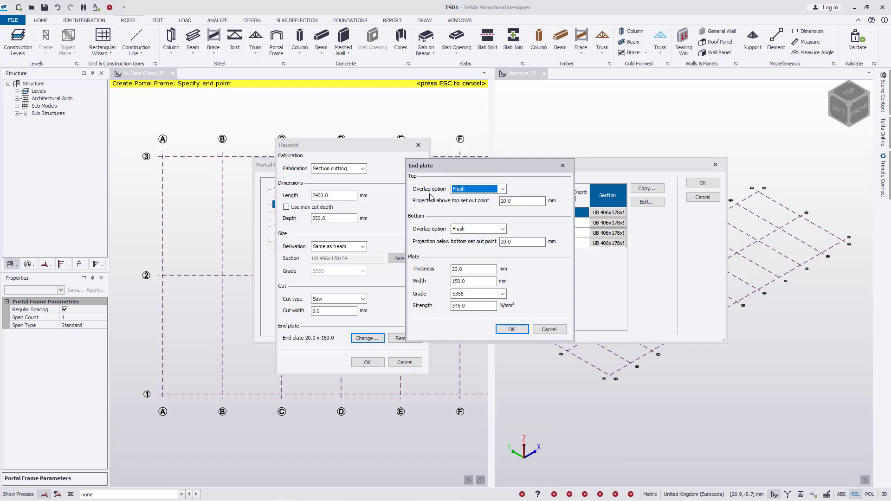
click(501, 189)
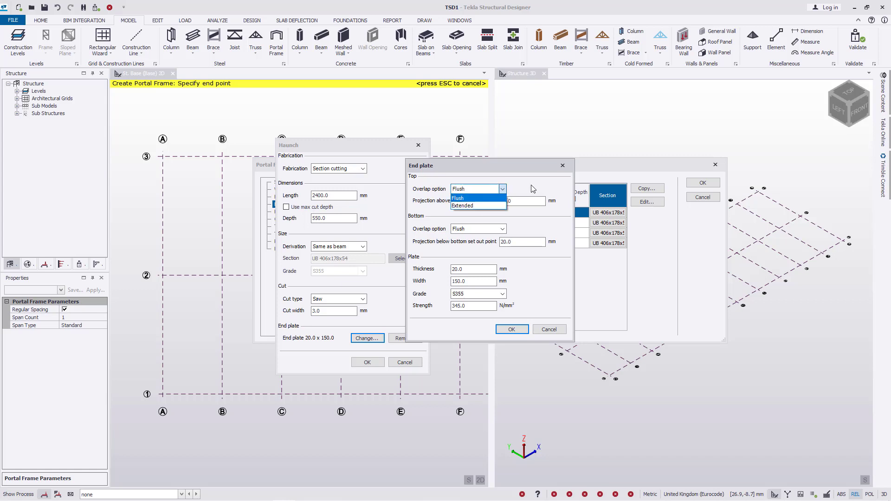
click(481, 199)
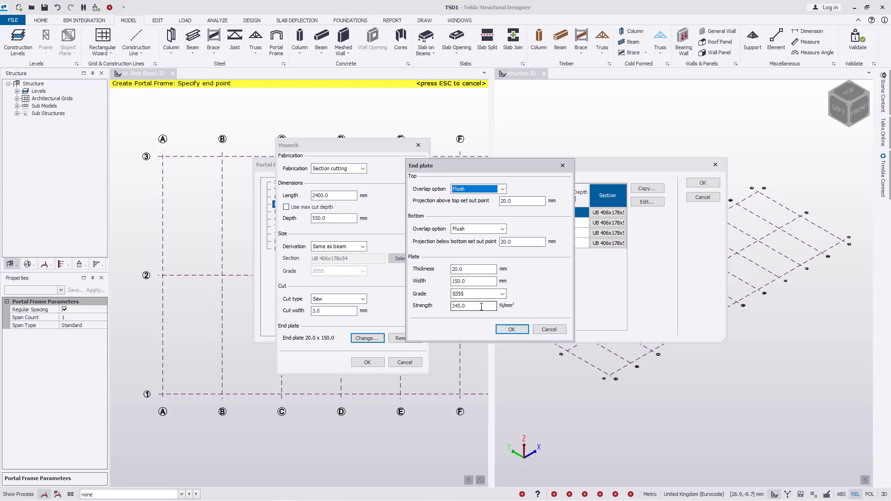
click(513, 328)
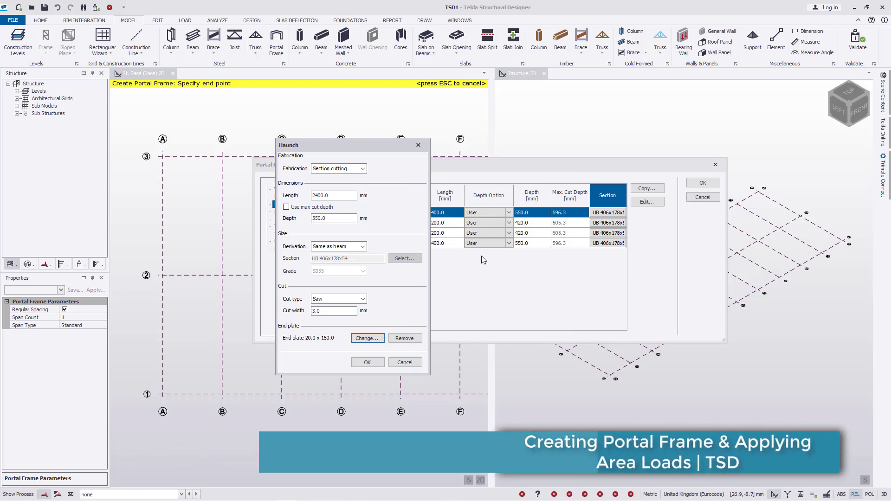
click(367, 361)
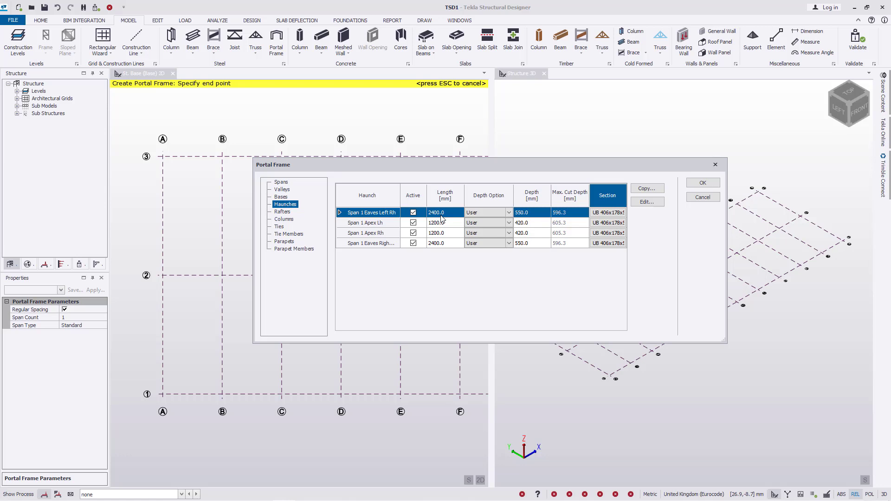
Set the capacity option of both span 1 rafters to User
click(281, 212)
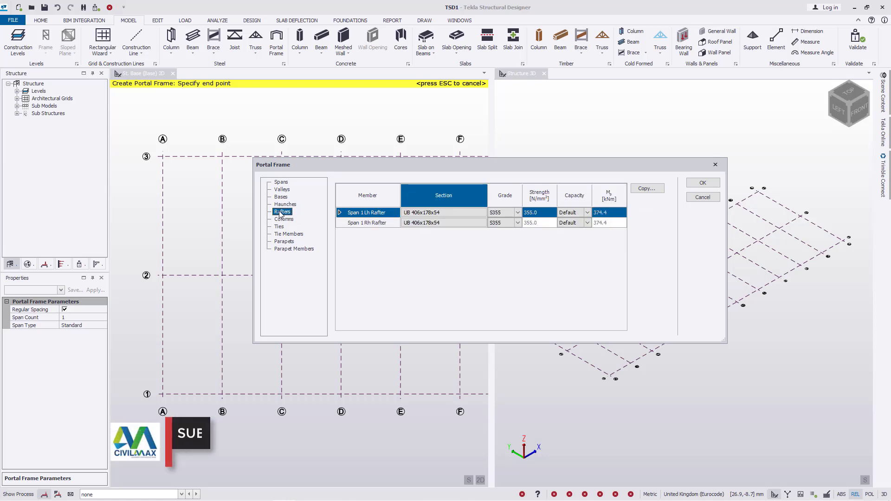
click(454, 214)
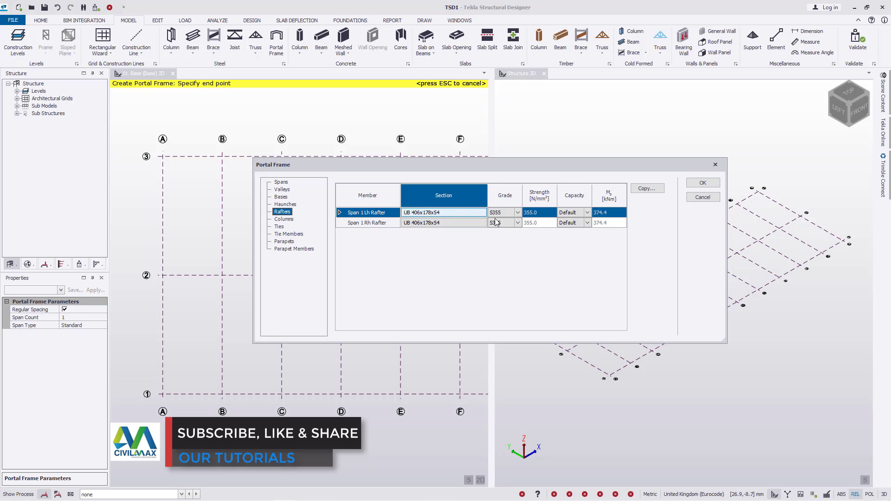
click(586, 215)
click(588, 213)
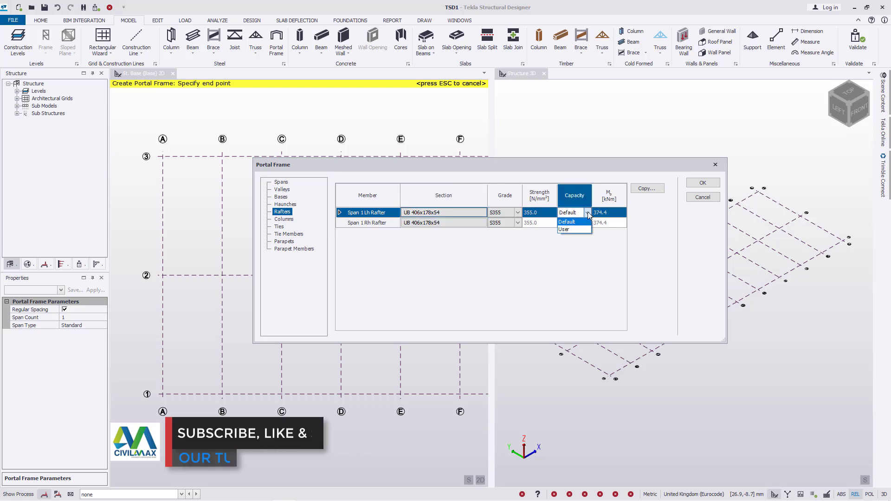
click(570, 232)
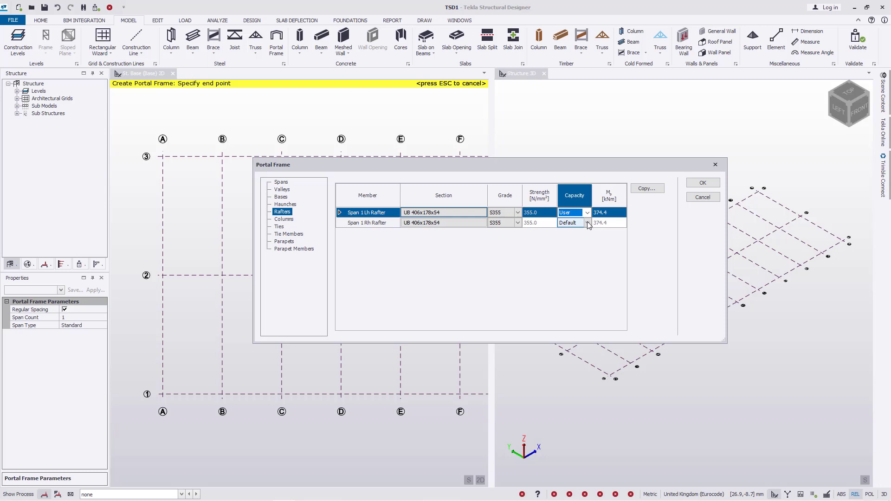
click(587, 223)
click(587, 223)
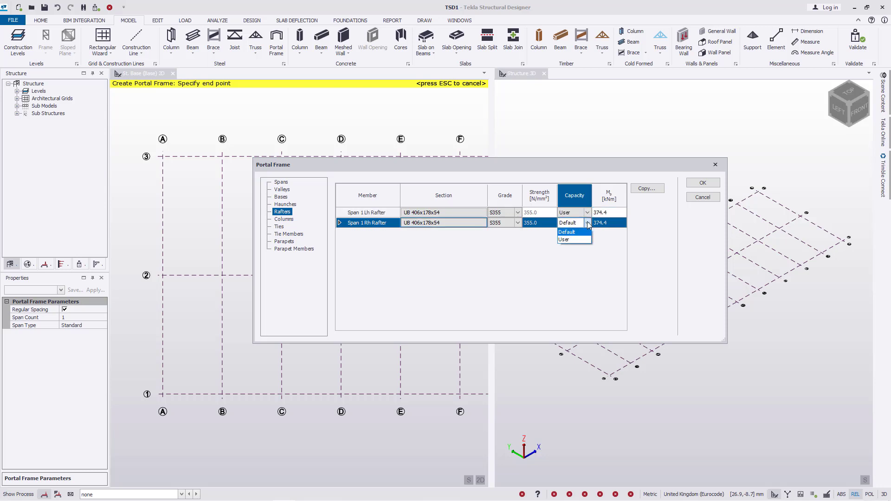
click(569, 239)
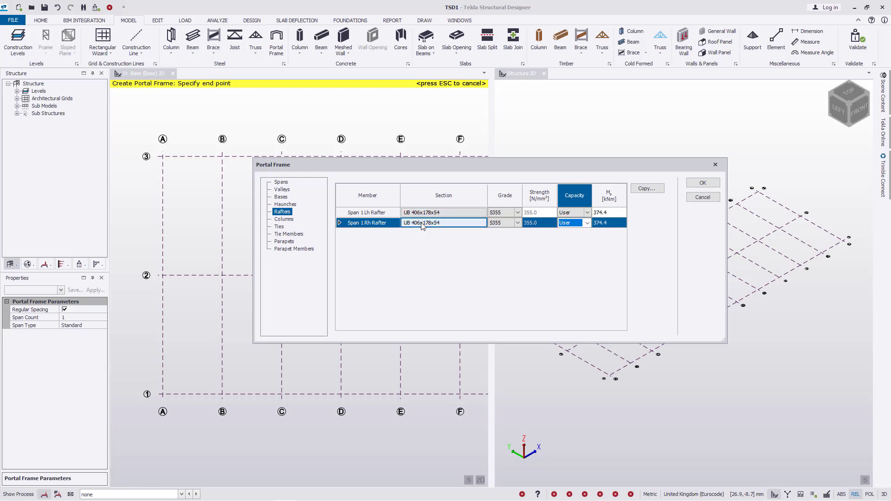
Change the section of both span 1 rafters to the universal beam UB 356x171x45
click(437, 213)
click(437, 213)
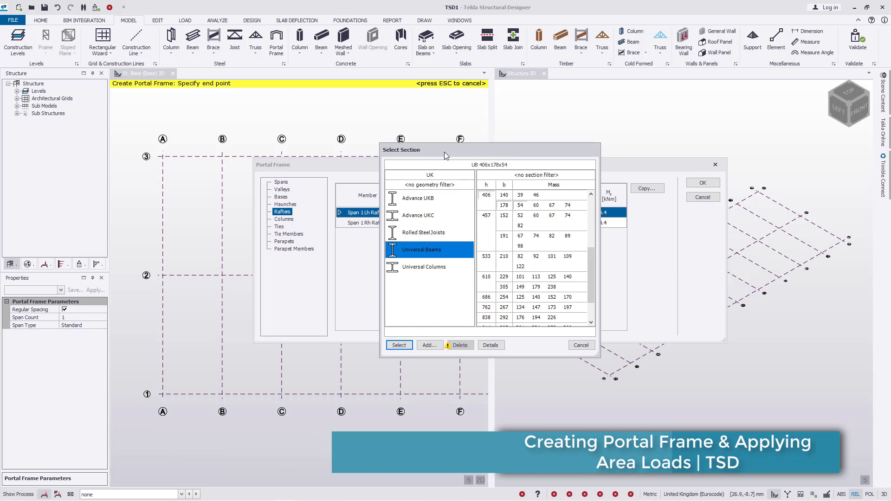
drag(444, 151, 503, 153)
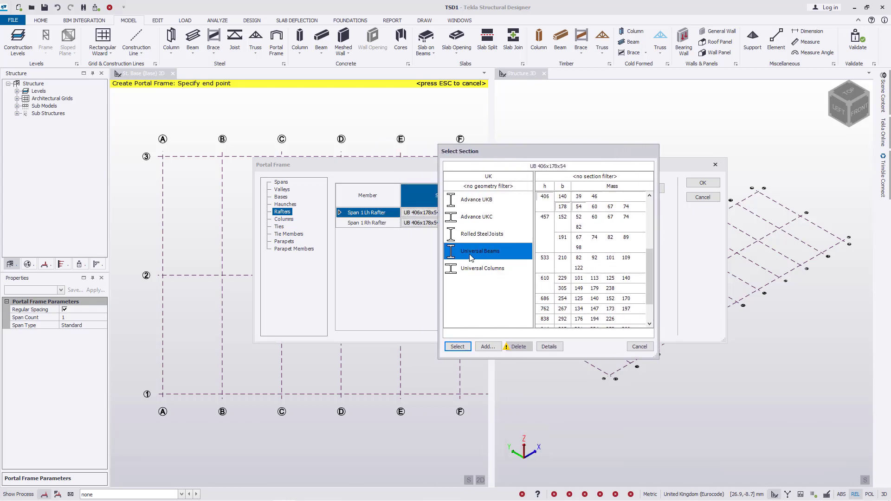
scroll(550, 254, up, 1)
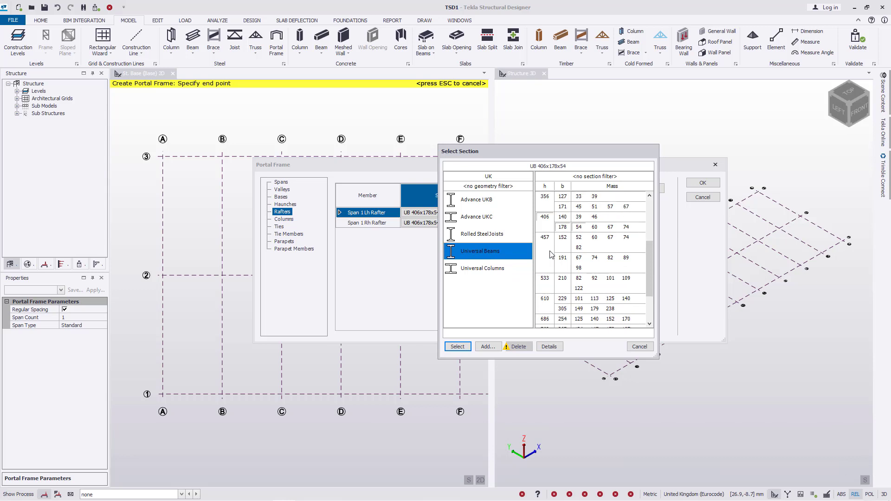
scroll(551, 254, up, 1)
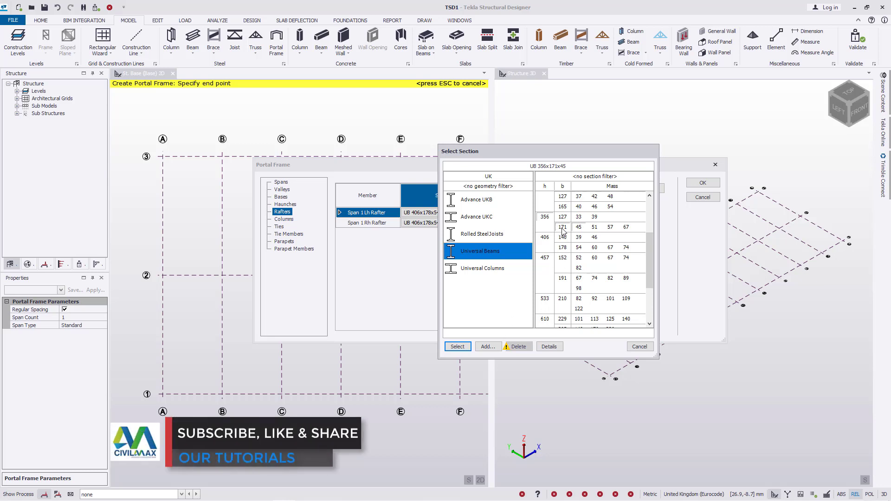
click(457, 347)
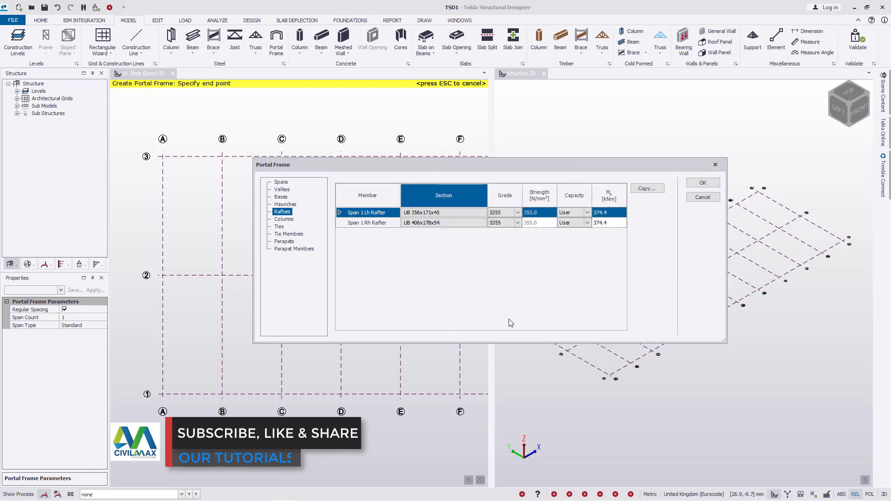
double_click(424, 223)
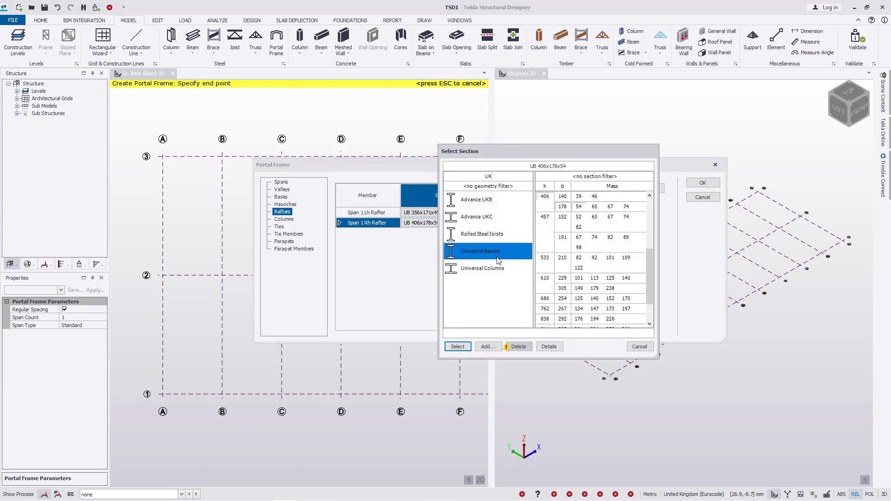
scroll(552, 237, up, 1)
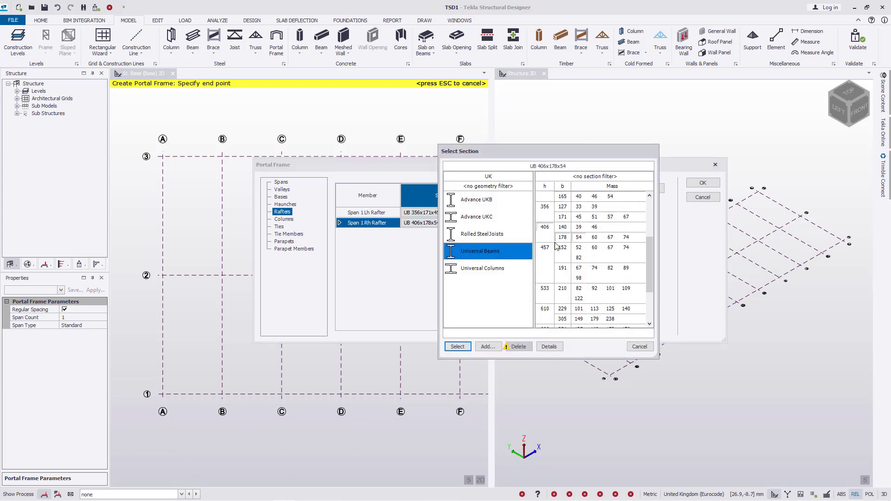
click(460, 347)
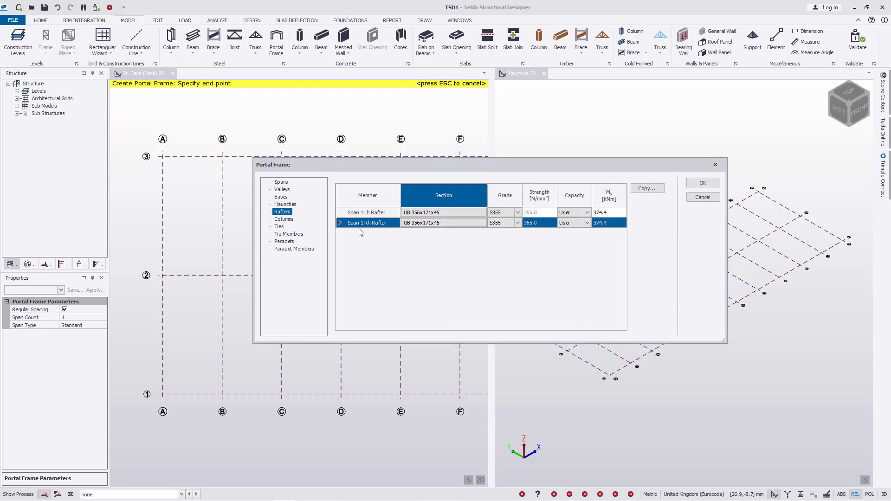
Set the capacity option of both span 1 columns to User
click(284, 220)
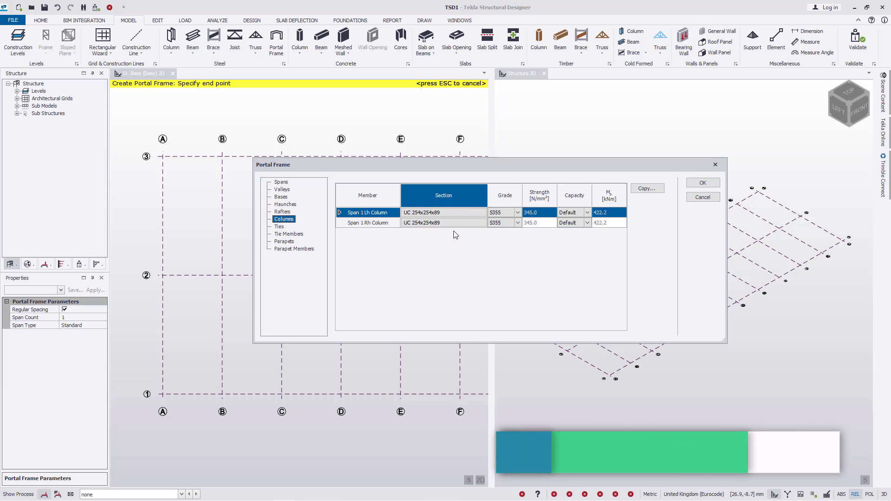
click(587, 212)
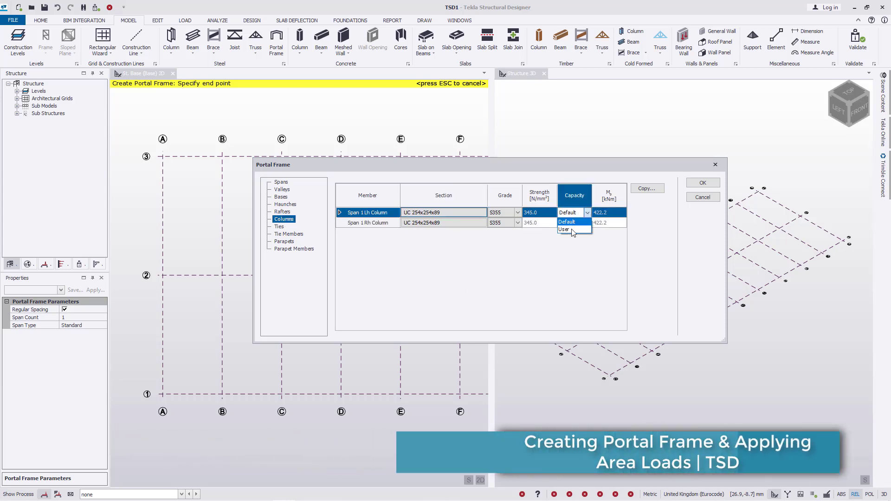
click(566, 229)
click(587, 223)
click(566, 240)
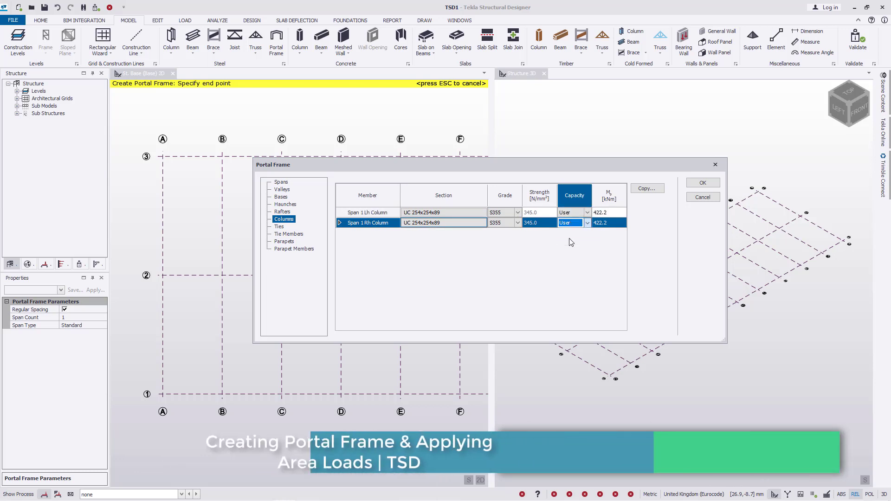
Change the section of both span 1 columns to the universal beam UB 406x178x54
double_click(447, 217)
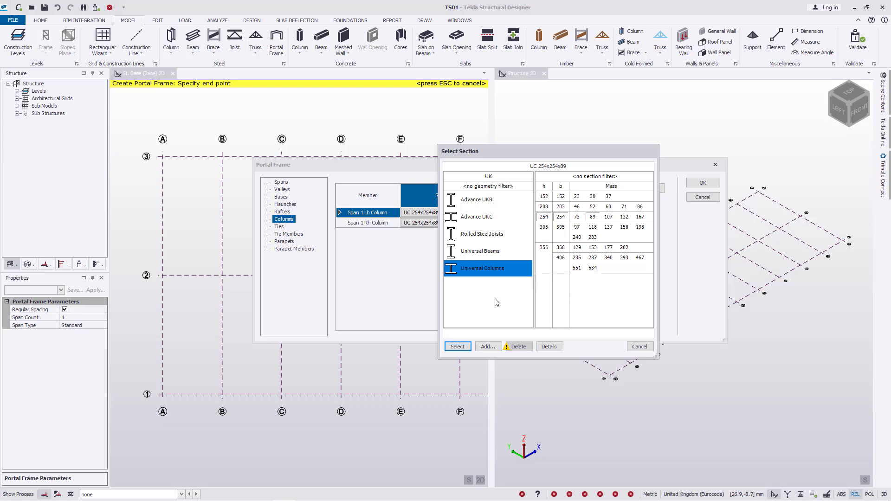
click(483, 255)
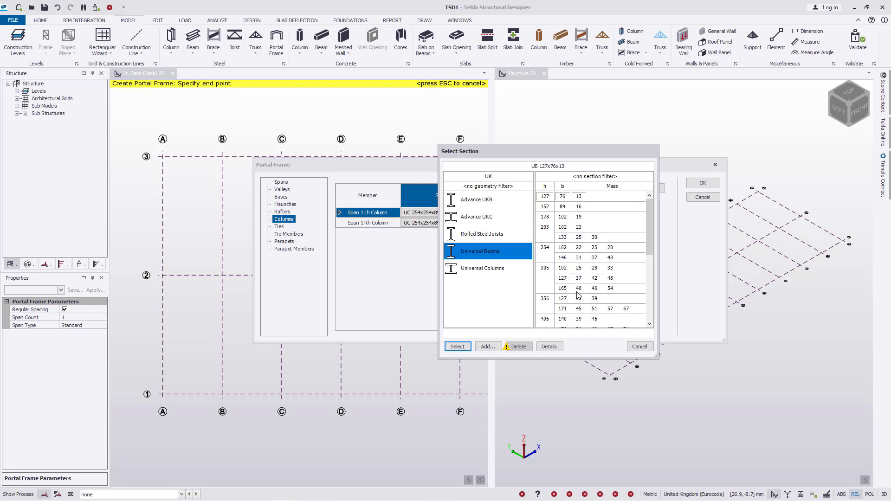
scroll(578, 307, down, 1)
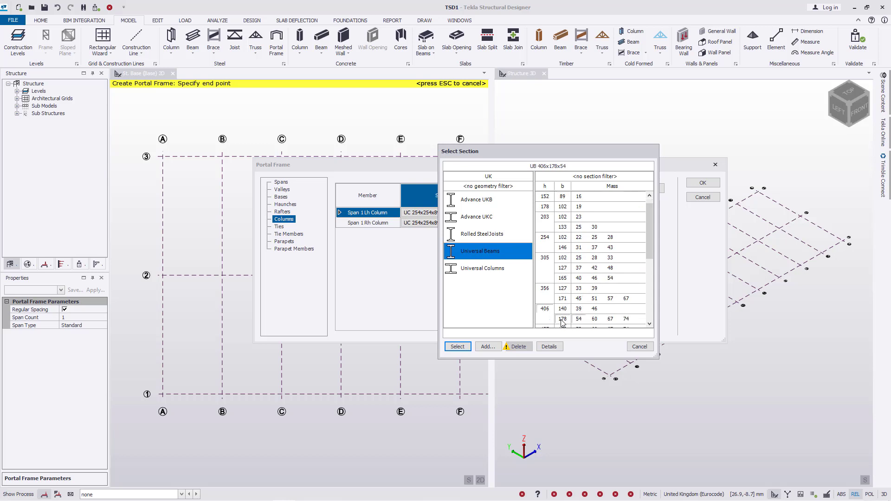
click(458, 347)
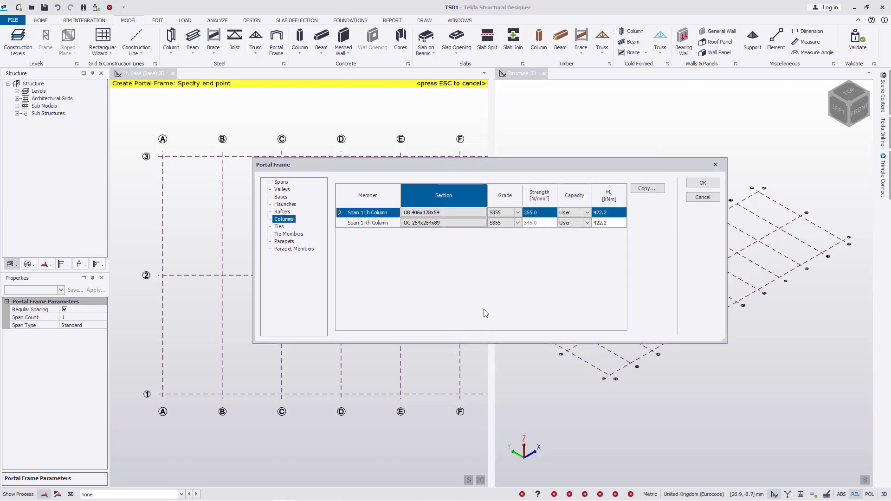
double_click(440, 227)
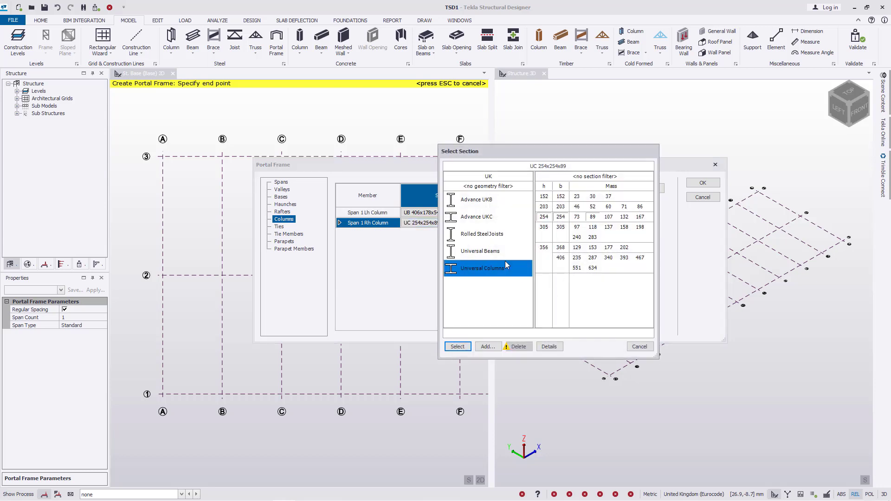
click(492, 251)
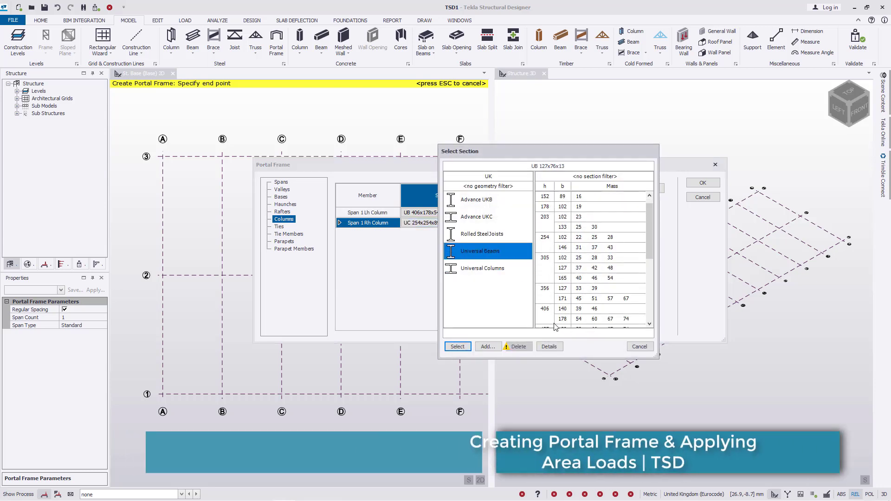
click(578, 318)
click(457, 346)
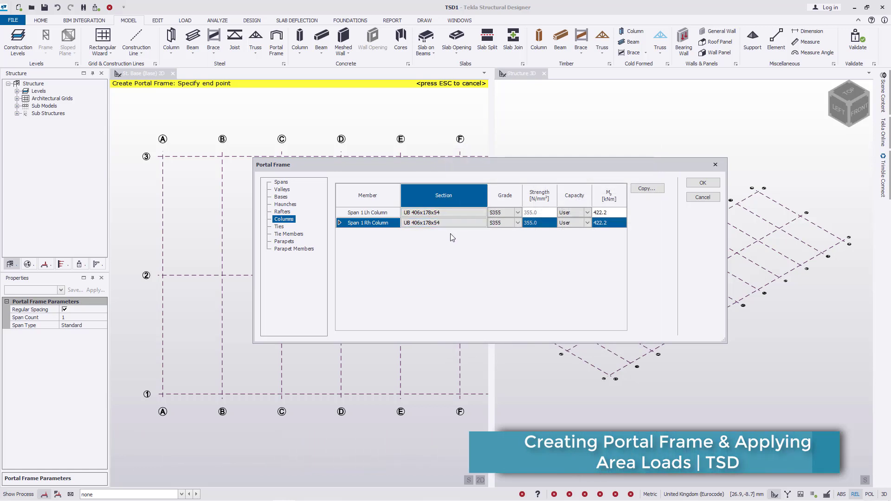
Create the portal frame along grid line A with the span 1 tie left inactive, and inspect its left eaves haunch in 3D
click(281, 227)
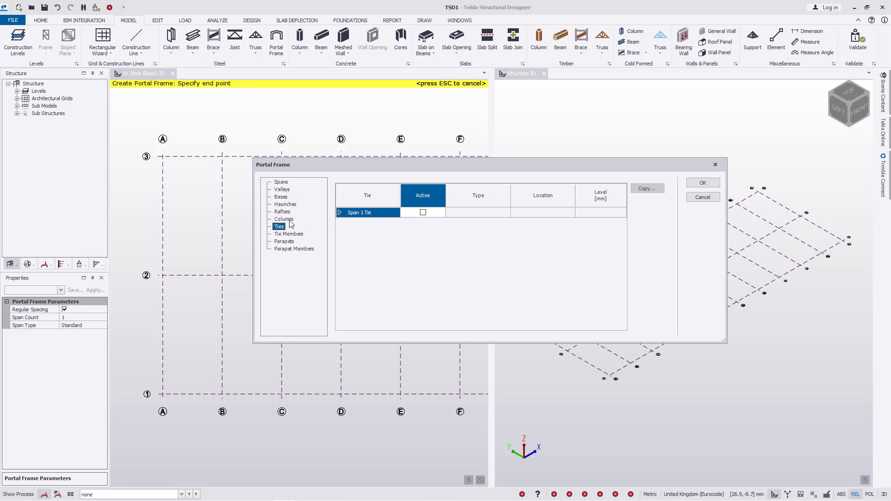
click(705, 184)
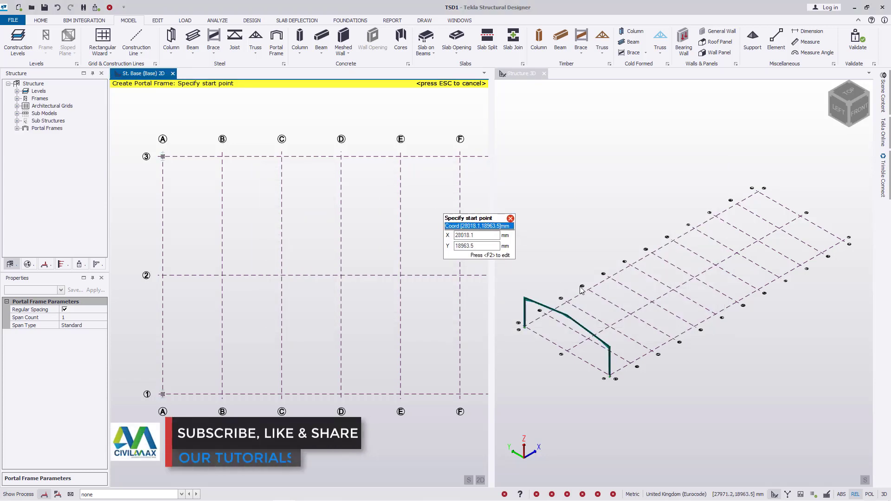
scroll(524, 321, up, 5)
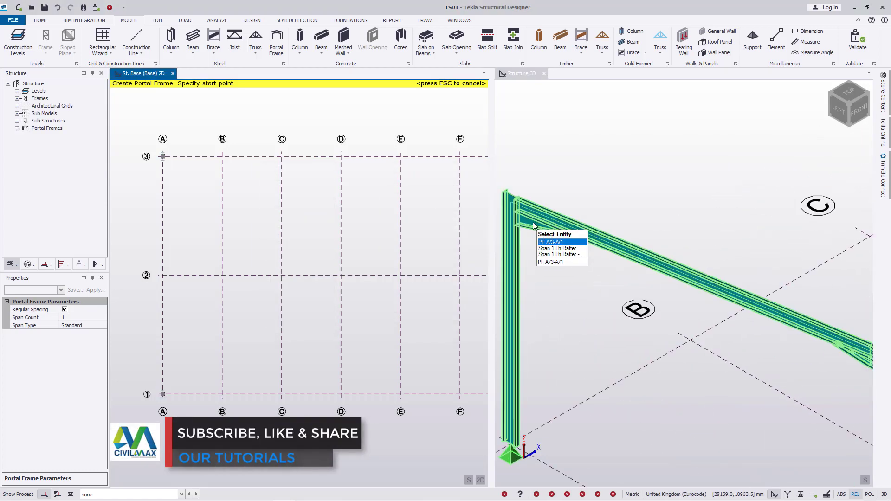
scroll(533, 222, up, 5)
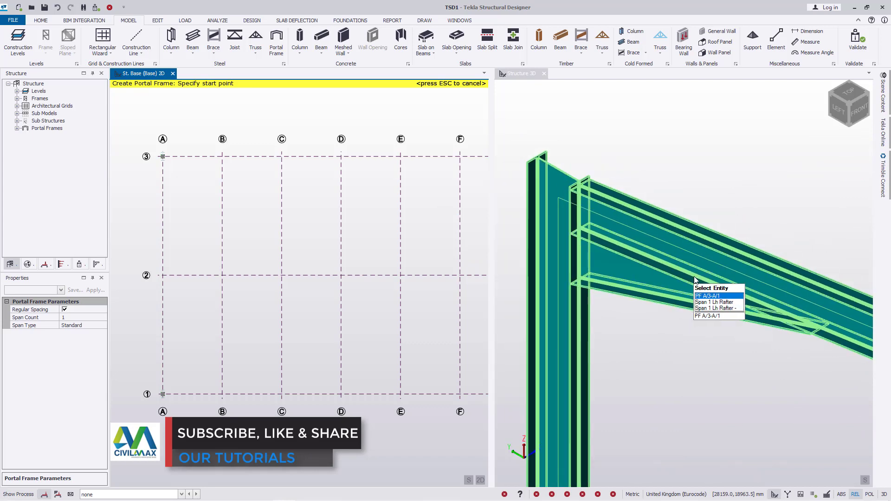
click(504, 82)
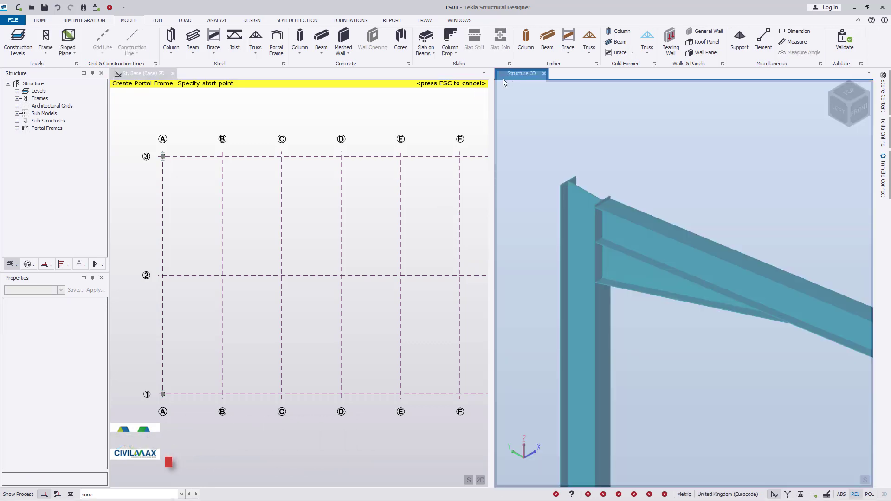
Dock the 3D structure view alongside the base plan as a full-width view and show the whole portal frame
drag(510, 75, 129, 73)
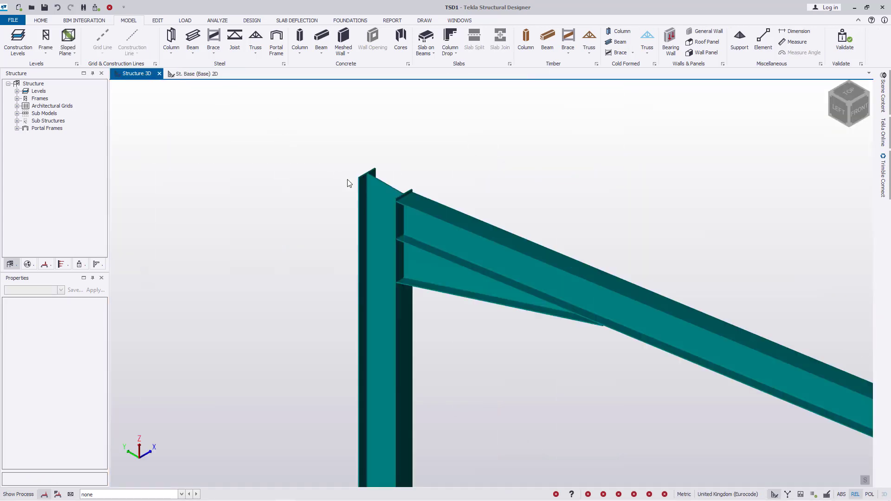
scroll(350, 183, down, 10)
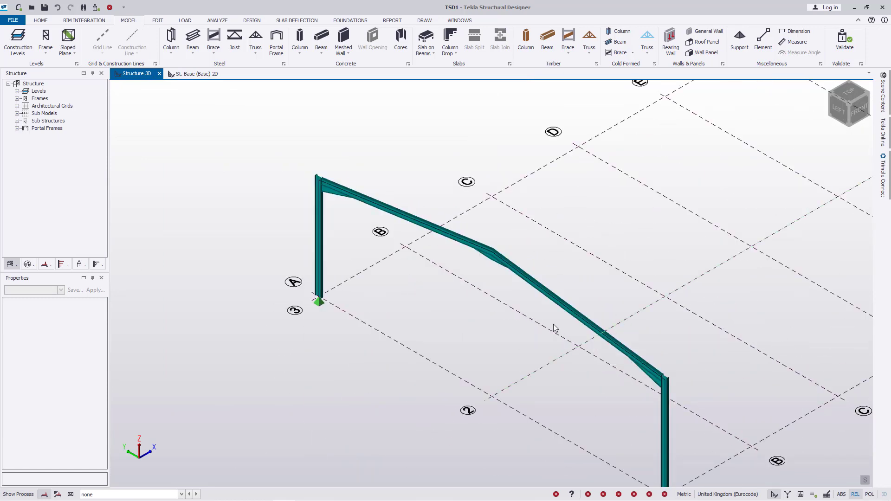
right_drag(336, 251, 374, 225)
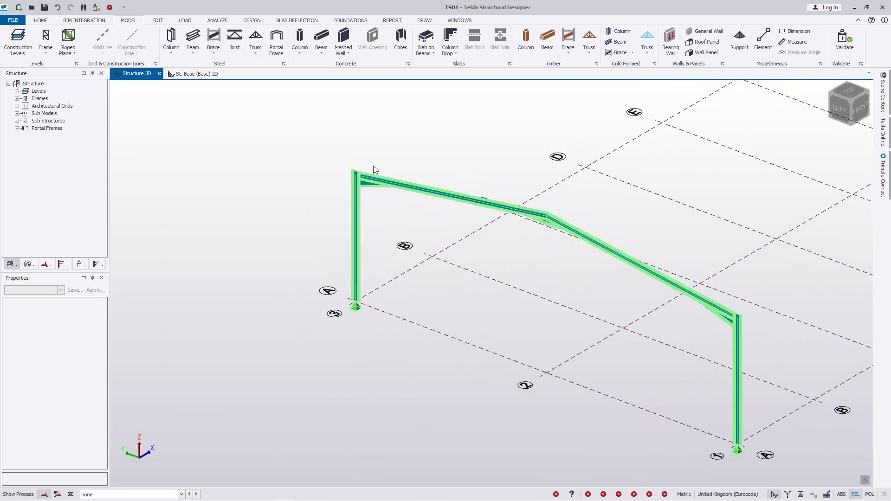
Examine the eaves and apex haunches of the portal frame on grid line A in 3D
scroll(375, 169, up, 10)
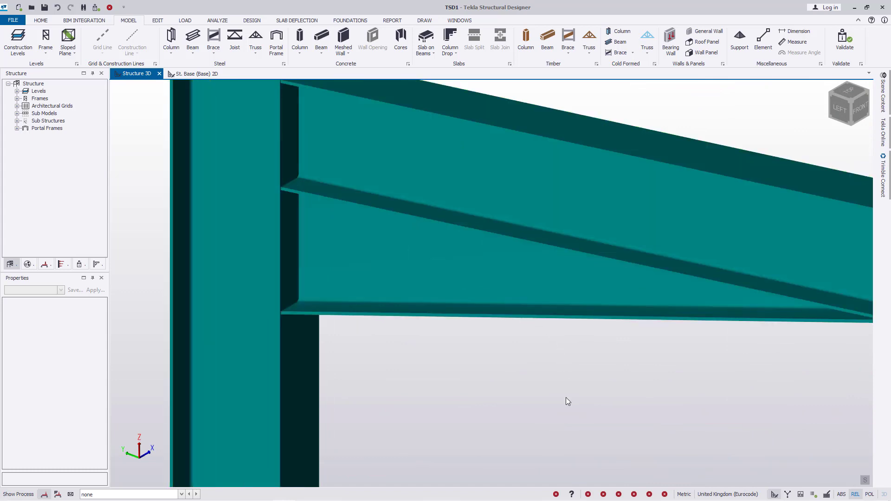
scroll(426, 308, down, 3)
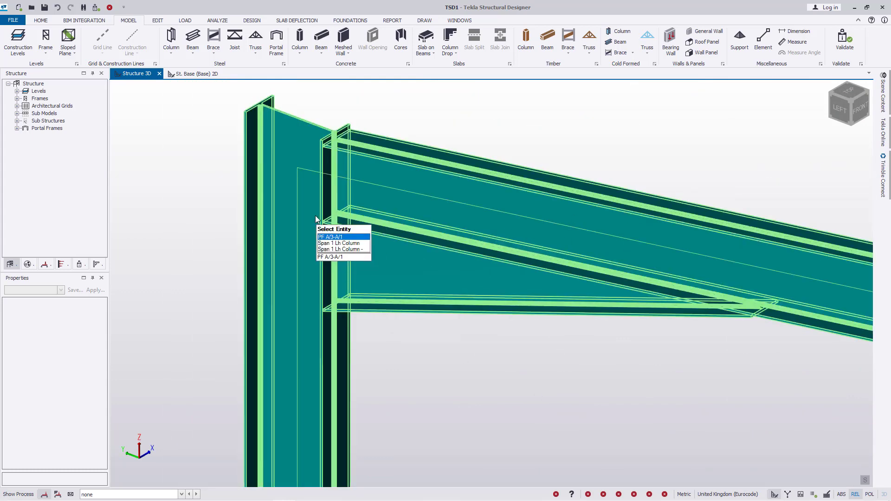
scroll(342, 209, up, 3)
scroll(342, 208, down, 8)
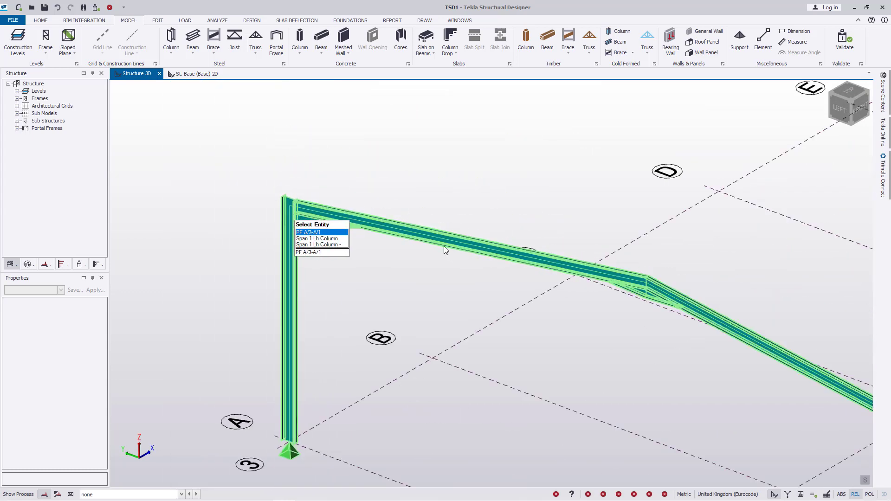
scroll(550, 255, up, 5)
scroll(525, 247, up, 6)
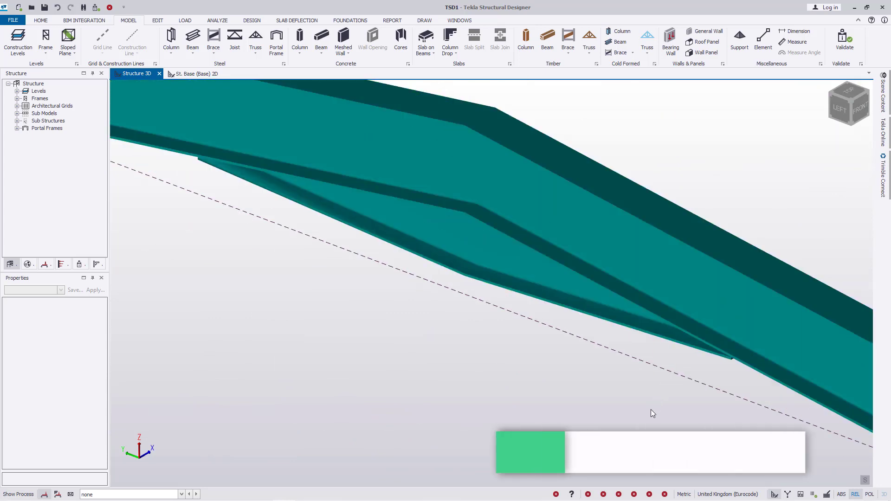
scroll(475, 206, down, 10)
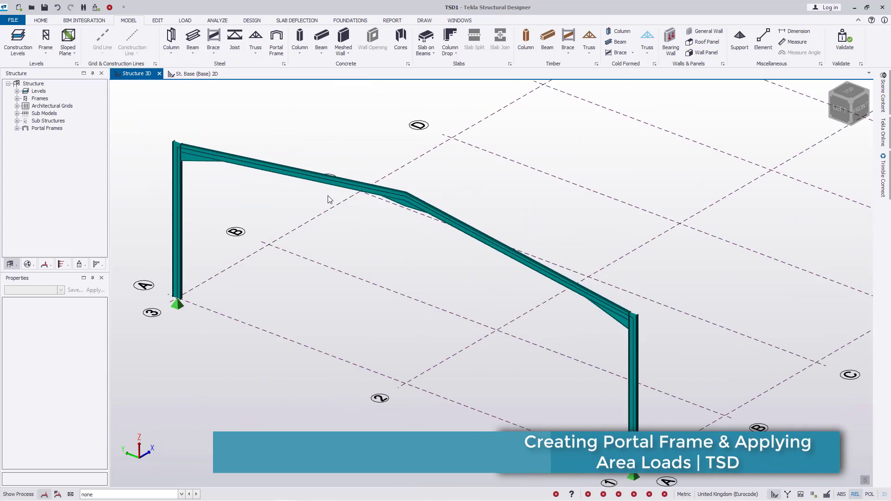
scroll(302, 257, down, 3)
scroll(423, 255, up, 6)
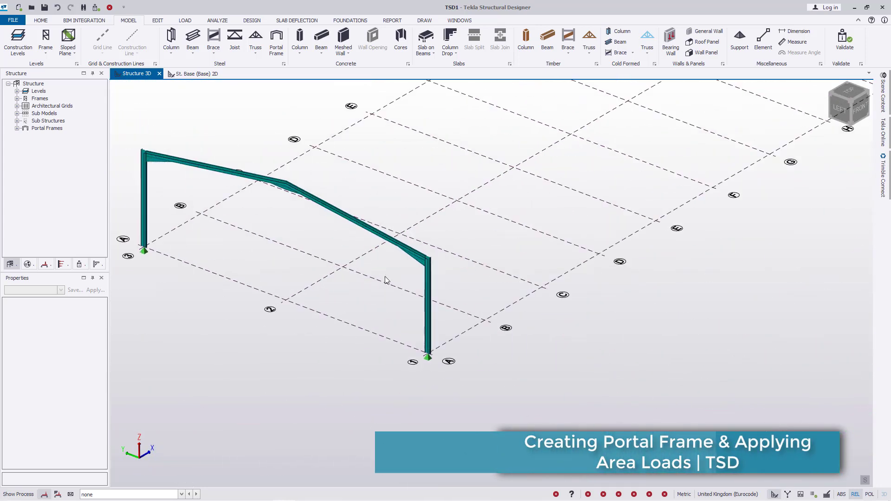
Copy the grid line A portal frame from its base at A/1 to grid lines B and C
click(446, 262)
right_click(508, 195)
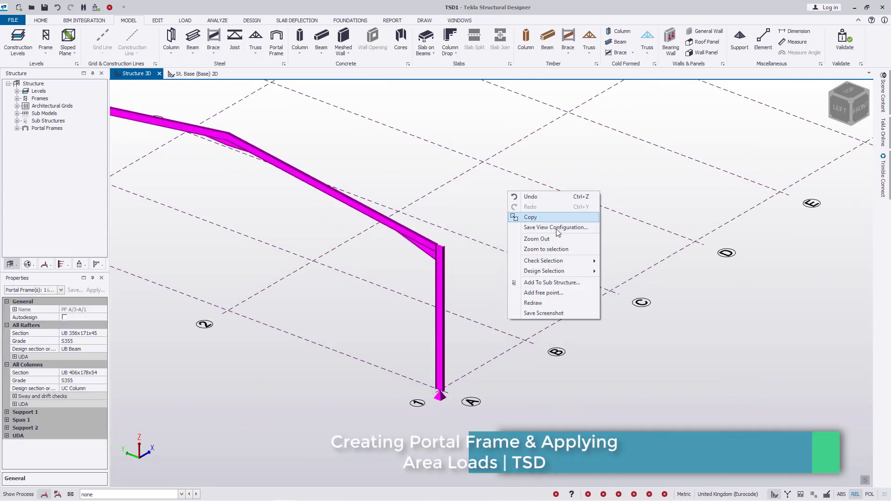
click(530, 217)
scroll(448, 408, up, 6)
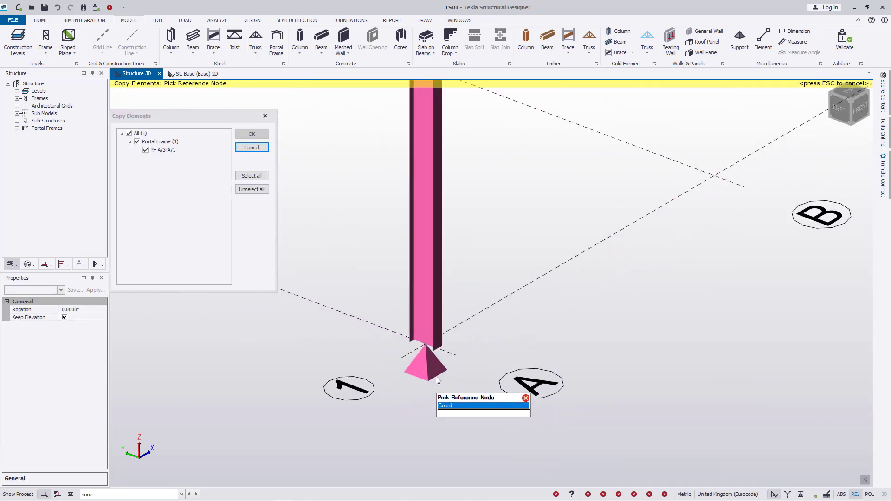
click(426, 347)
scroll(402, 392, down, 4)
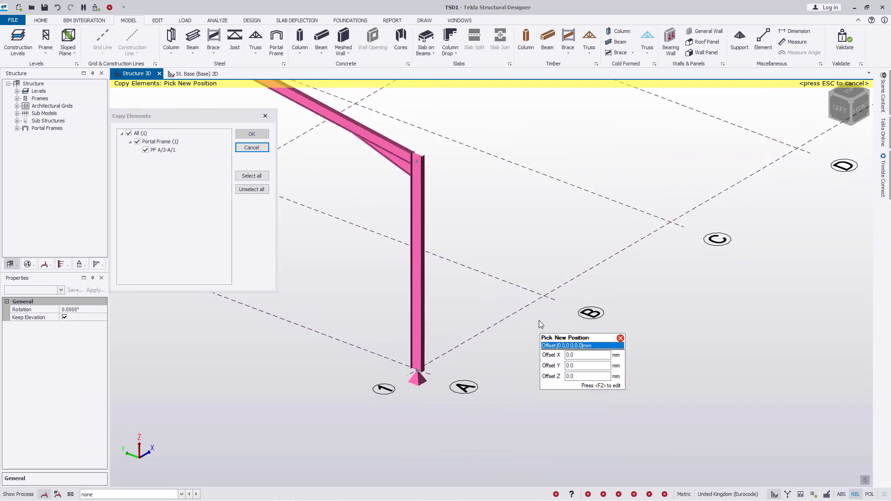
click(543, 297)
click(668, 224)
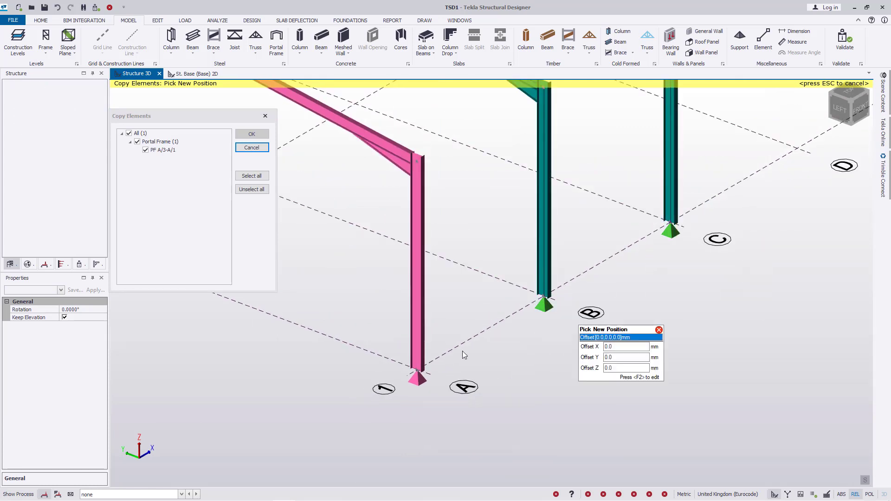
Place further copies of the portal frame at grid lines D, E, F and G along grid line 1
scroll(394, 380, down, 4)
click(567, 283)
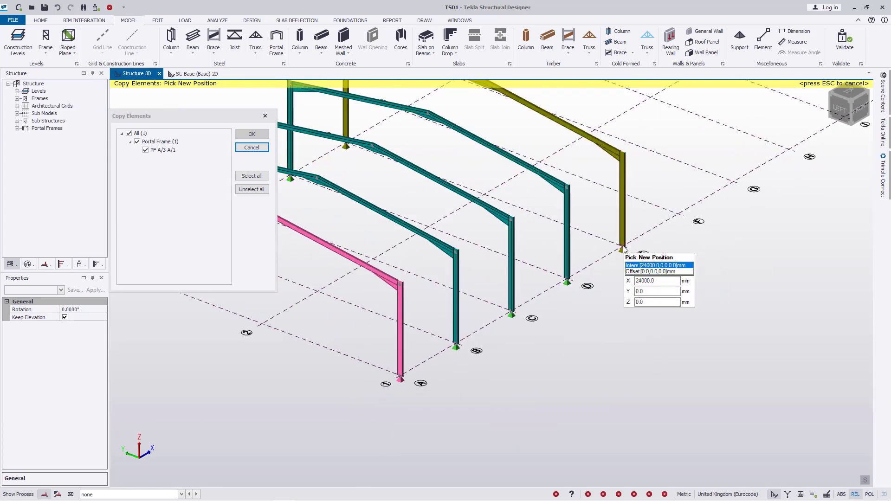
click(622, 251)
click(677, 219)
scroll(506, 346, down, 4)
scroll(600, 233, up, 5)
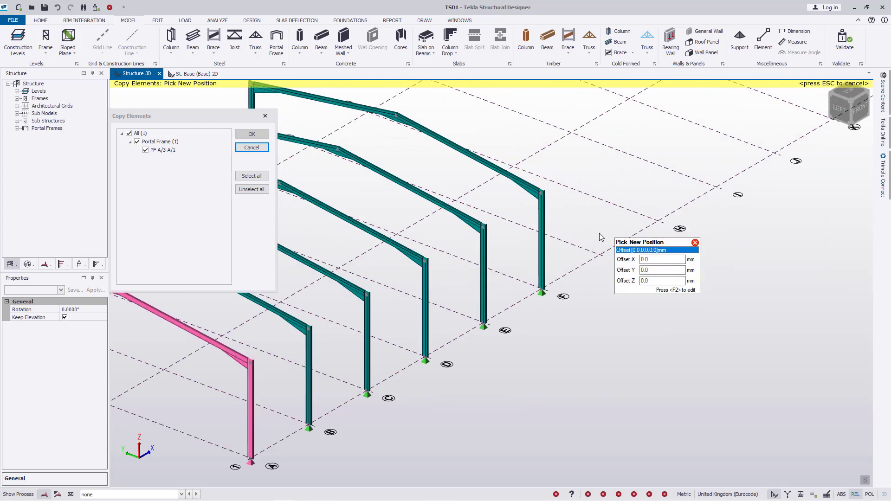
click(595, 262)
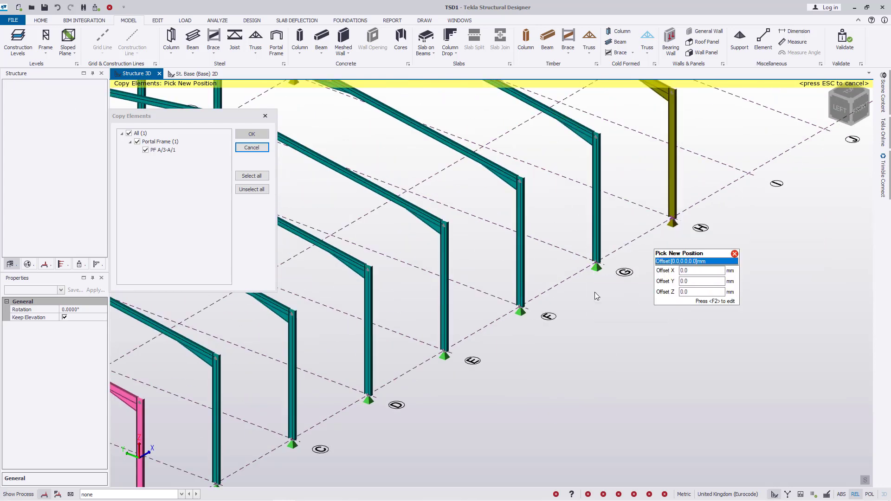
Place the remaining portal frame copies at grid lines H to L and finish the copy operation
scroll(579, 274, down, 3)
scroll(578, 274, up, 3)
click(604, 270)
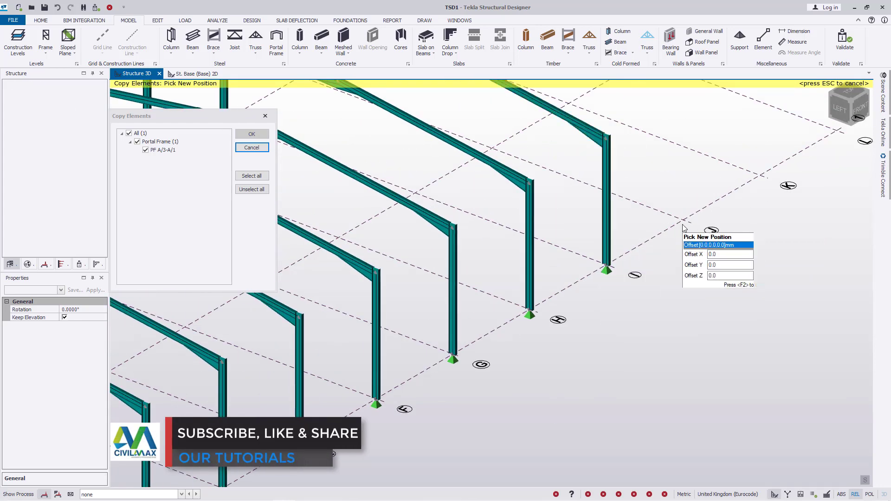
scroll(671, 236, down, 3)
scroll(529, 352, up, 3)
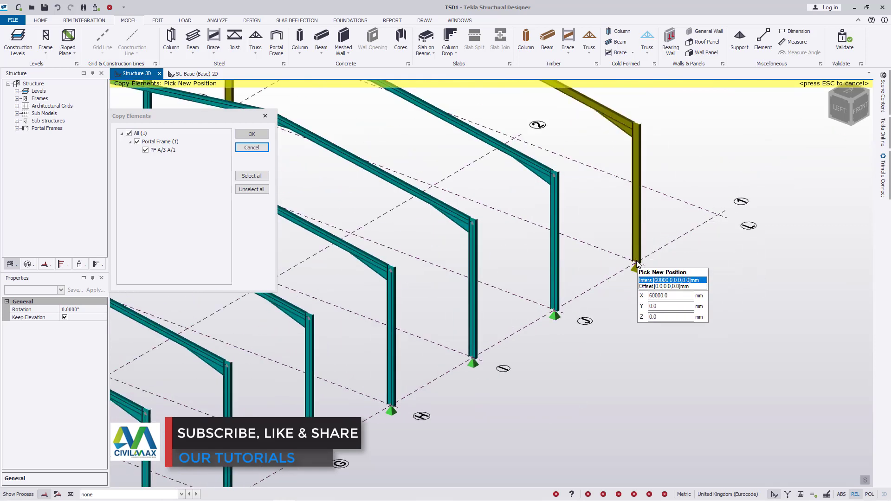
click(636, 268)
scroll(720, 219, down, 4)
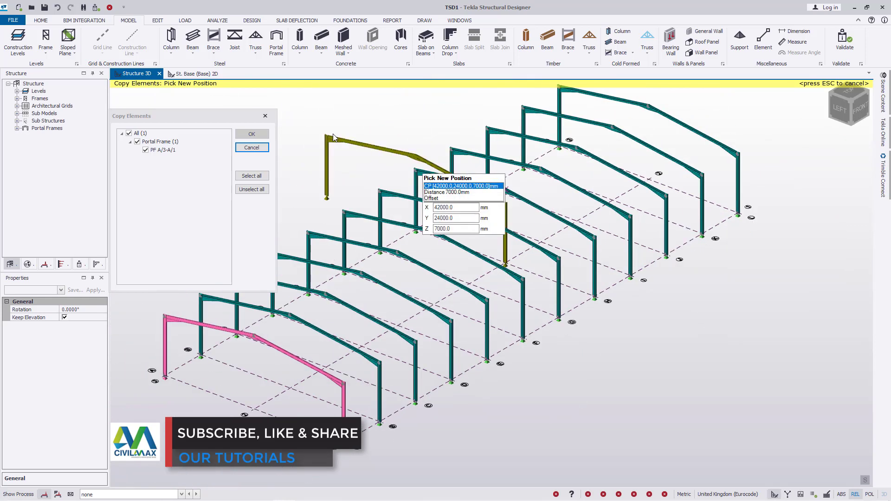
click(254, 134)
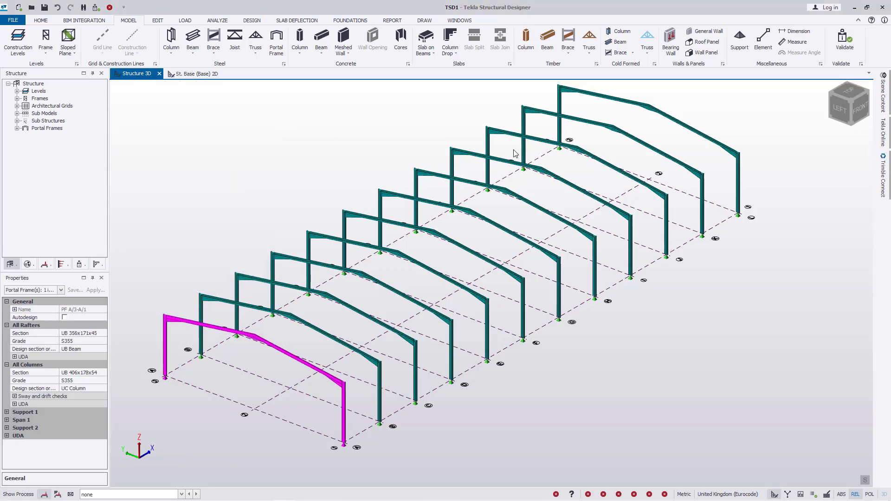
Examine the copied row of portal frames in the left and front elevations and return to the isometric view
scroll(773, 239, down, 2)
scroll(757, 199, up, 5)
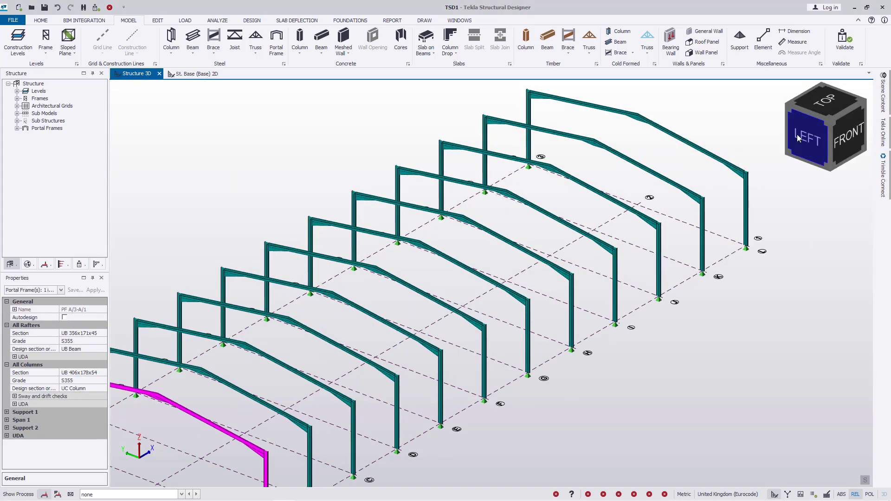
click(796, 135)
scroll(498, 280, up, 3)
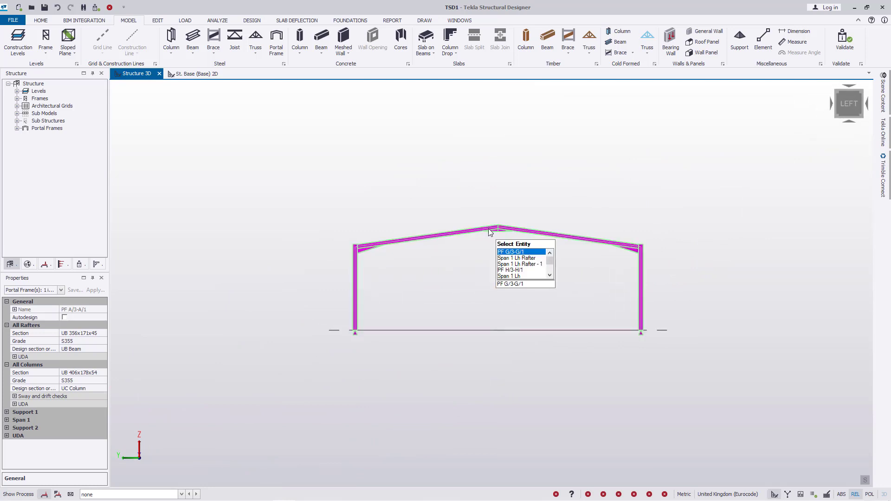
scroll(488, 228, up, 5)
scroll(539, 250, down, 6)
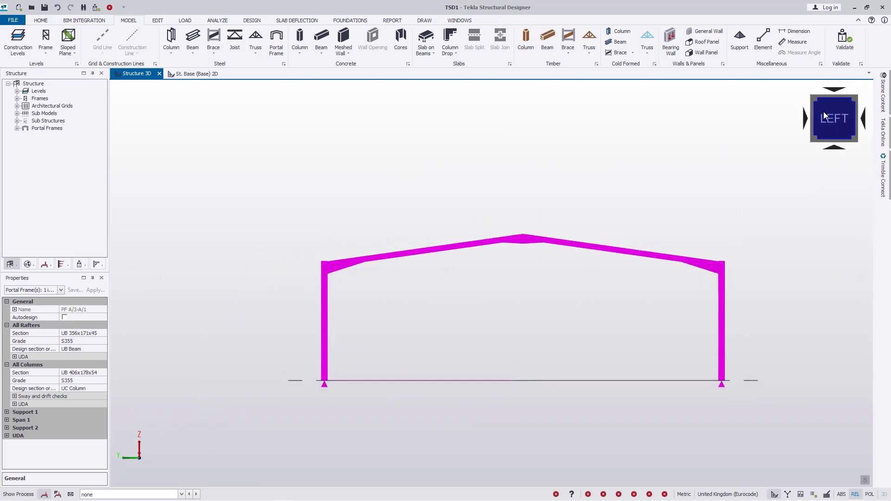
click(861, 121)
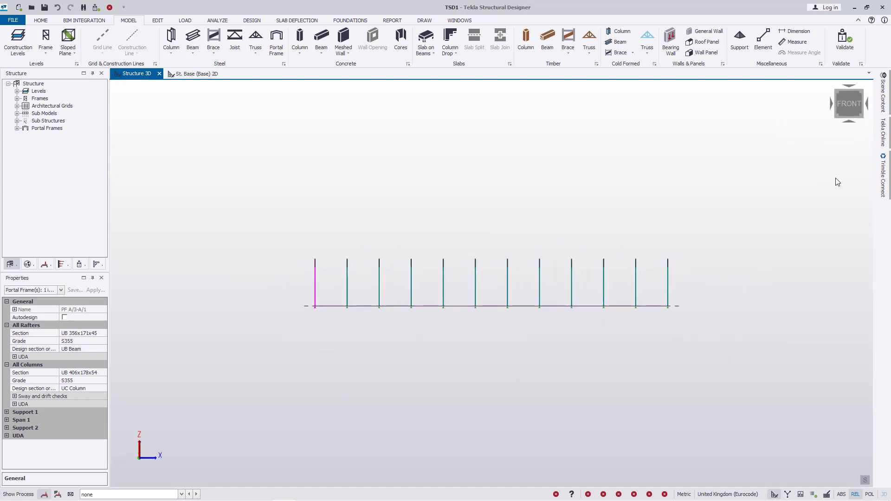
click(801, 99)
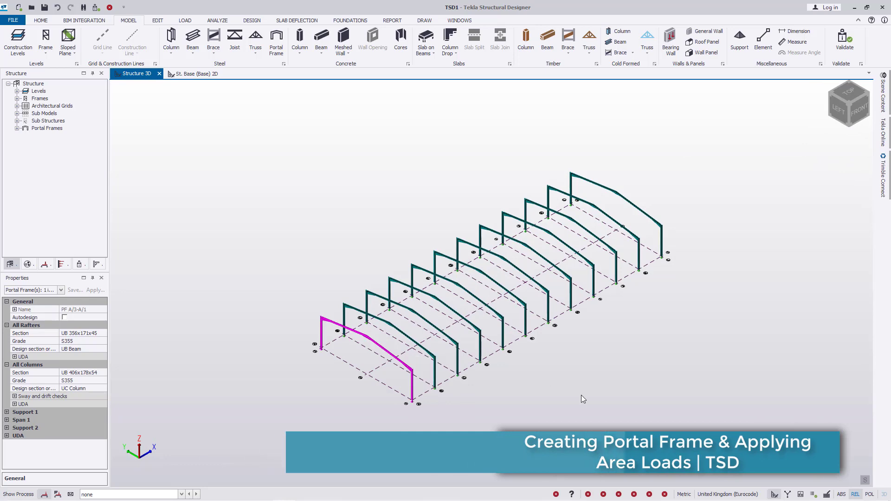
Deselect the portal frame on grid line A
scroll(405, 376, up, 5)
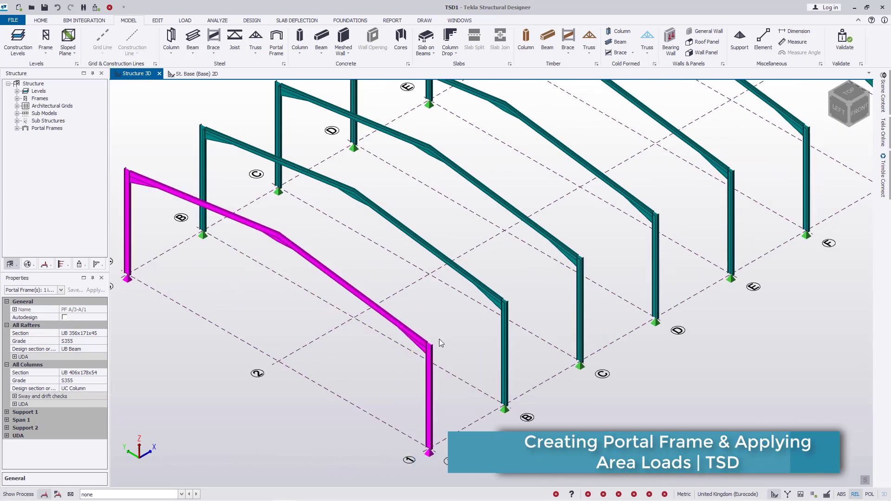
right_click(445, 318)
key(Escape)
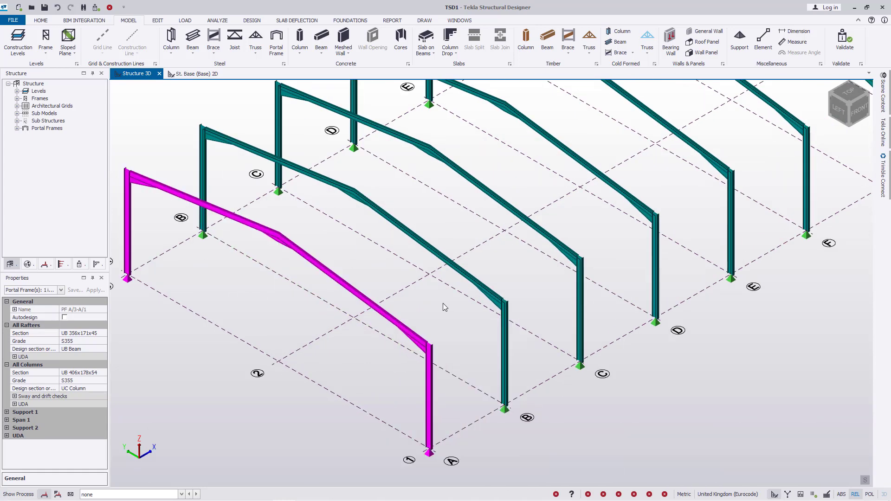
key(Escape)
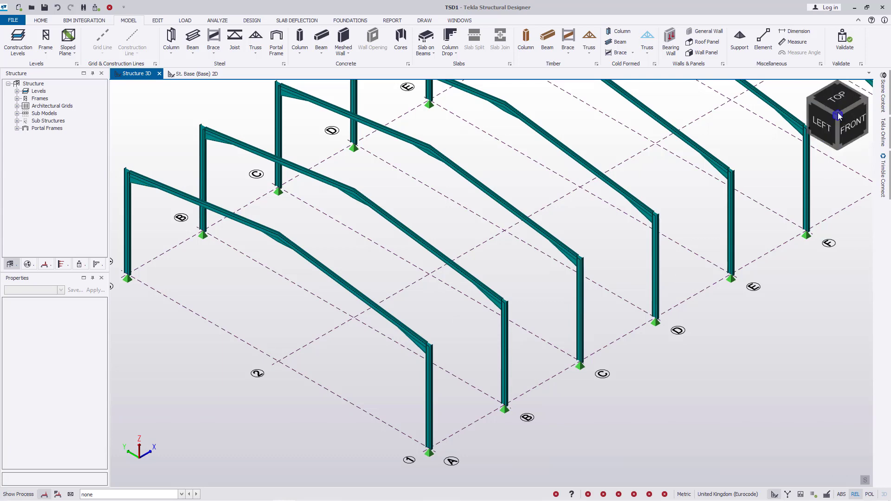
Check the rafter and eaves profile from the left, the frame spacing from the front, and the end bays in 3D
click(799, 135)
scroll(631, 248, up, 10)
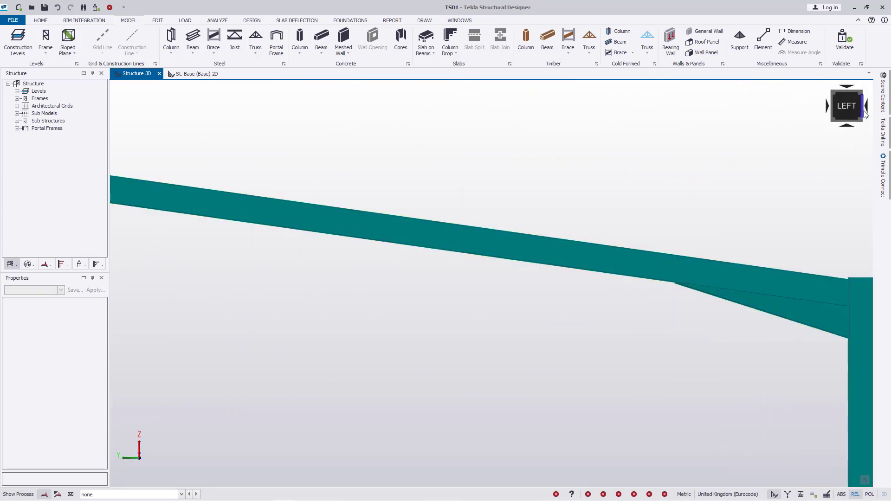
click(864, 123)
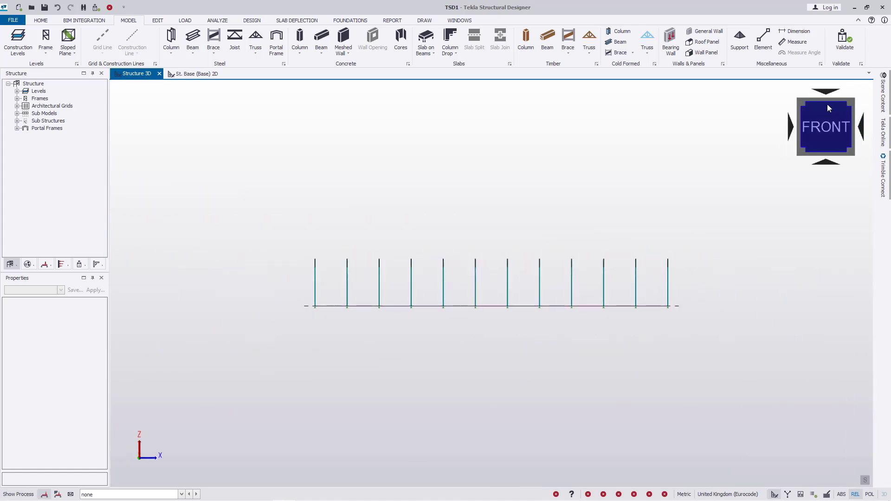
click(800, 103)
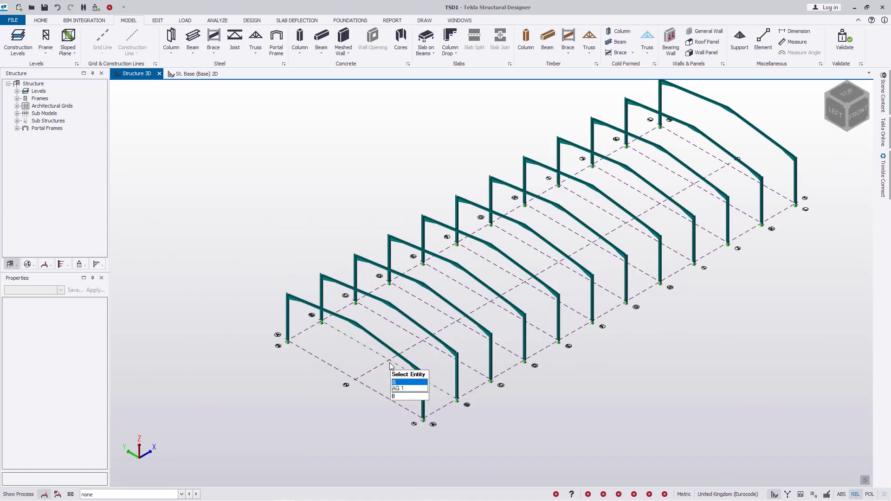
scroll(413, 381, up, 5)
scroll(418, 380, up, 6)
scroll(481, 304, down, 7)
scroll(499, 410, up, 5)
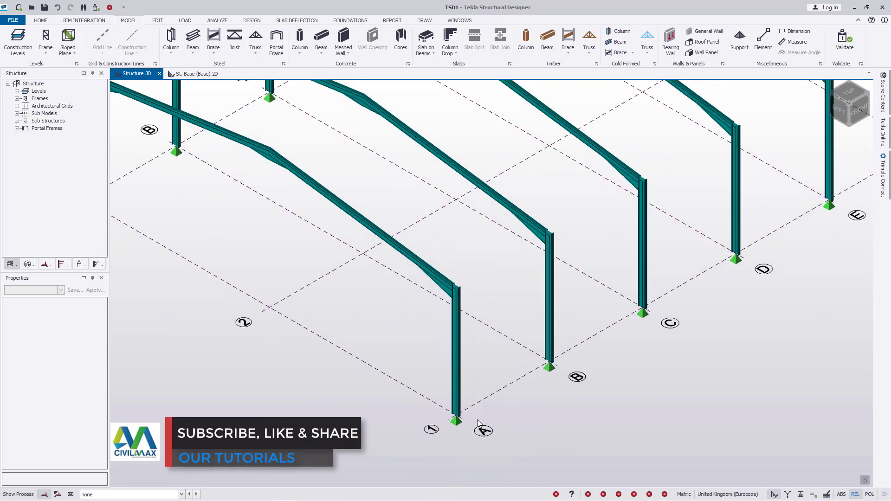
Start a steel X brace and make it tension only
scroll(478, 421, down, 5)
scroll(481, 415, up, 6)
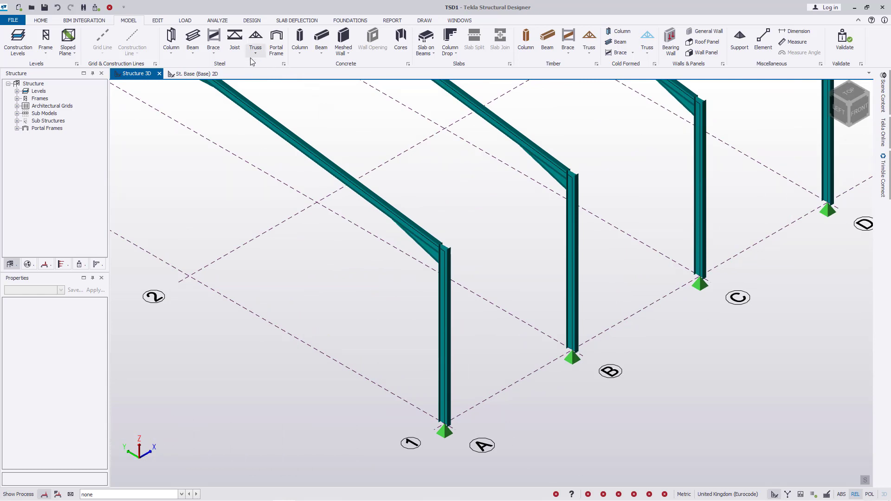
click(213, 53)
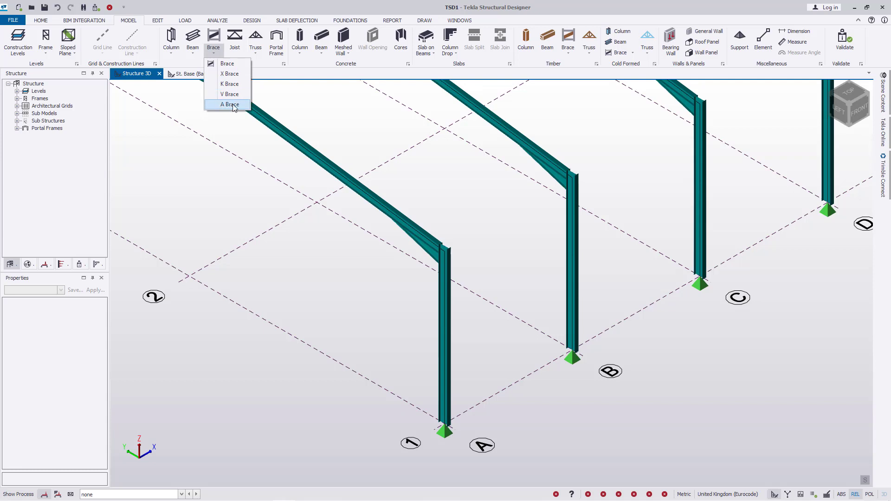
click(229, 73)
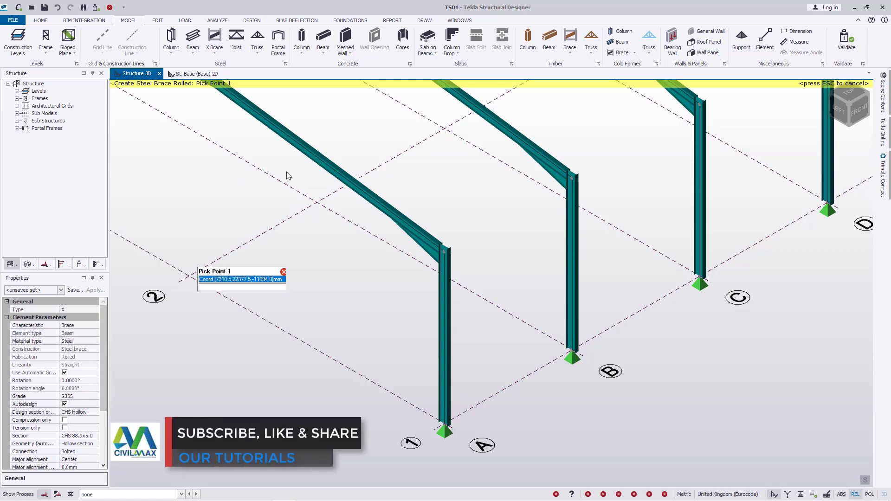
click(65, 427)
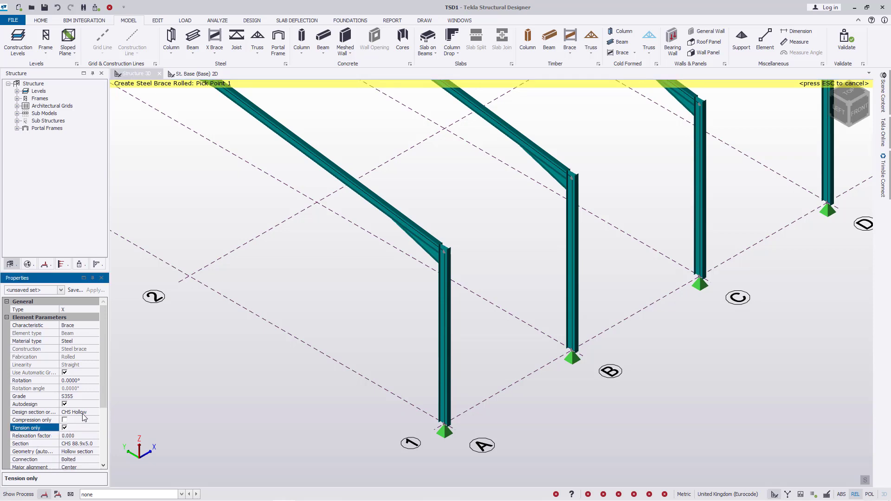
click(83, 416)
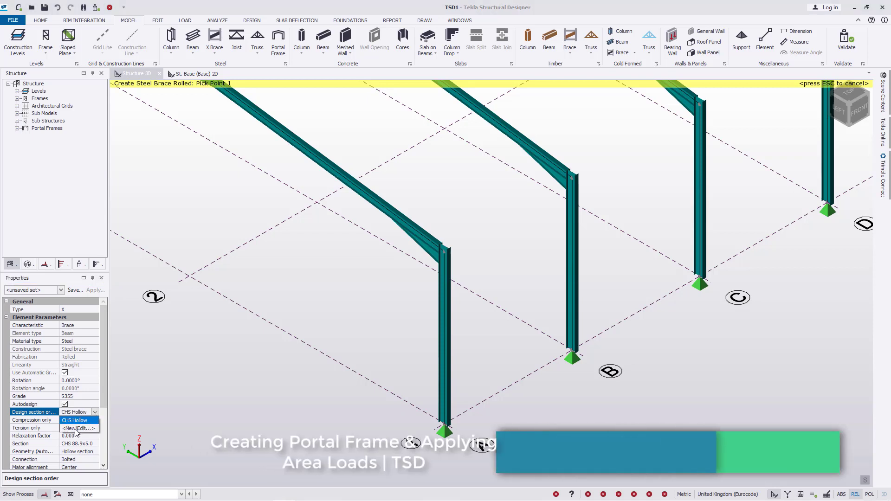
click(92, 428)
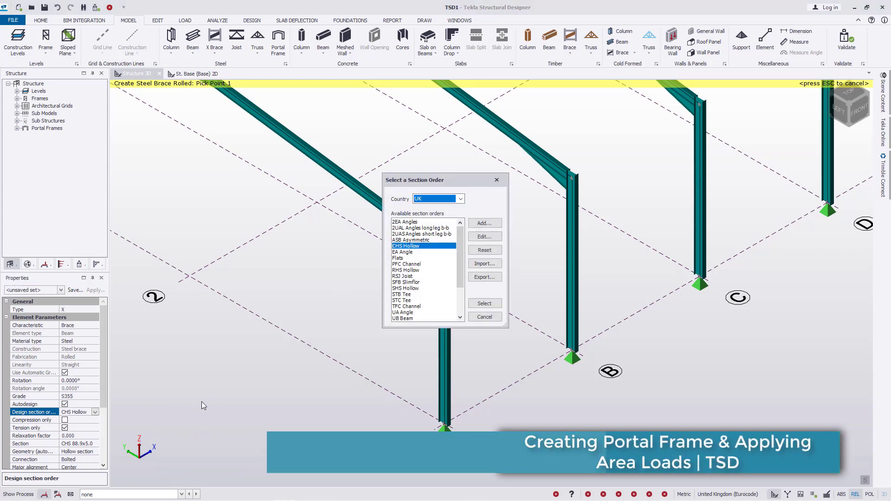
drag(428, 179, 435, 149)
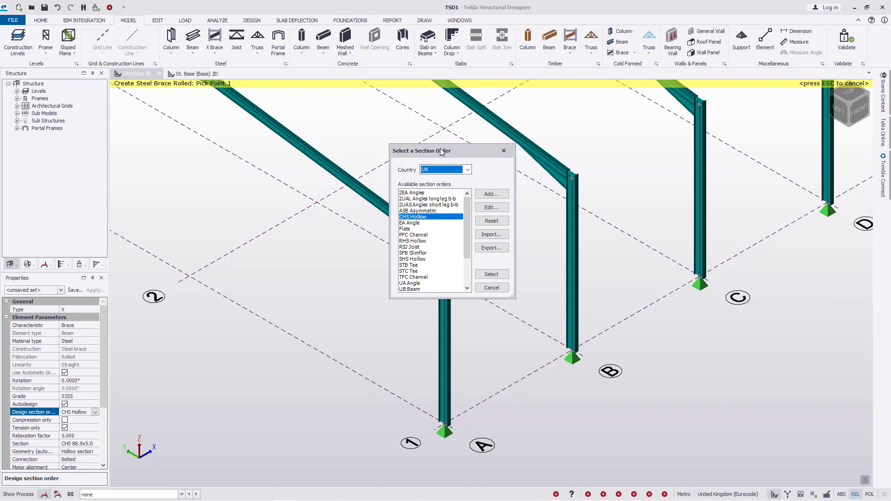
drag(439, 148, 367, 182)
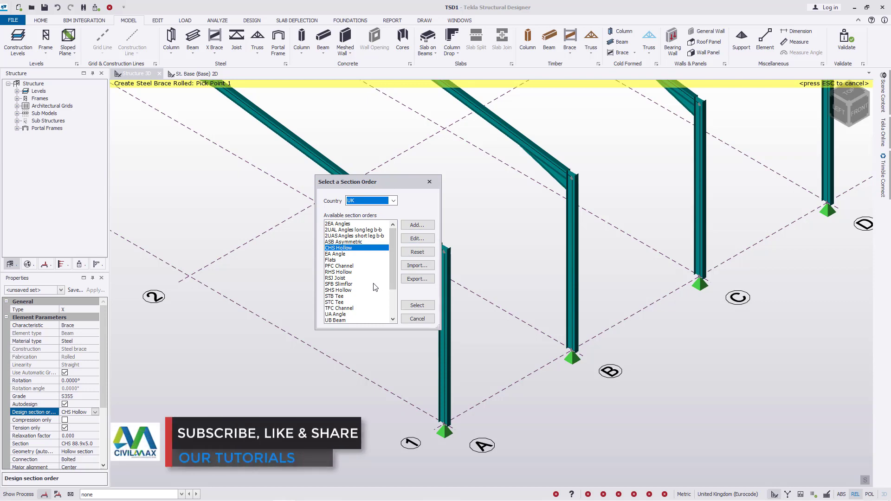
click(430, 182)
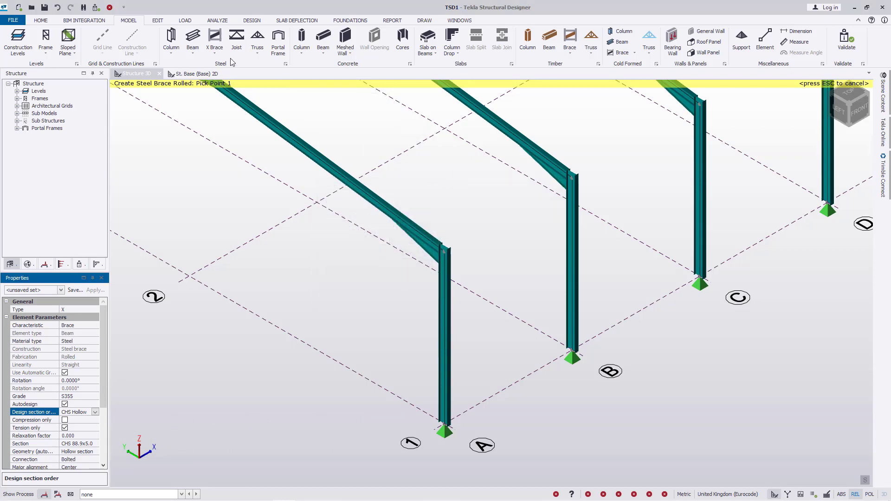
Start a rolled non-composite steel beam and widen the properties area so its design settings are readable
click(193, 55)
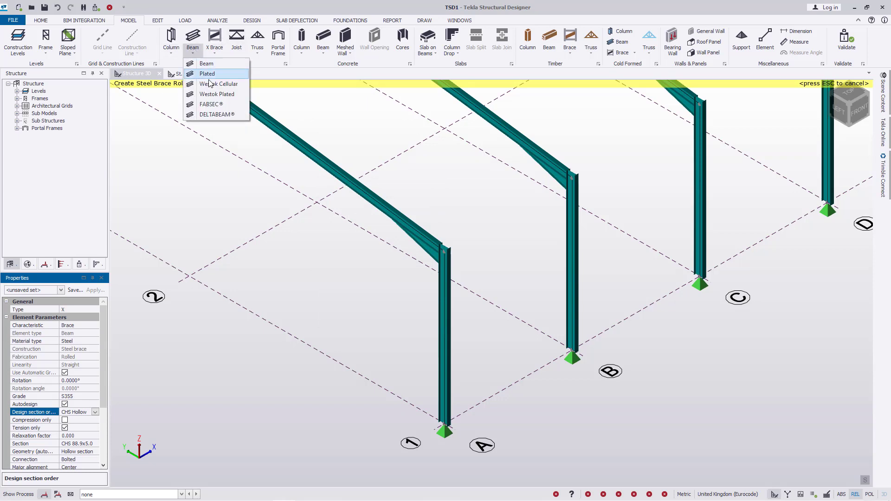
click(205, 62)
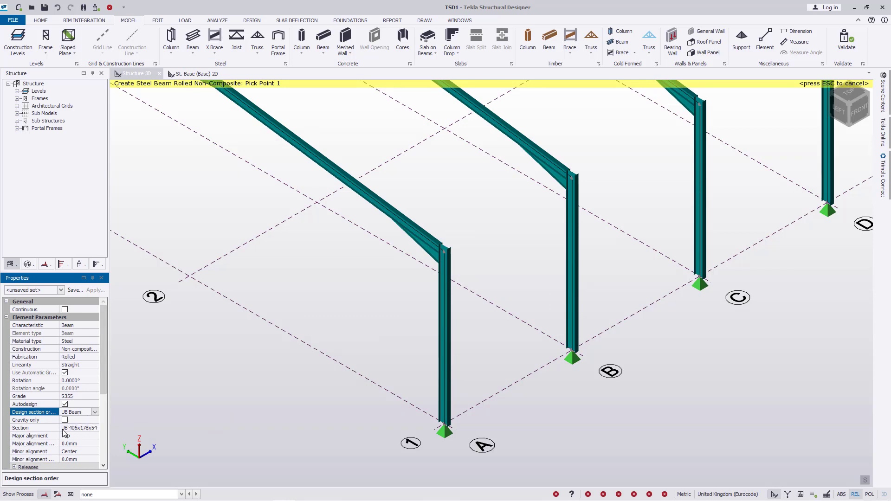
click(95, 412)
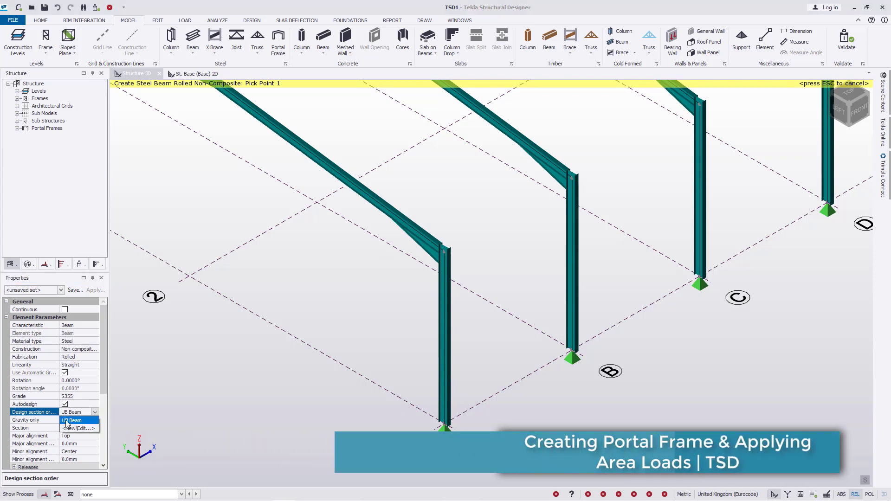
click(59, 325)
drag(59, 325, 134, 349)
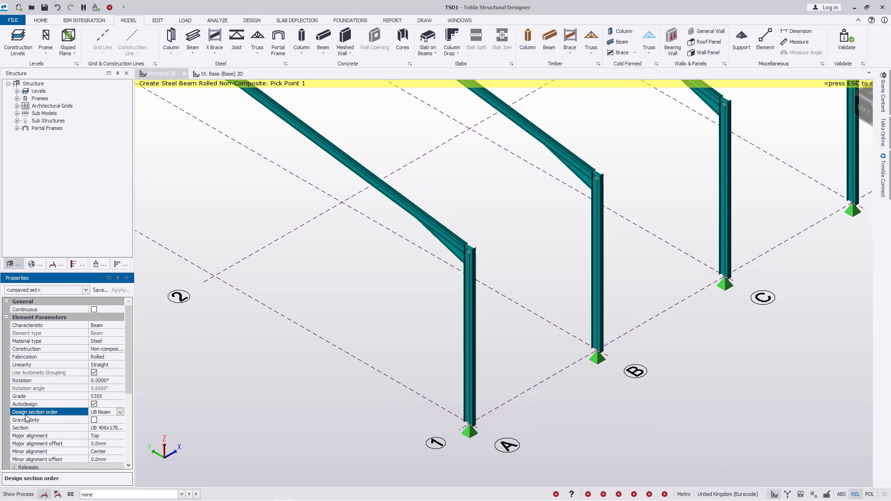
click(120, 412)
click(104, 428)
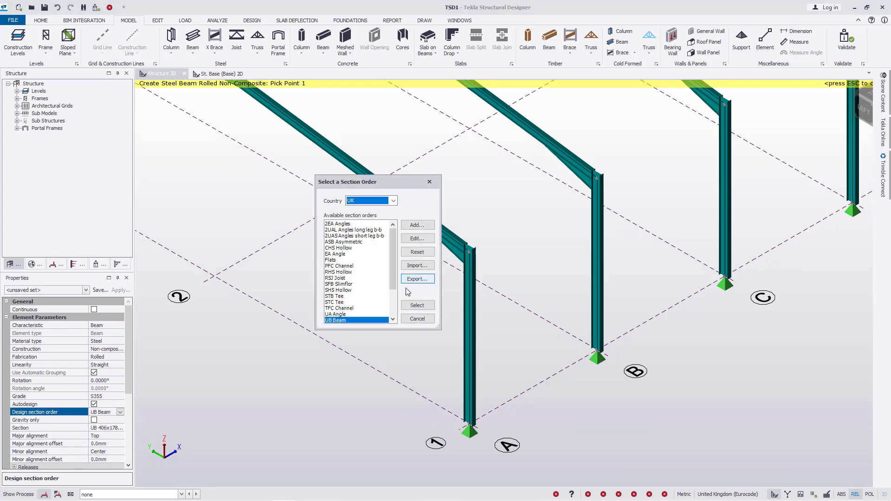
scroll(352, 317, down, 2)
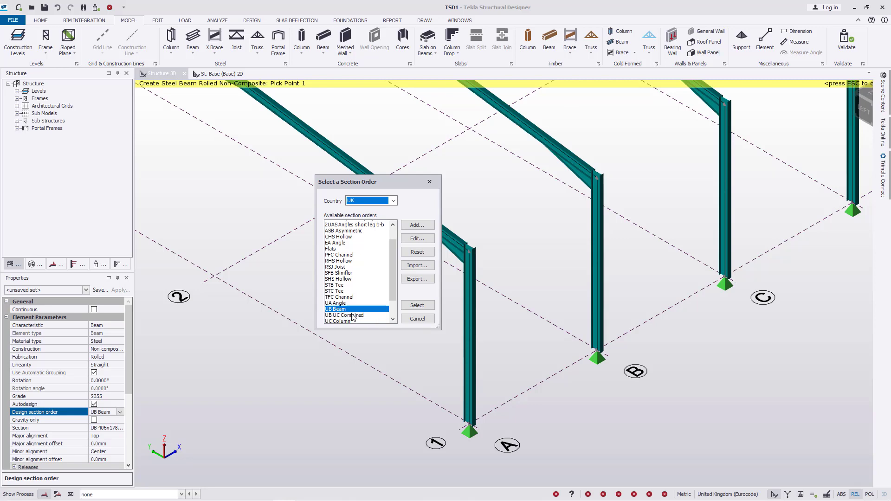
click(340, 278)
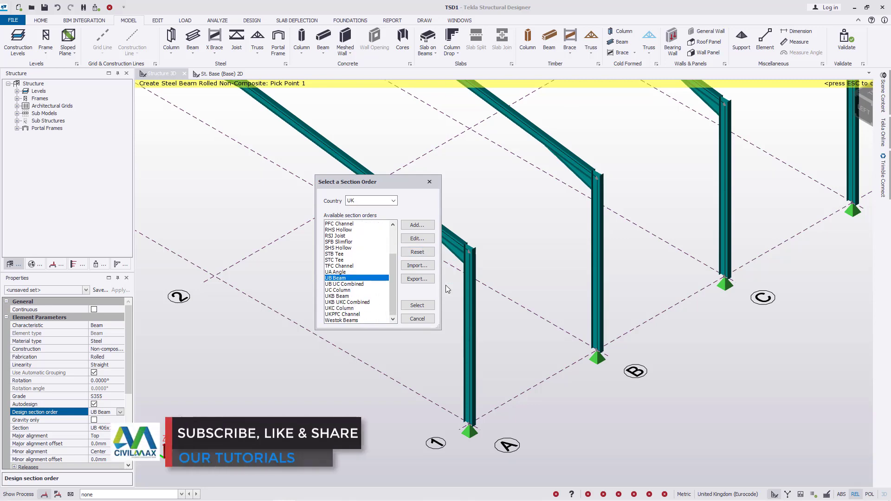
click(420, 225)
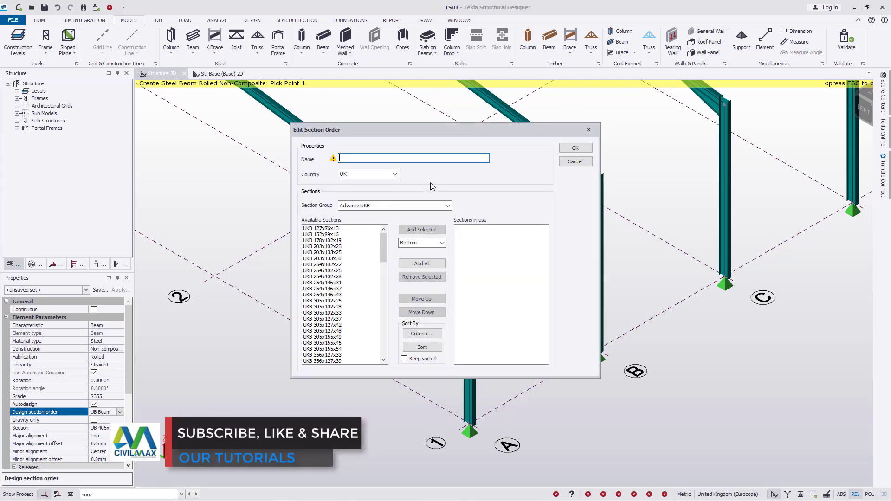
click(575, 147)
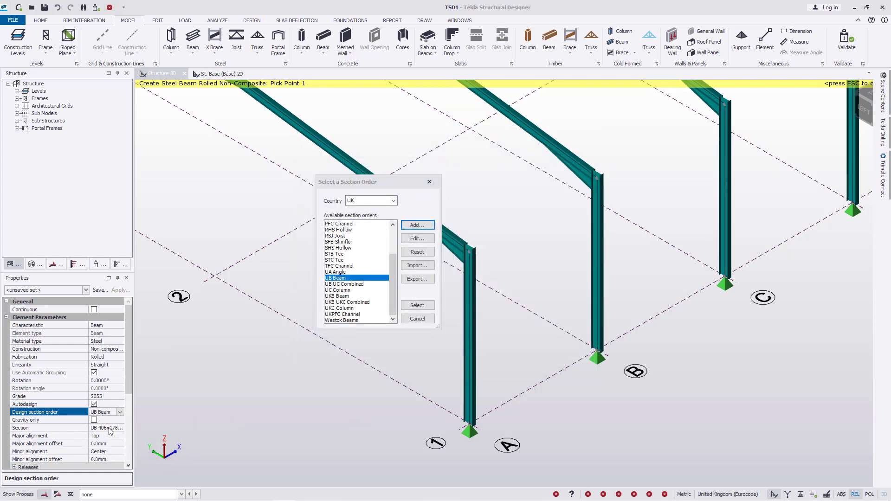
click(429, 181)
Set the new beam's section to a UK square hollow section, SHS 100x100
click(110, 428)
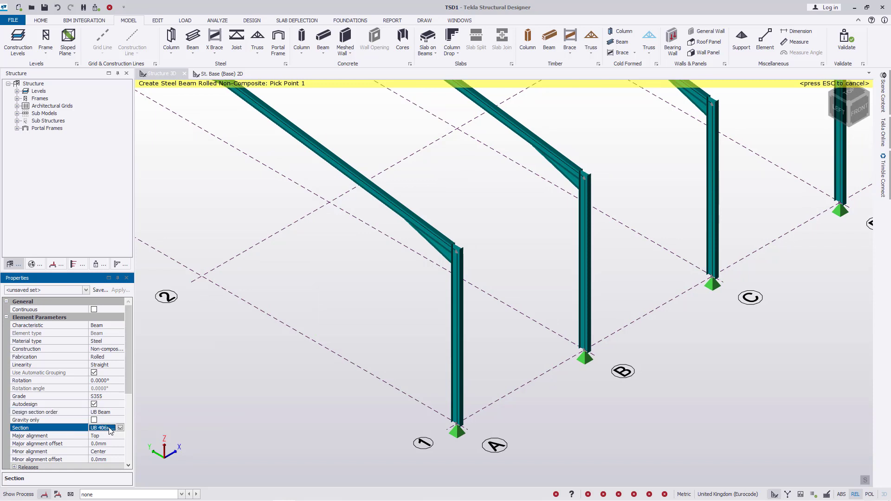
click(120, 428)
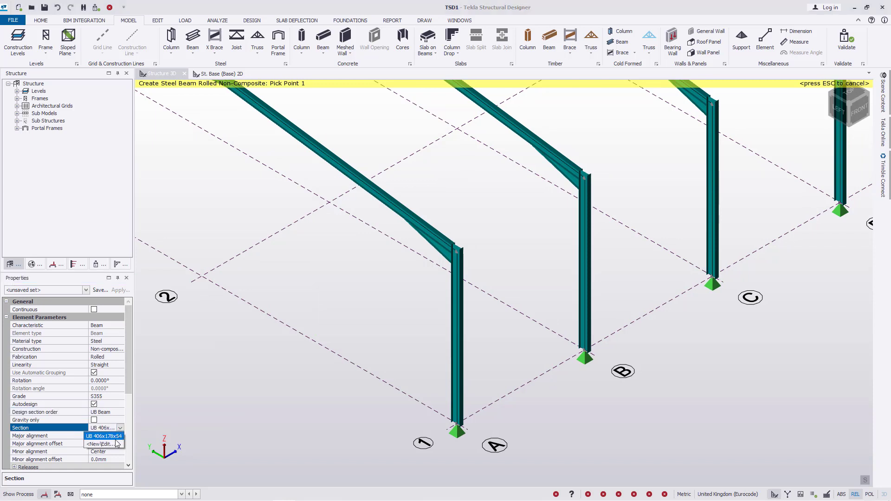
click(102, 445)
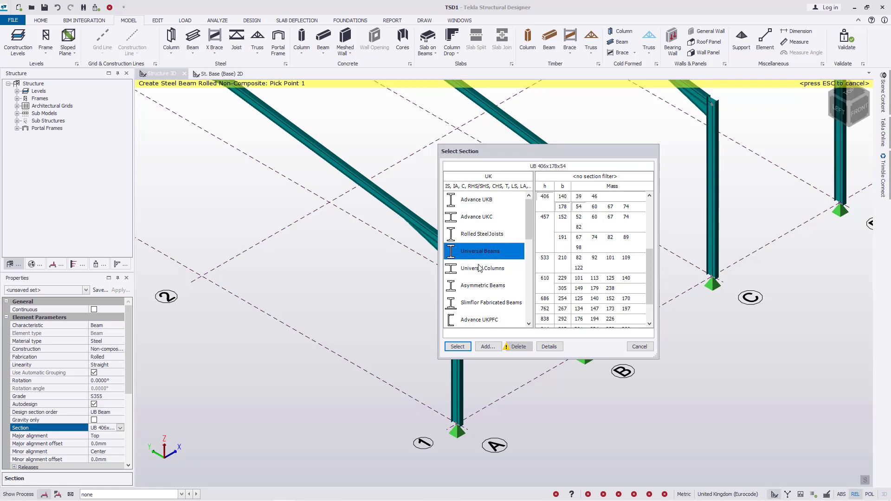
scroll(479, 268, down, 2)
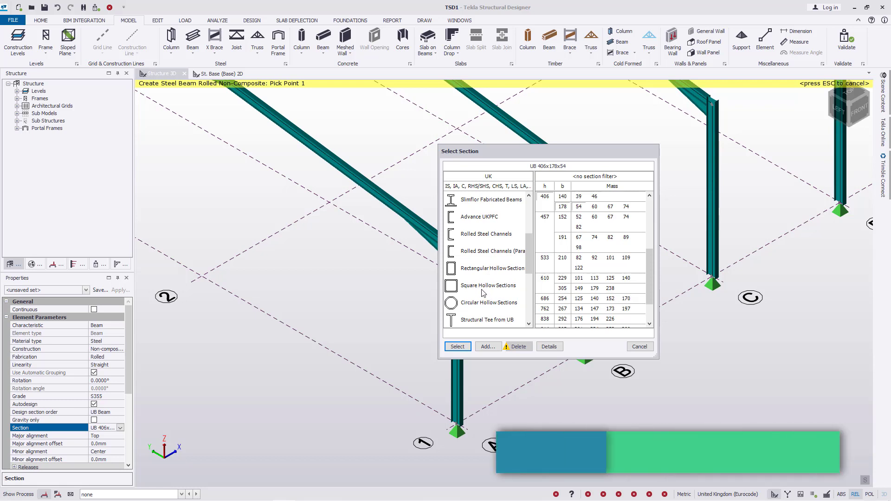
click(487, 286)
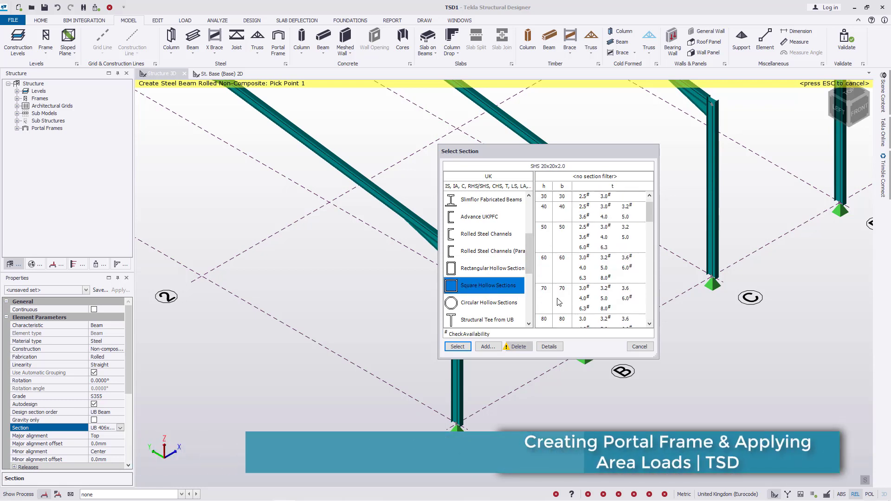
scroll(565, 312, down, 2)
scroll(564, 312, down, 1)
click(584, 298)
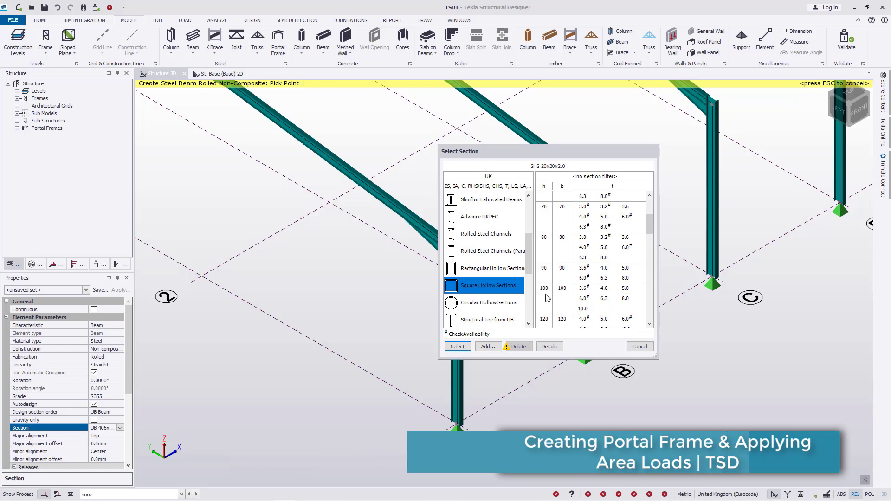
click(457, 347)
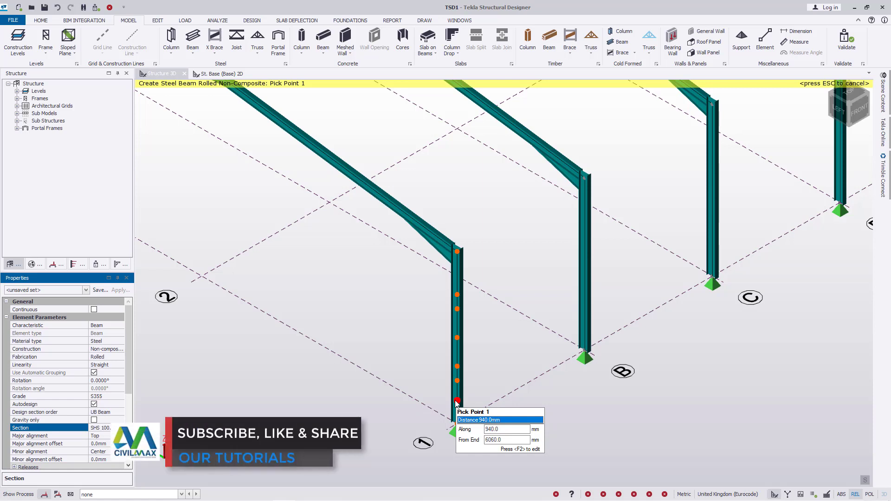
Place eaves beams along grid line 1 between the column tops at A and B and at B and C
click(458, 254)
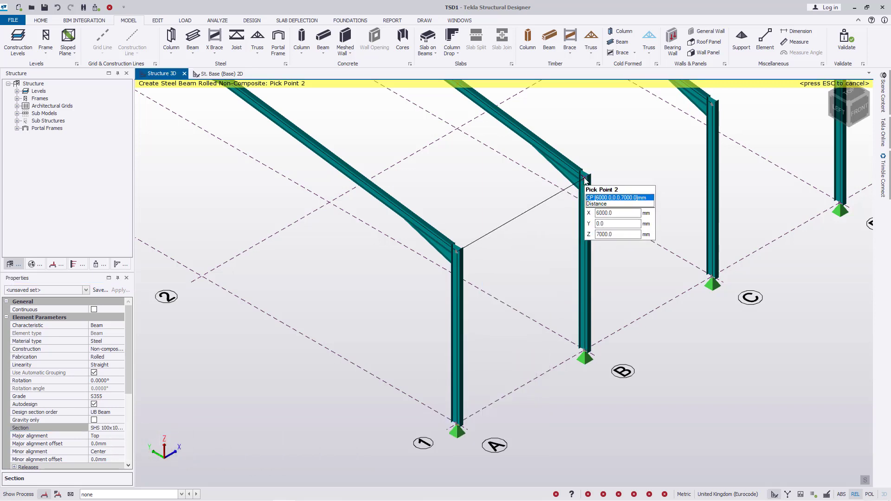
click(586, 178)
scroll(334, 374, down, 3)
scroll(503, 235, up, 6)
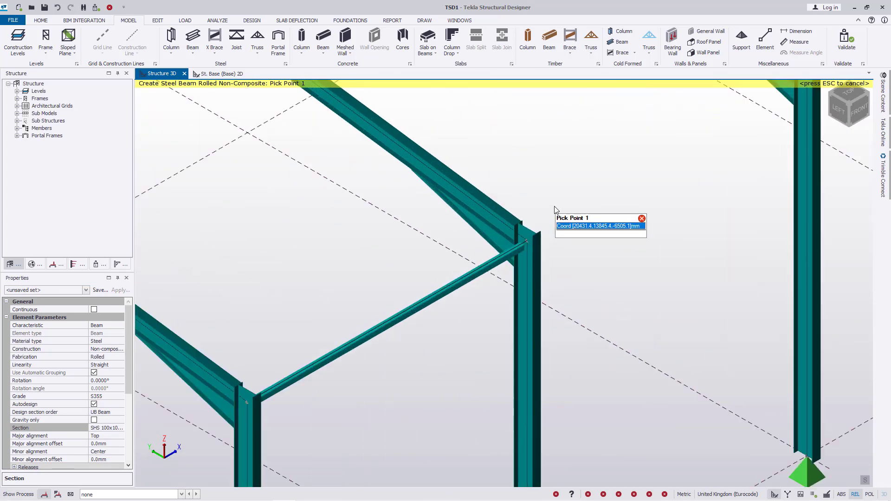
click(524, 246)
scroll(352, 357, down, 3)
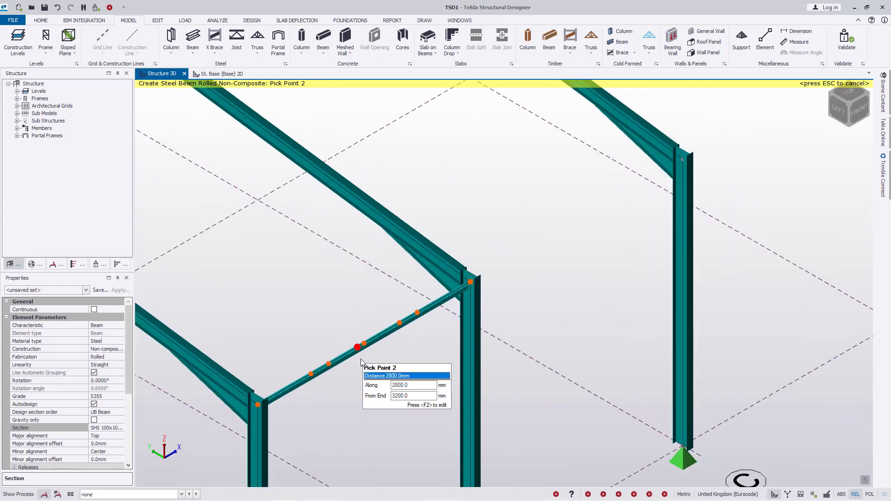
scroll(564, 231, up, 6)
click(507, 274)
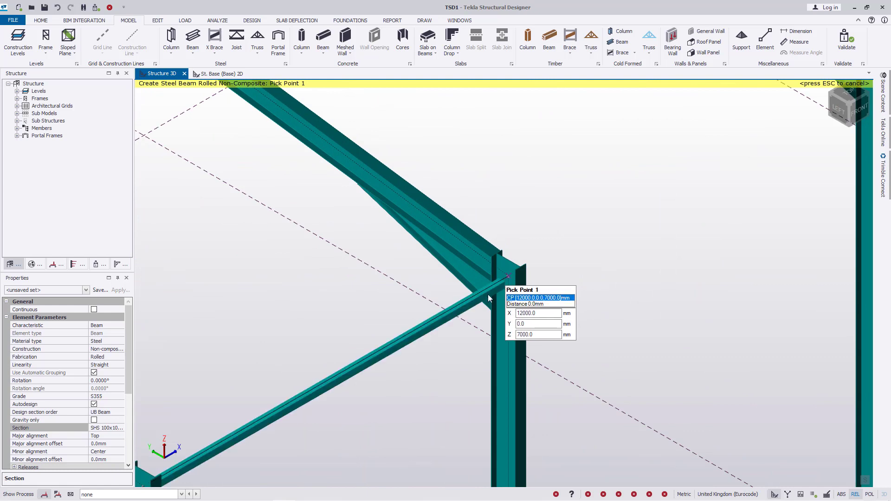
Continue the eaves beams along grid line 1 from the column top at C through D to E
scroll(401, 339, down, 3)
scroll(449, 321, down, 3)
click(447, 310)
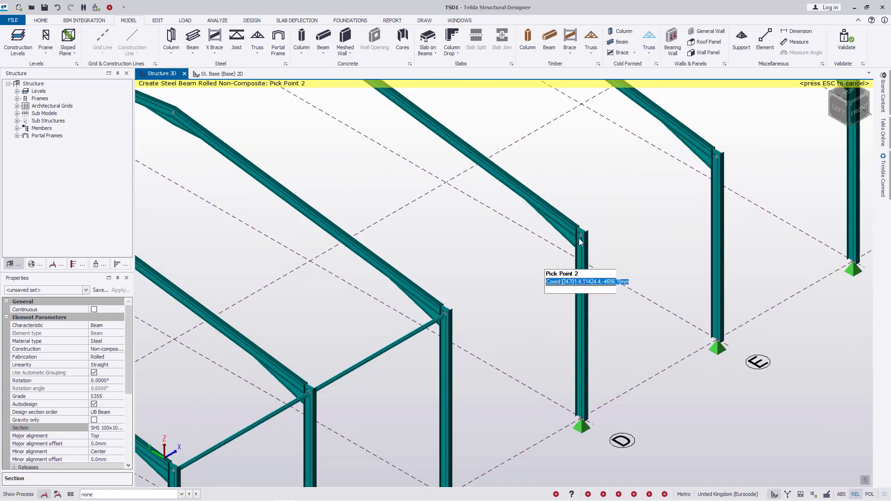
click(584, 237)
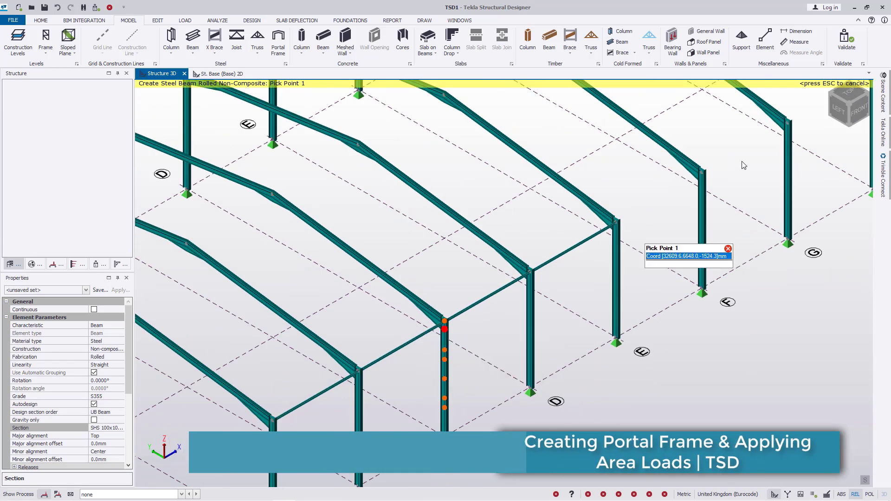
Add eaves beams along grid line 1 between the column tops at E and F and at F and G
scroll(744, 165, up, 5)
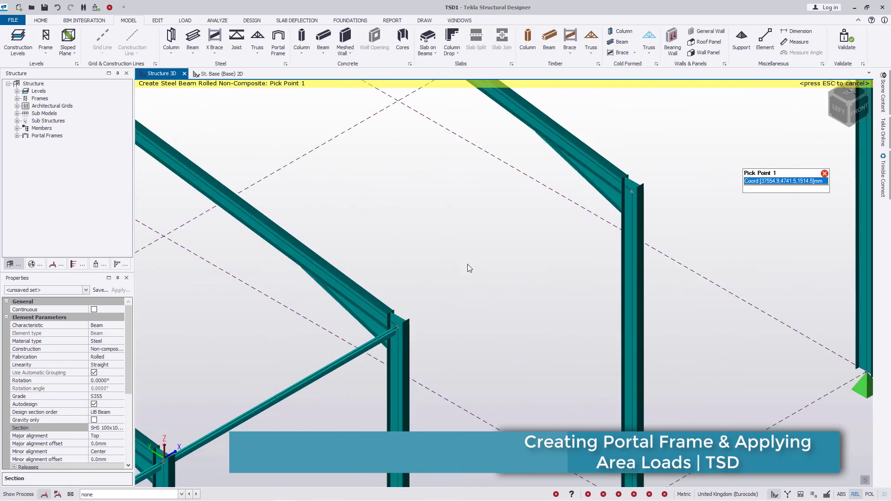
click(398, 328)
click(631, 190)
scroll(434, 329, down, 3)
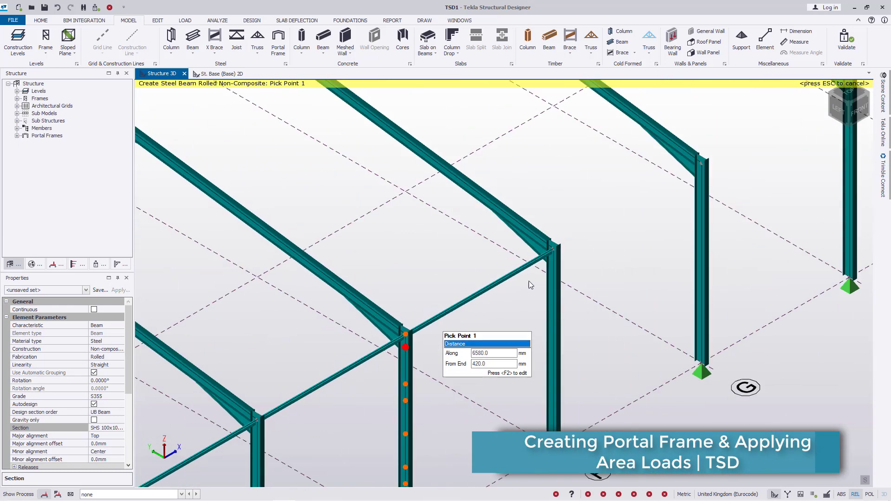
scroll(540, 264, up, 2)
click(560, 240)
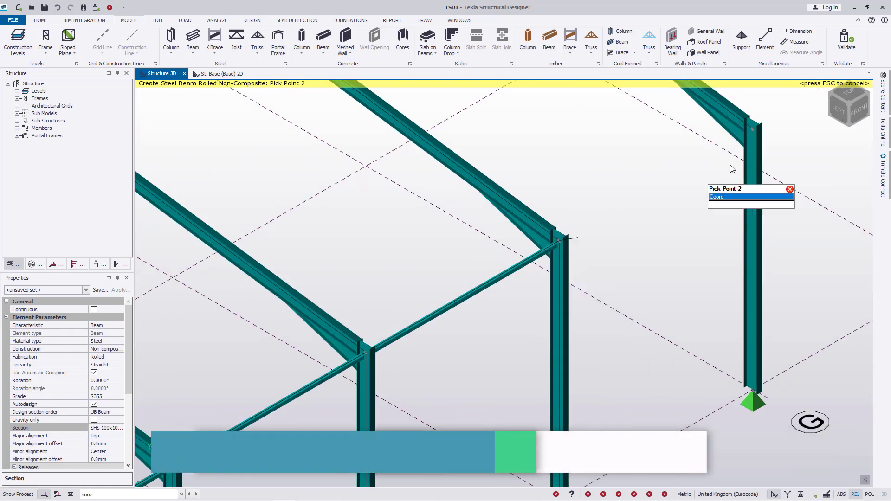
click(751, 131)
middle_drag(702, 189, 415, 419)
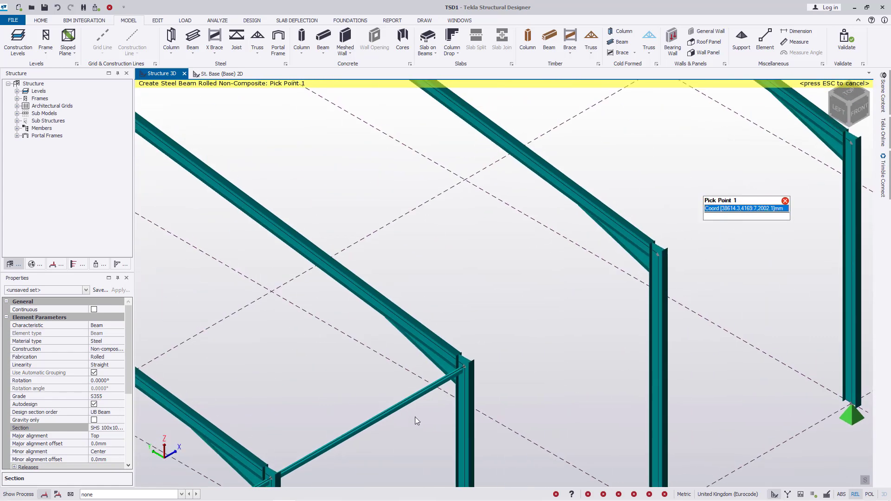
Add eaves beams along grid line 1 between the column tops at G and H and at H and I
click(463, 368)
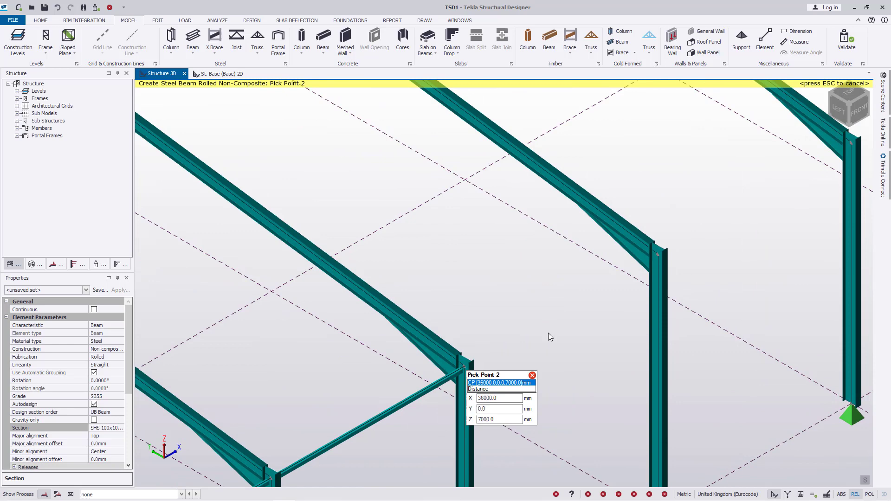
click(659, 253)
click(659, 253)
scroll(473, 411, down, 3)
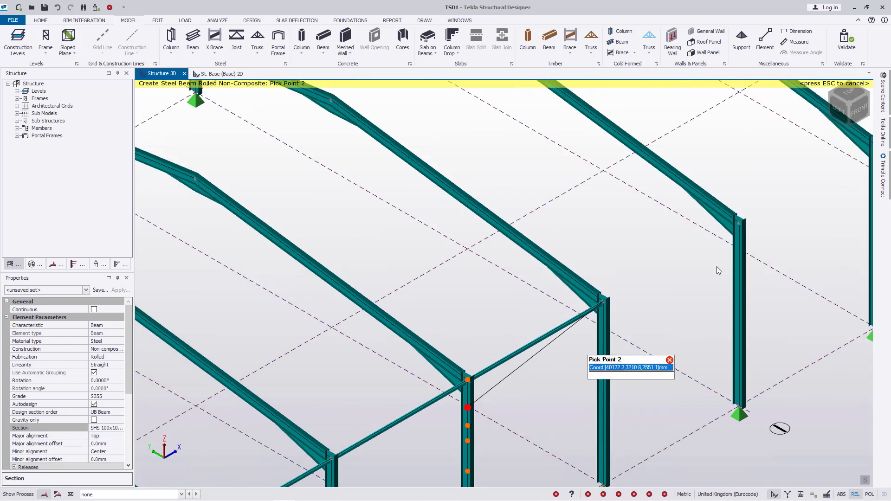
scroll(718, 273, up, 3)
click(750, 201)
Continue the eaves beams along grid line 1 from the column top at I through J to K
middle_drag(748, 200, 426, 416)
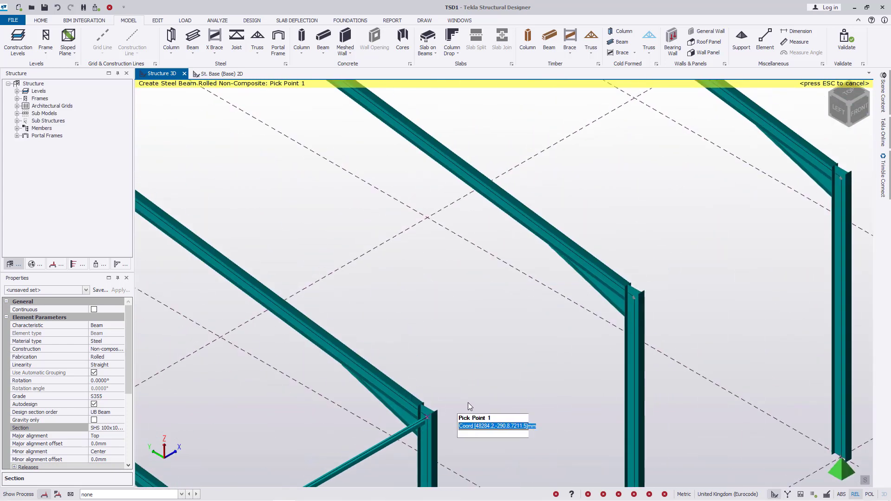
click(428, 420)
click(635, 298)
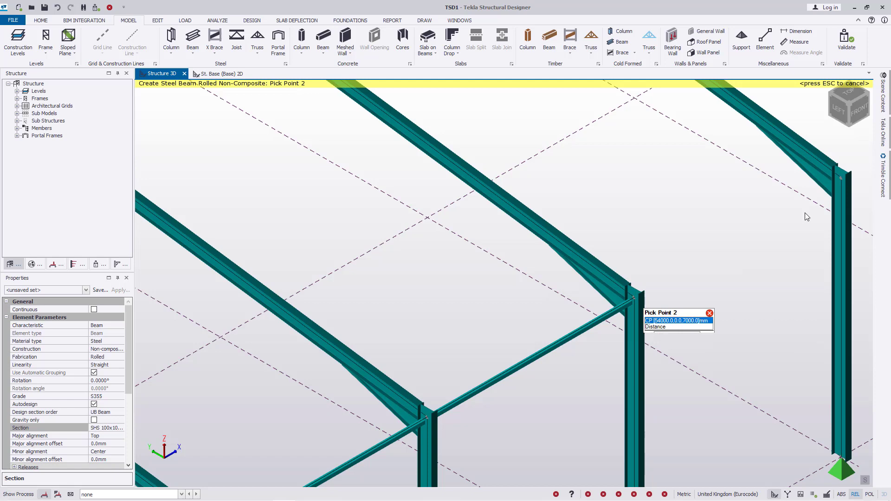
click(840, 179)
Place the last eaves beam on grid line 1 between the column tops at K and L, then finish beam placement
scroll(530, 310, down, 2)
scroll(575, 320, down, 2)
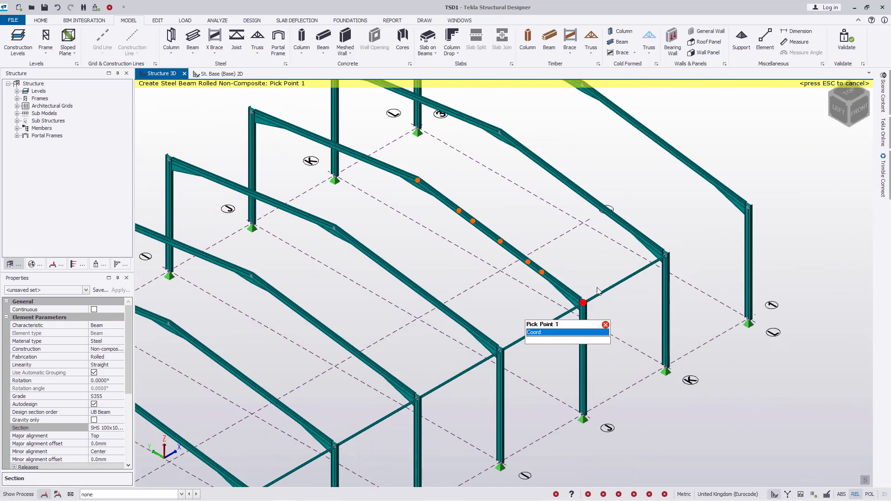
scroll(728, 221, up, 3)
scroll(500, 360, up, 3)
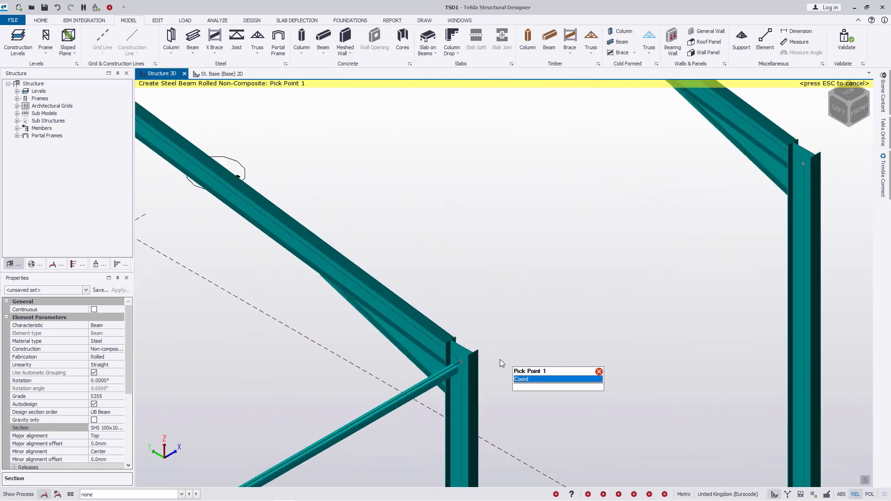
click(462, 365)
click(806, 166)
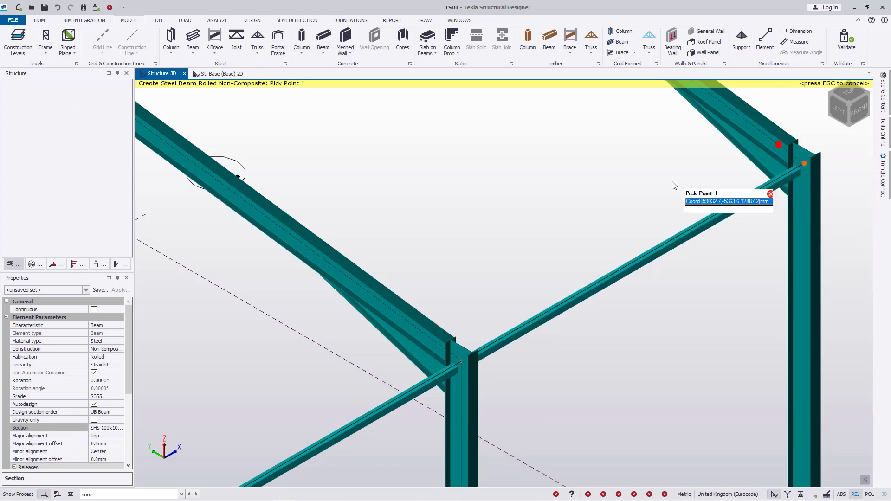
scroll(738, 195, down, 4)
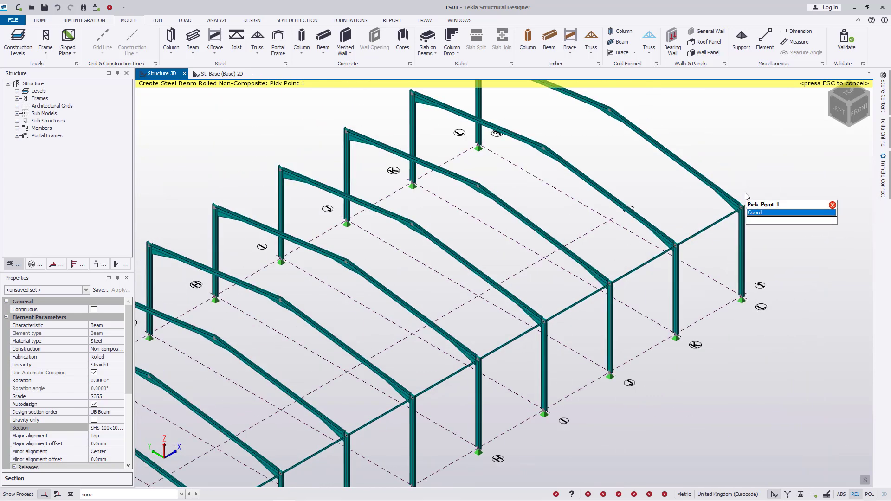
key(Escape)
scroll(692, 189, down, 5)
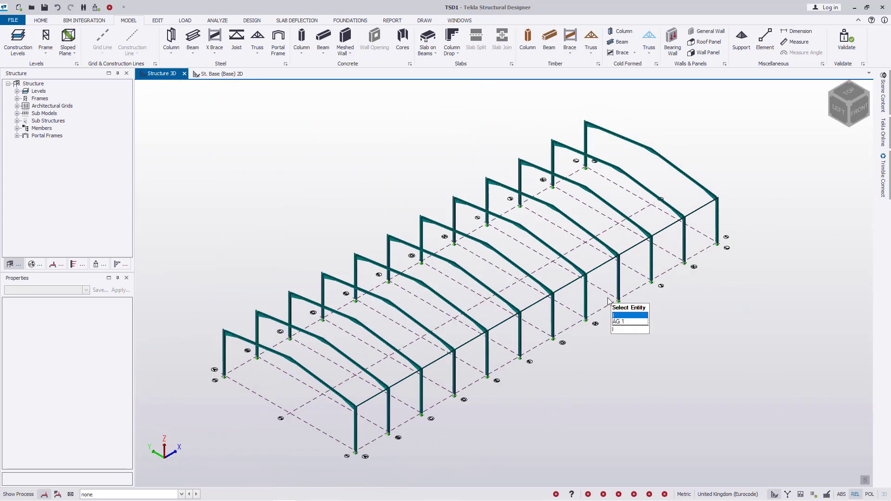
Start a steel X brace and make it tension only
scroll(467, 392, up, 6)
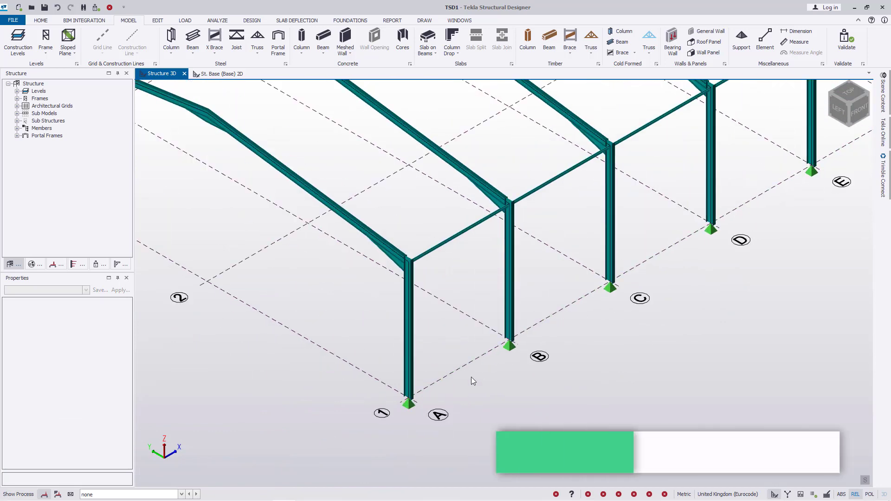
click(216, 55)
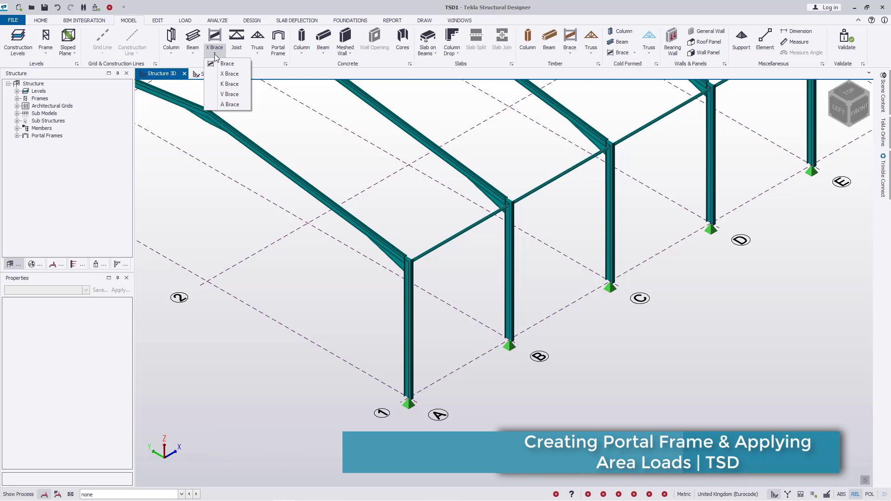
click(229, 73)
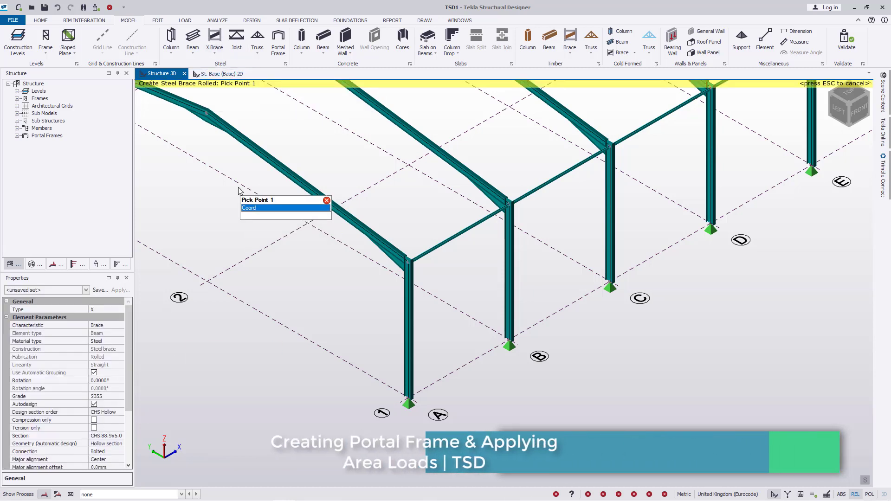
click(94, 428)
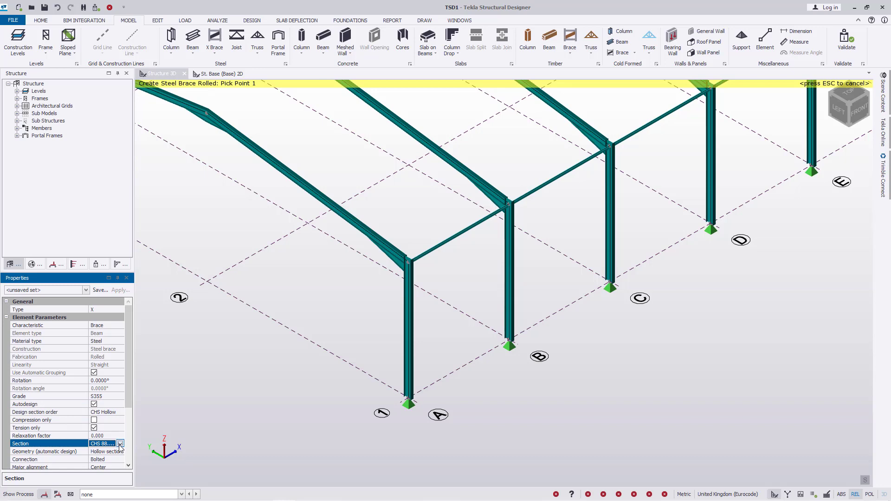
Set the X brace's section to a UK equal angle, RSA 80x80x6
click(120, 444)
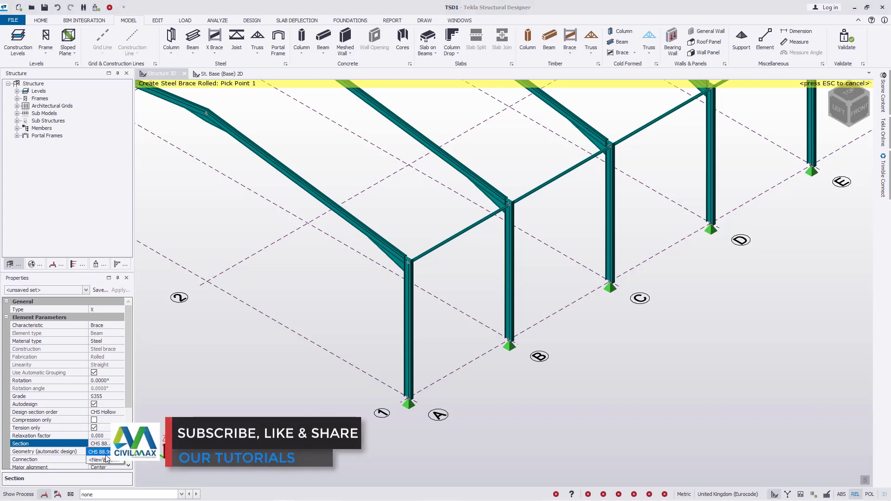
click(99, 463)
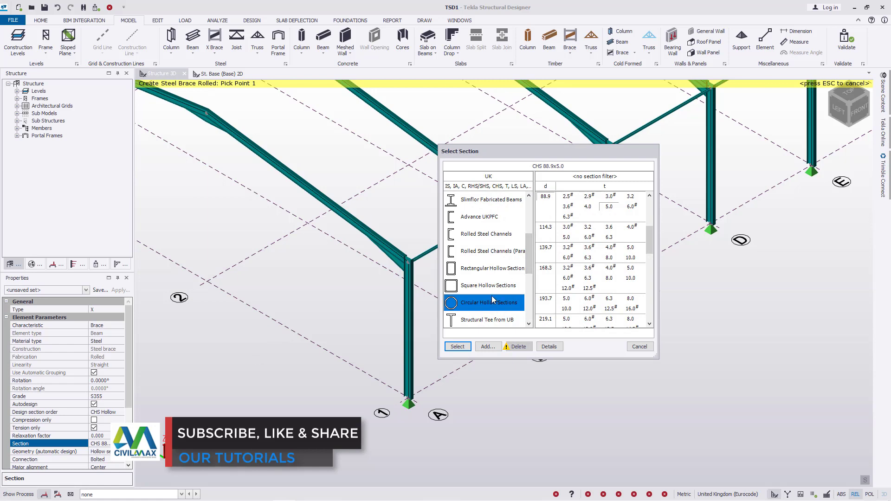
scroll(493, 299, down, 3)
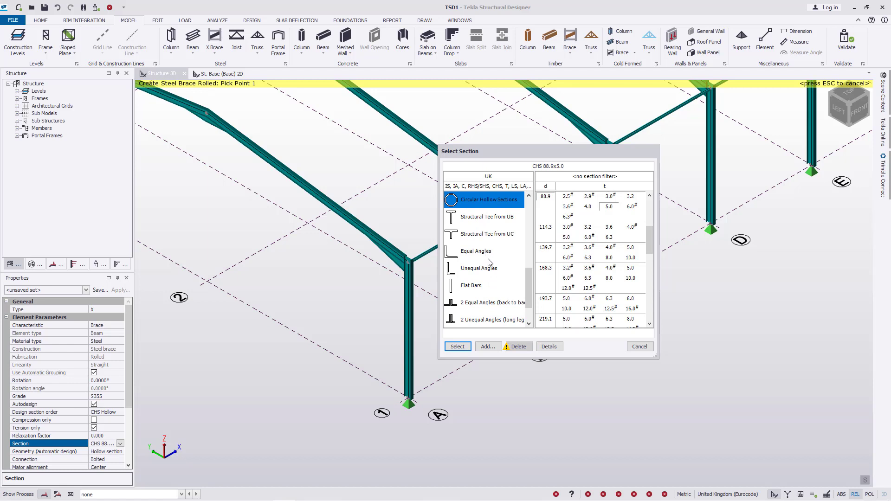
click(481, 258)
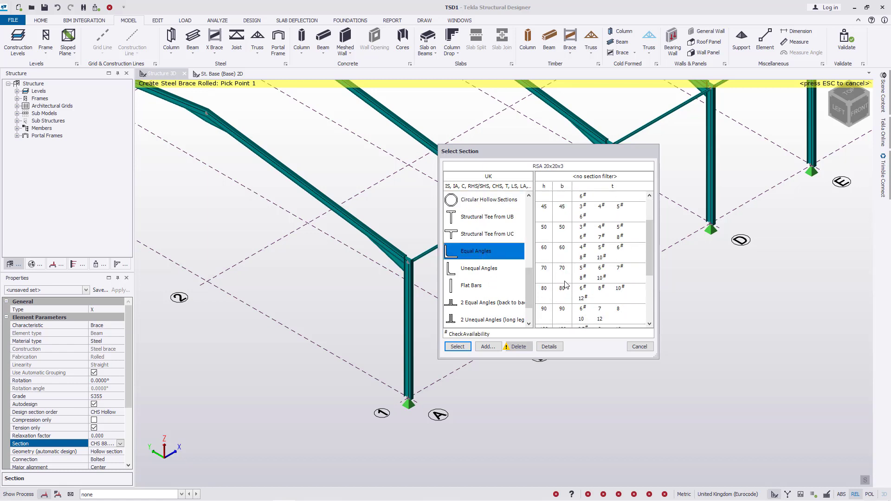
click(582, 288)
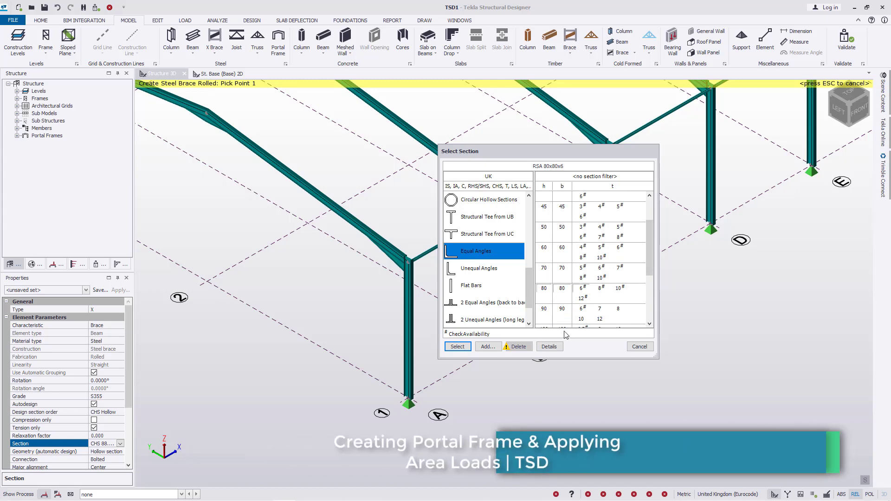
click(457, 347)
Place the X brace on grid line 1 between columns A and B, spanning from the column bases to the column tops
scroll(415, 402, up, 5)
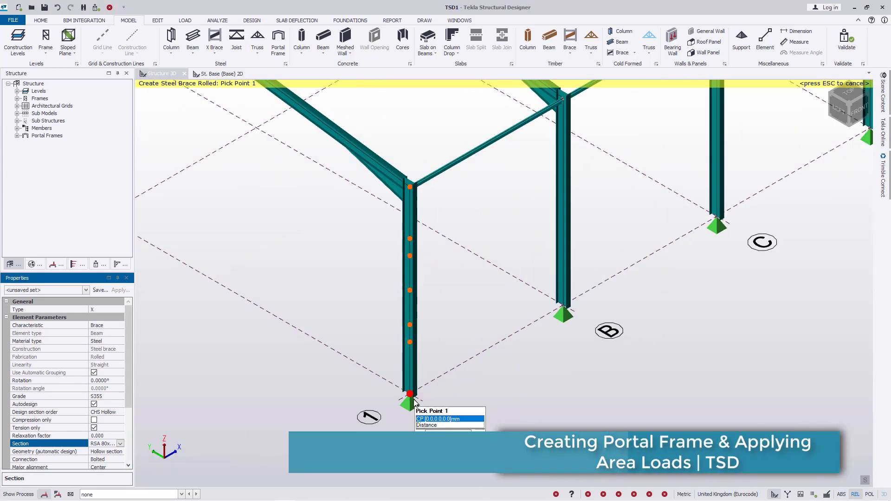
scroll(415, 401, up, 2)
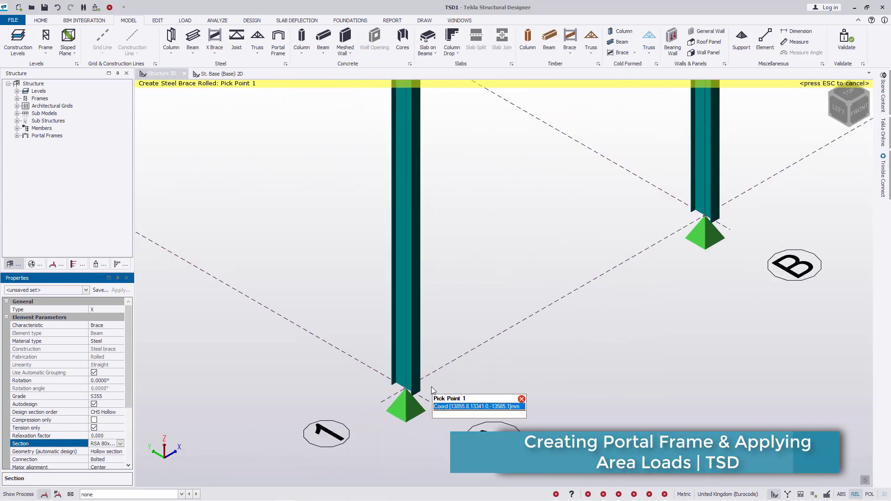
click(405, 388)
click(705, 216)
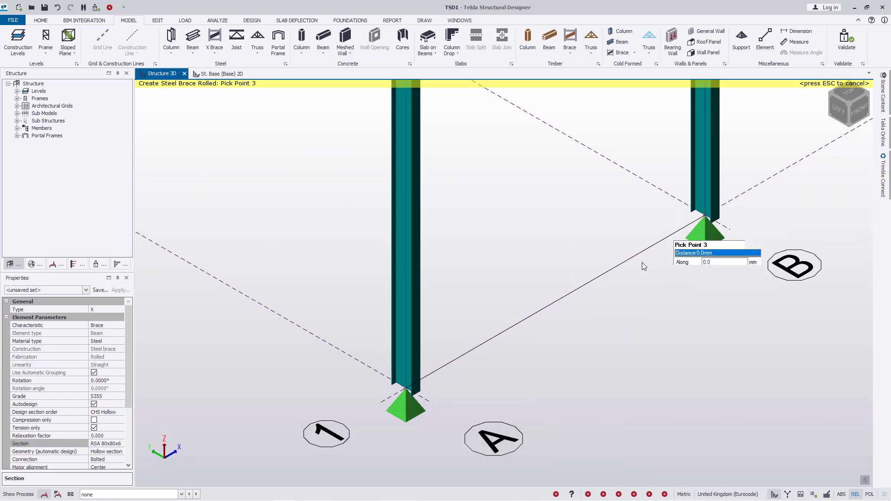
scroll(539, 386, down, 4)
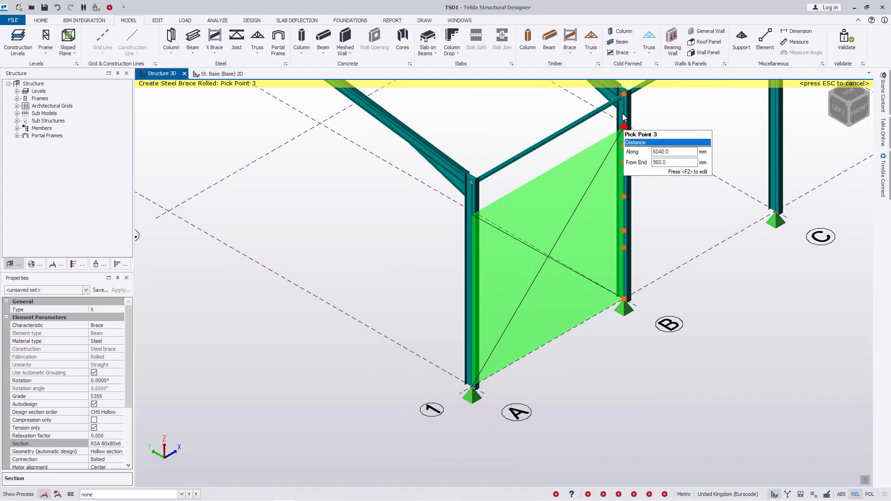
scroll(623, 93, up, 3)
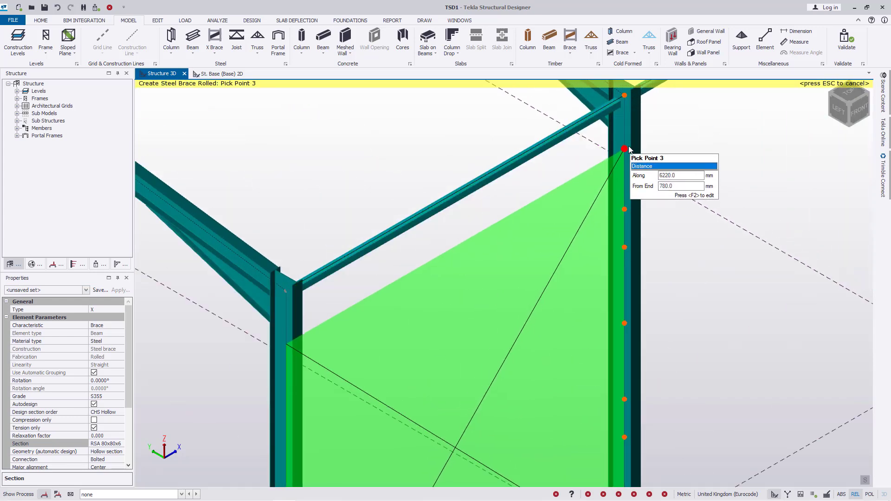
scroll(624, 105, down, 2)
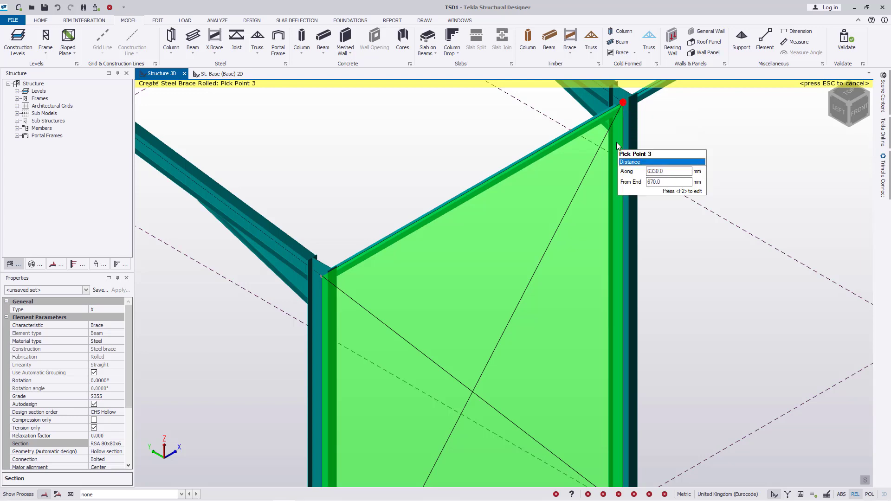
scroll(623, 105, down, 3)
scroll(443, 469, up, 3)
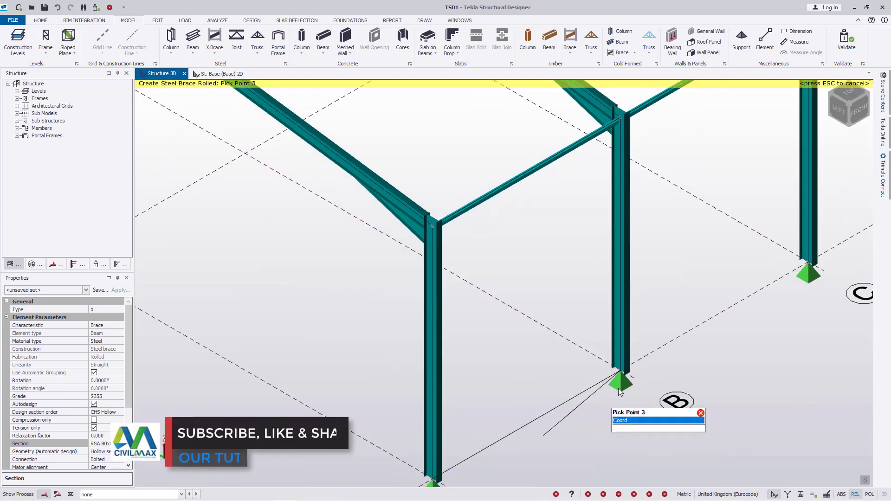
click(620, 374)
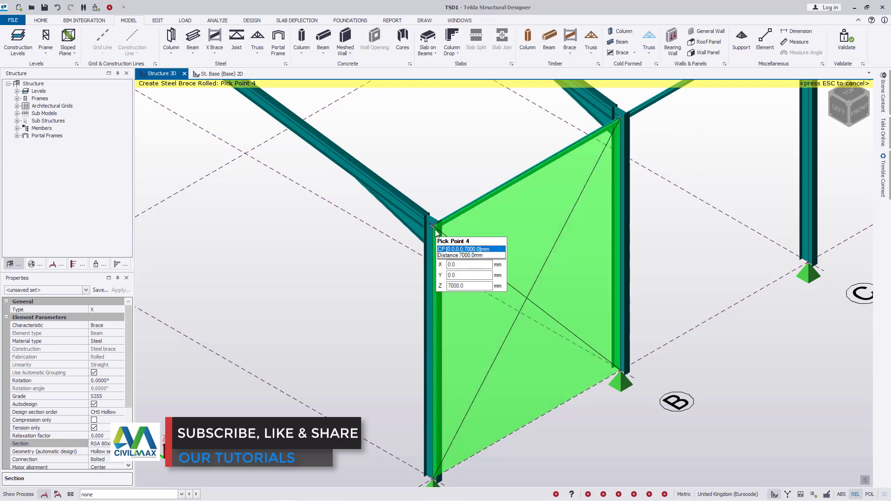
click(432, 227)
scroll(430, 247, down, 1)
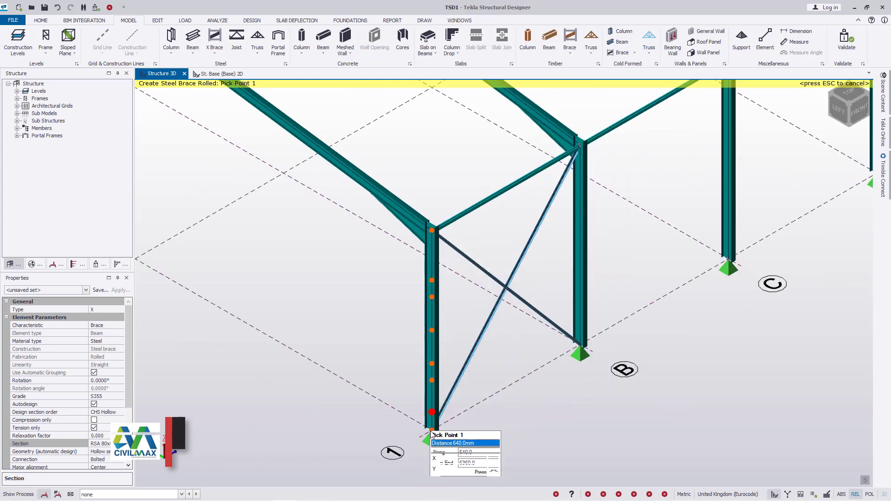
scroll(428, 430, up, 3)
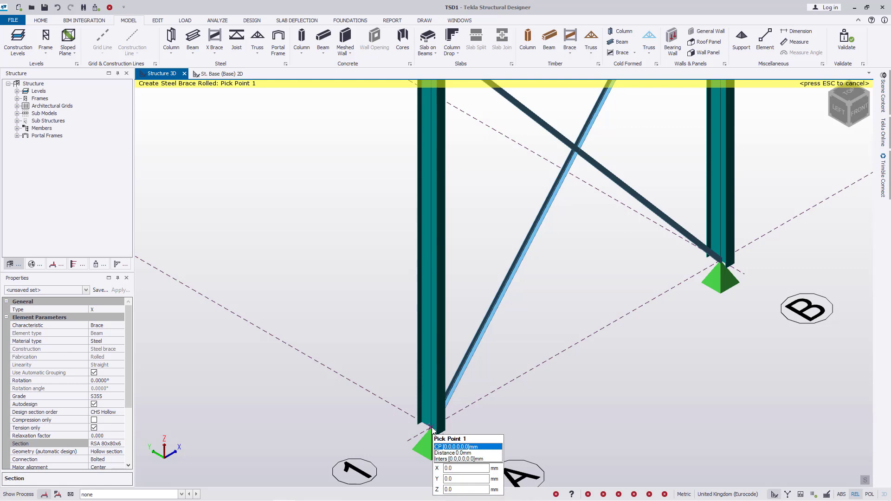
click(431, 430)
scroll(422, 399, down, 3)
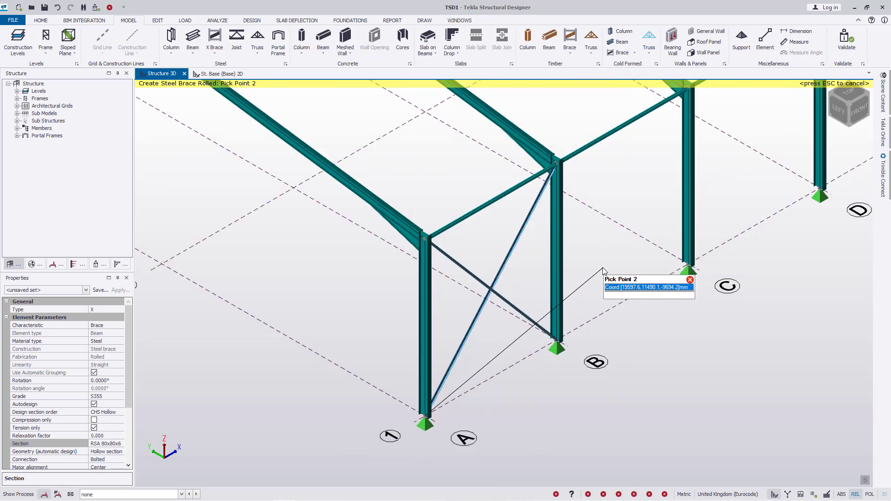
key(Escape)
Start copying the X brace pair between A and B on grid line 1, using the base of column A1 as reference node
scroll(385, 380, down, 2)
scroll(471, 328, up, 3)
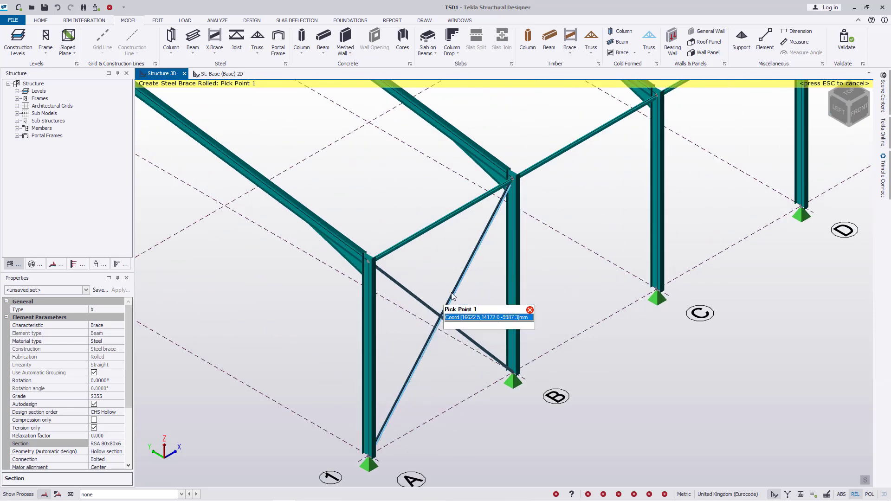
key(Escape)
click(464, 280)
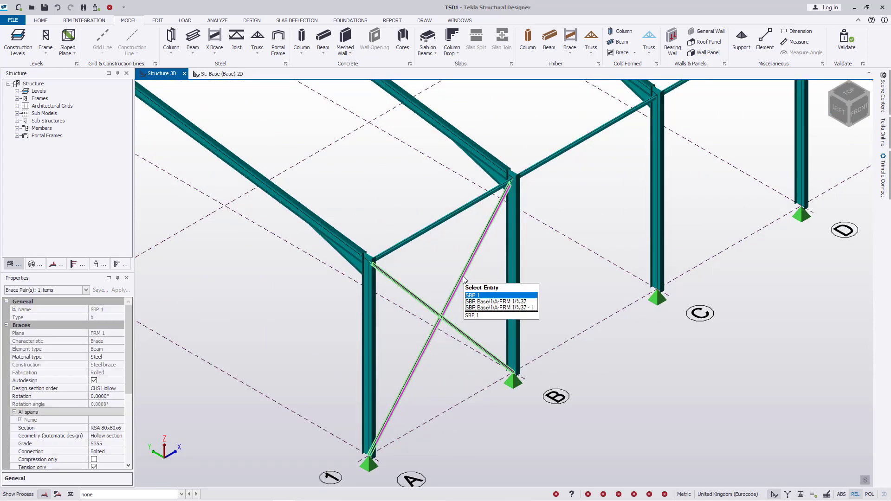
click(472, 295)
right_click(512, 300)
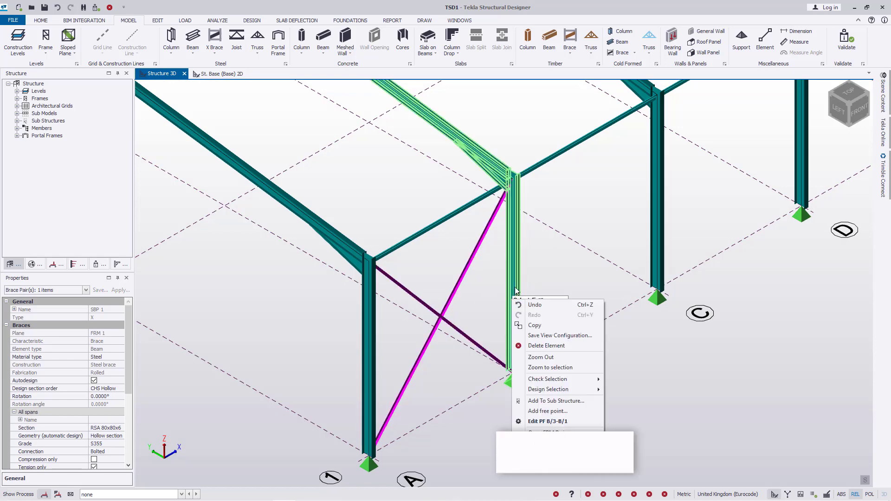
click(538, 325)
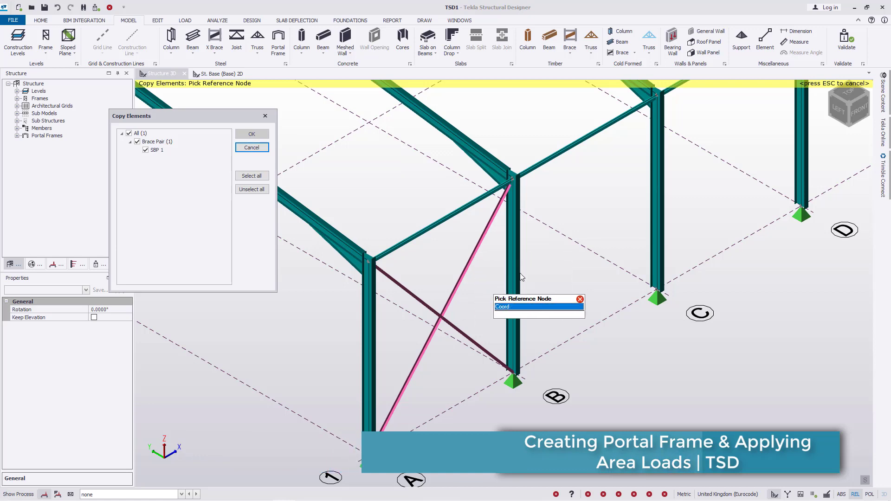
scroll(453, 378, down, 2)
scroll(404, 412, up, 3)
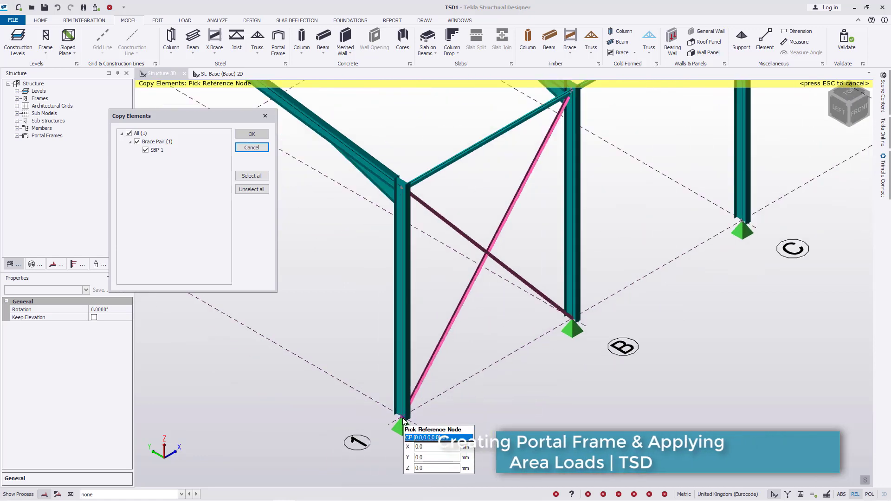
click(403, 420)
Place a copy of the wall X brace at the base of column K on grid line 1, bracing the bay between K and L
scroll(353, 400, down, 1)
scroll(353, 400, down, 5)
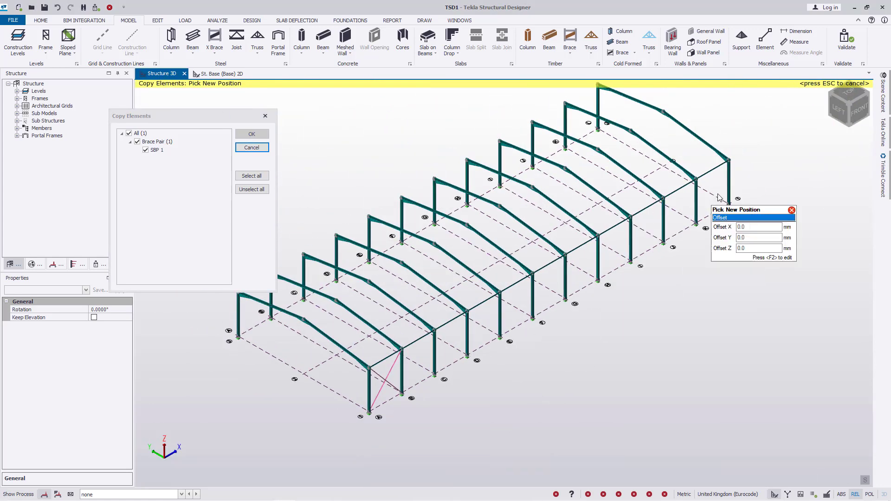
scroll(683, 243, up, 4)
scroll(663, 264, up, 5)
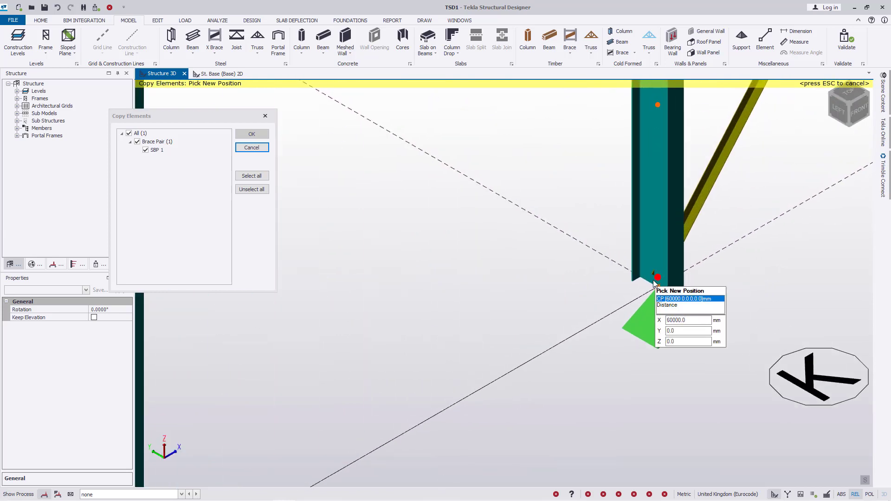
scroll(660, 286, down, 8)
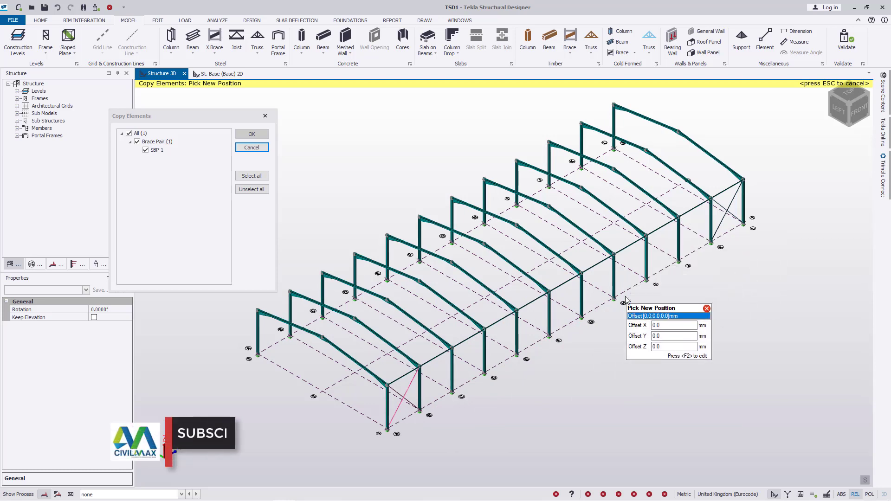
Place another copy of the wall X brace at the base of column F, bracing the bay between F and G, and finish copying
scroll(568, 328, up, 10)
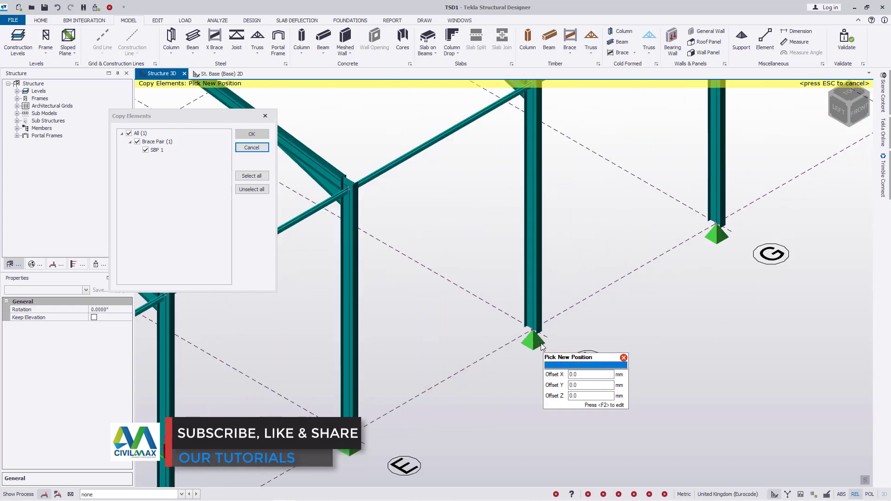
scroll(529, 320, up, 3)
scroll(523, 309, down, 15)
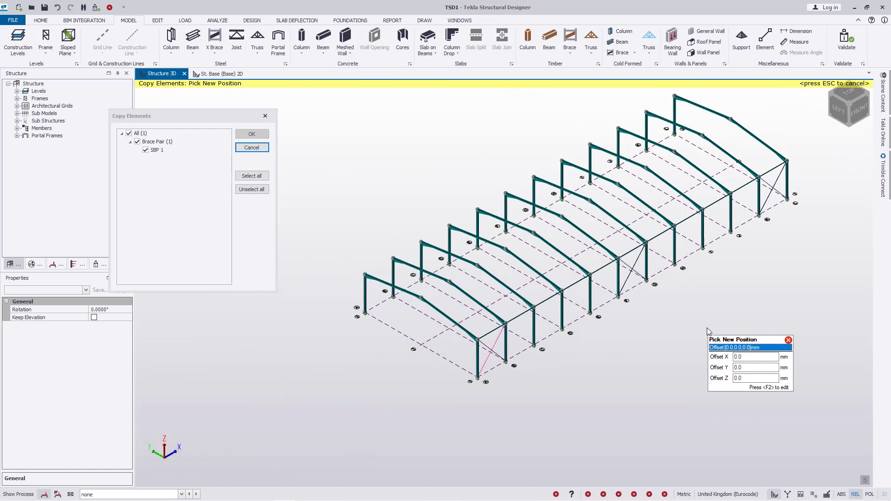
click(265, 115)
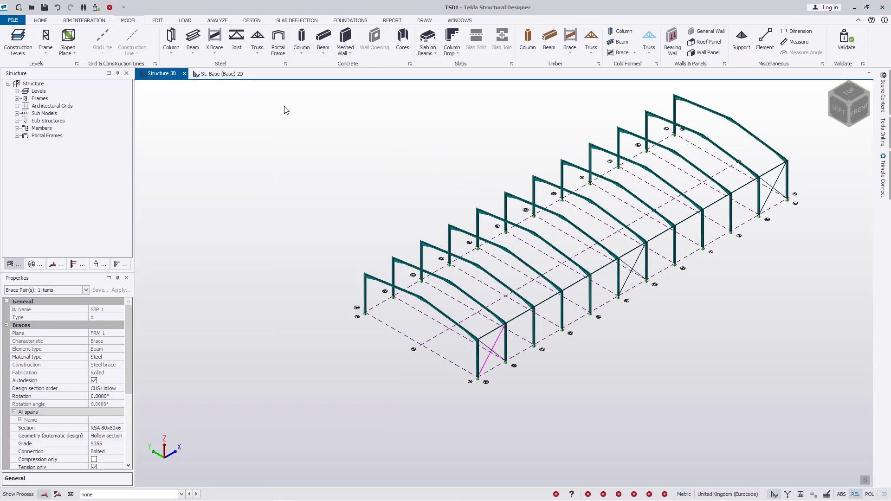
Create a steel X brace in the roof between frames A and B, from the grid line 1 eaves to 5400 mm along the rafters
click(215, 54)
click(228, 75)
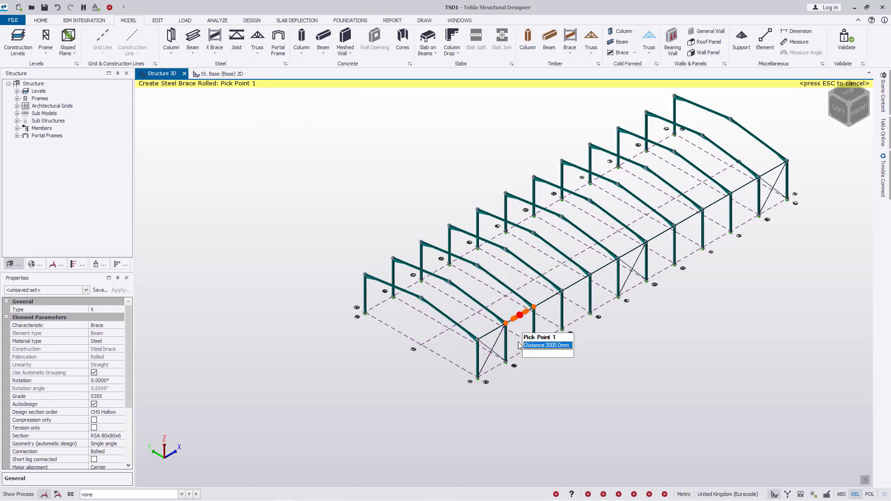
scroll(425, 321, up, 10)
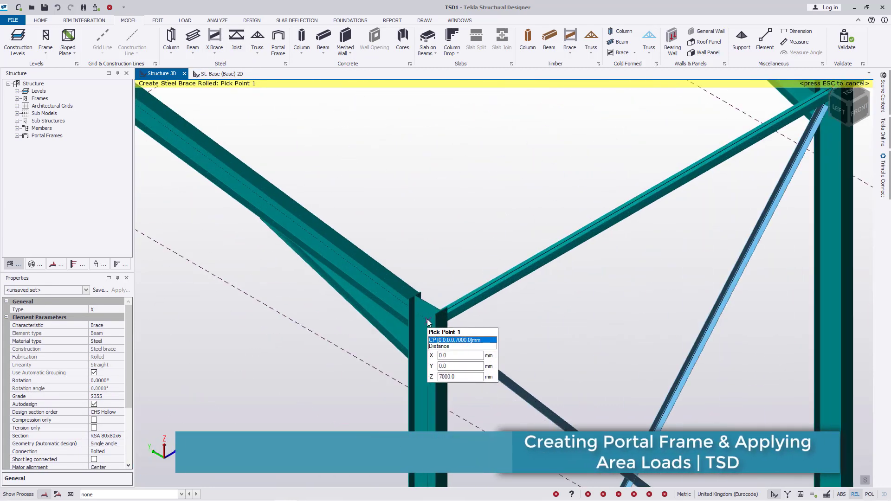
click(424, 321)
scroll(432, 352, down, 5)
scroll(674, 215, up, 2)
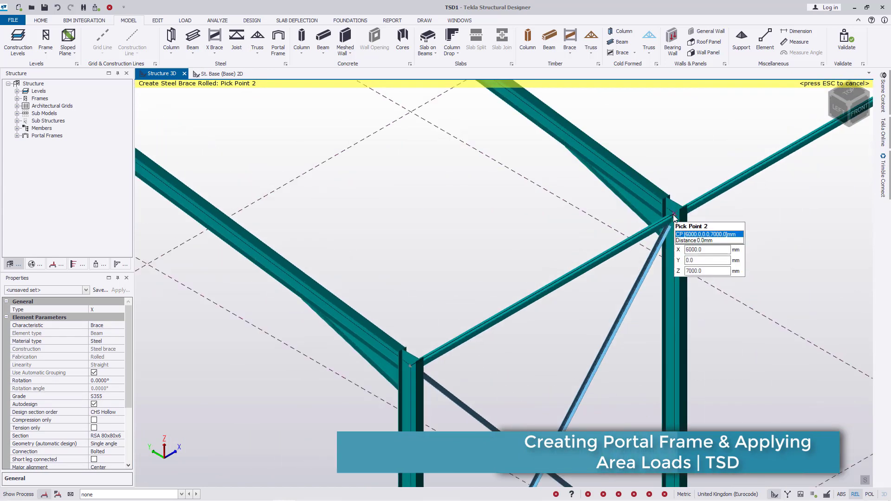
click(674, 215)
scroll(674, 215, down, 4)
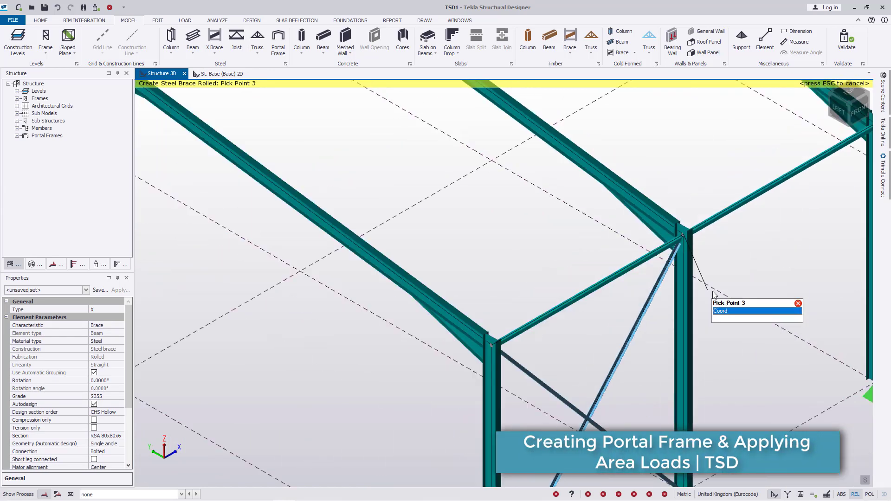
scroll(552, 150, down, 5)
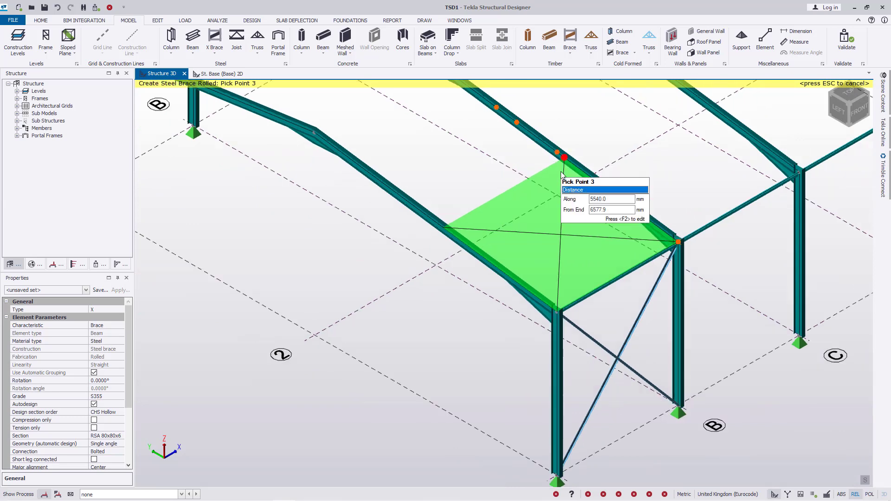
scroll(595, 227, up, 3)
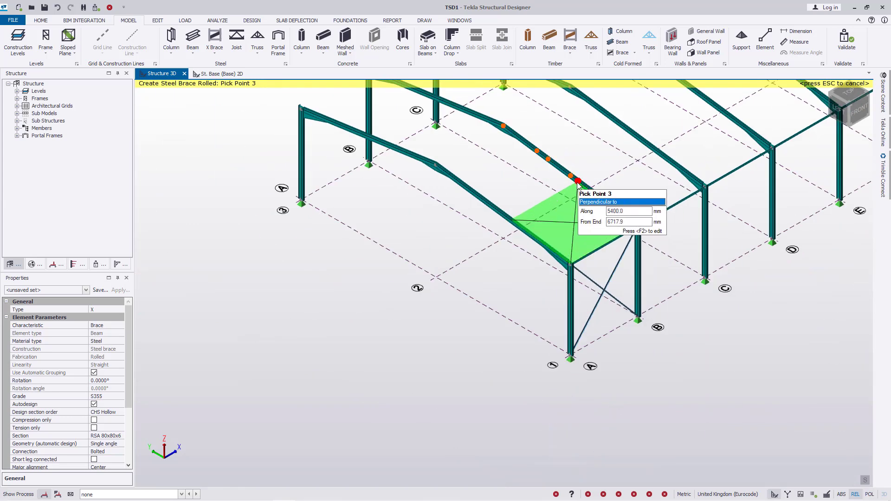
click(578, 182)
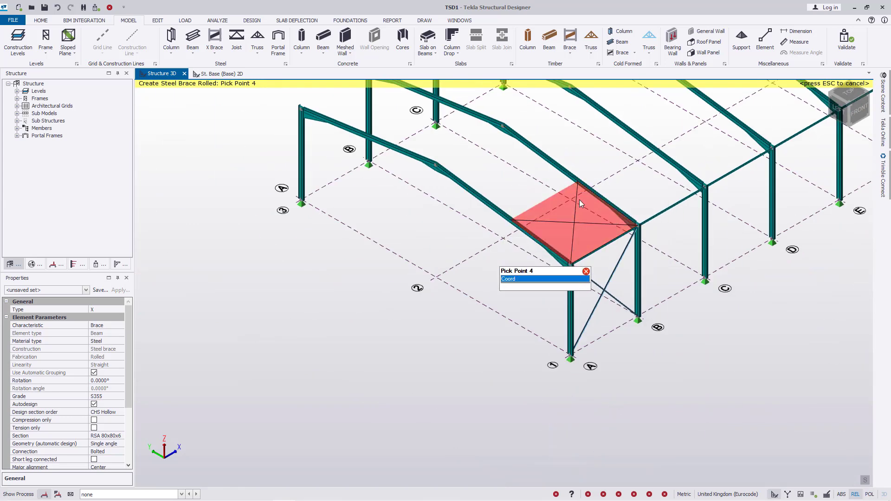
click(578, 181)
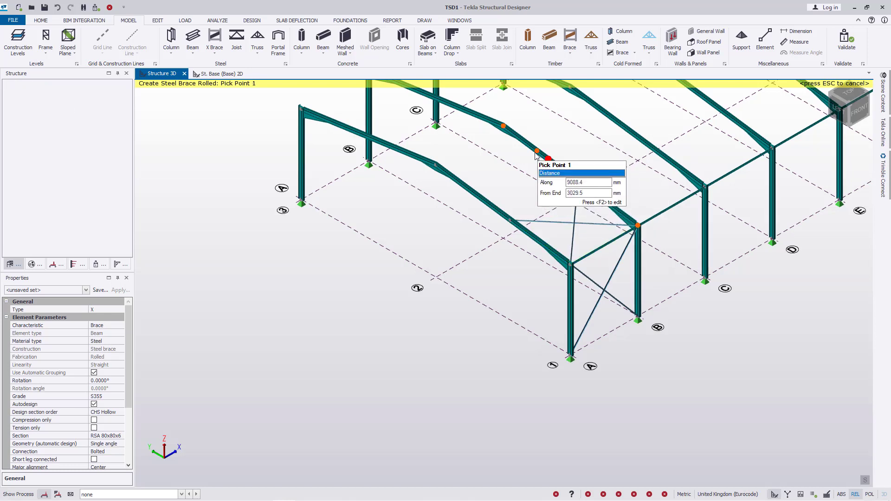
Add a second roof X brace between frames A and B, from 10100 mm along the rafters to the 5400 mm brace points, and finish bracing
click(515, 135)
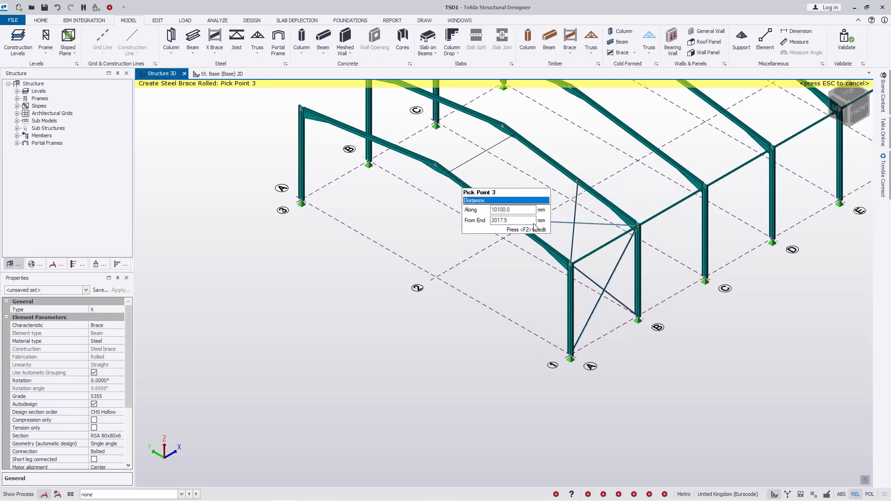
click(448, 174)
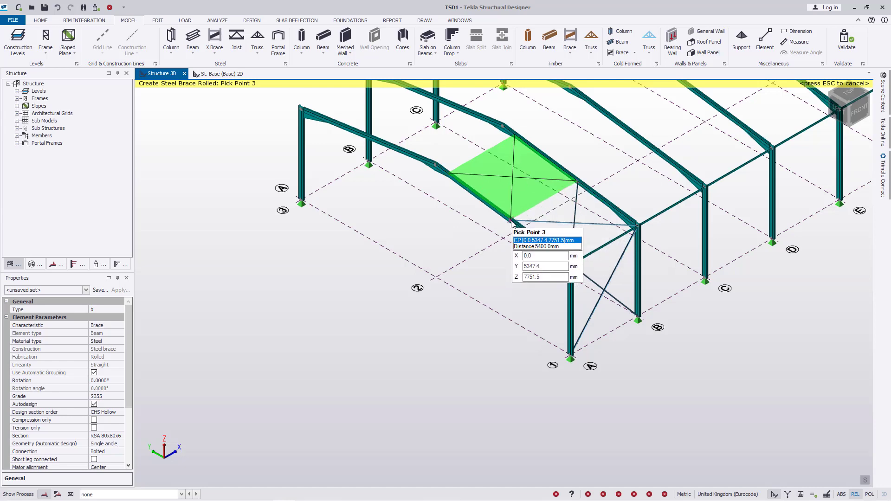
scroll(650, 167, up, 2)
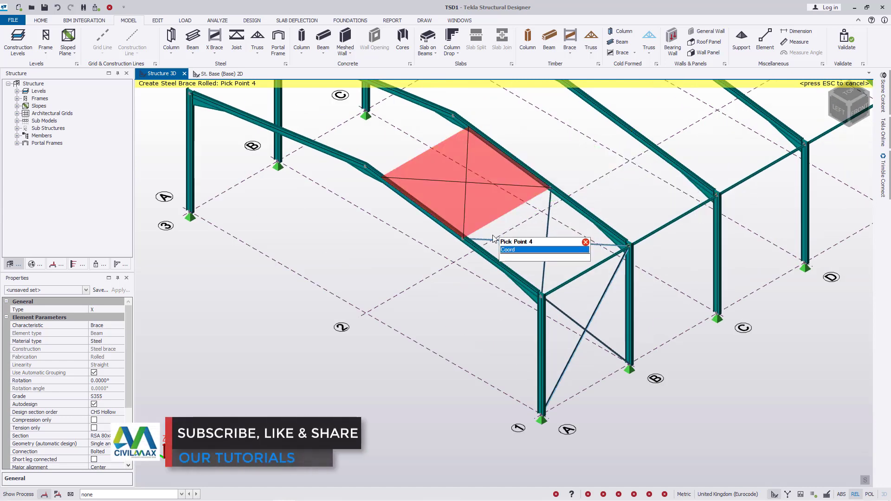
scroll(465, 240, up, 3)
scroll(464, 240, up, 2)
scroll(473, 221, up, 2)
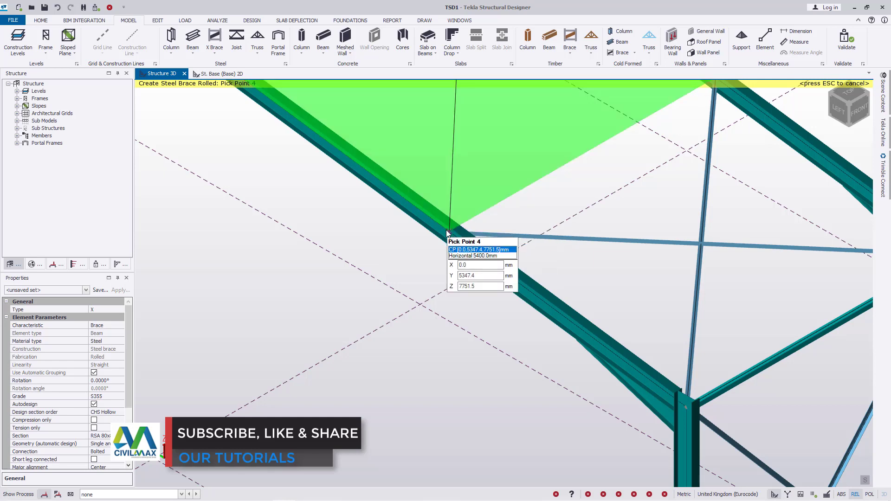
click(449, 234)
scroll(534, 260, down, 6)
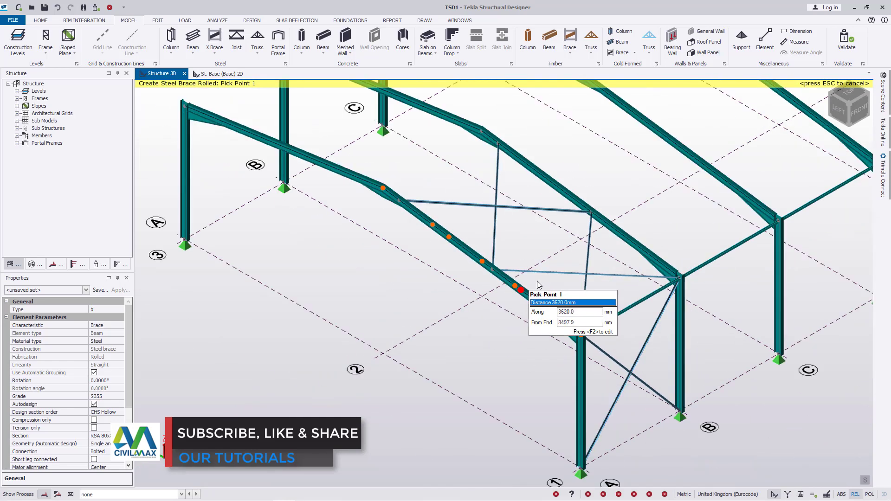
key(Escape)
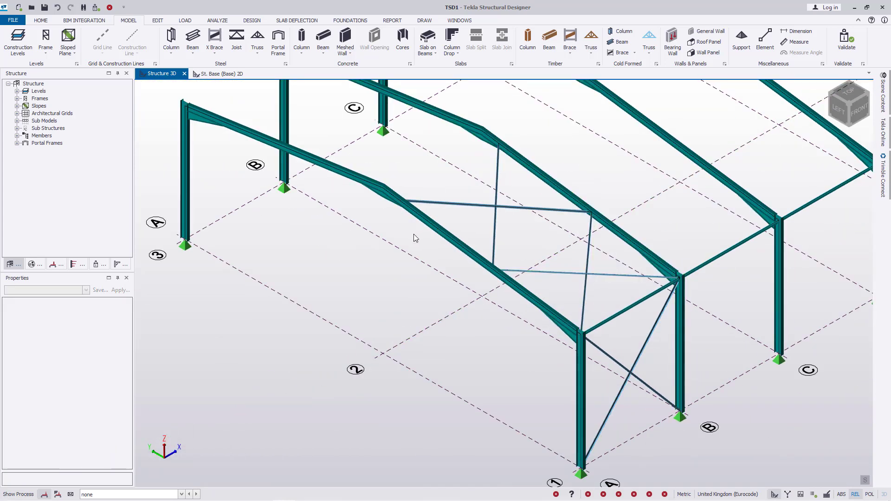
Start copying both roof X braces between frames A and B, using the base of column A1 as reference node
scroll(413, 234, down, 2)
scroll(483, 219, up, 3)
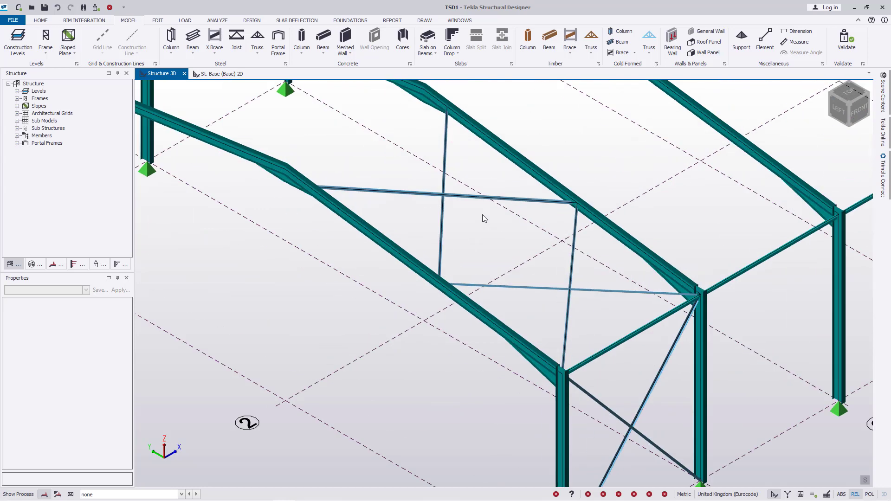
click(455, 203)
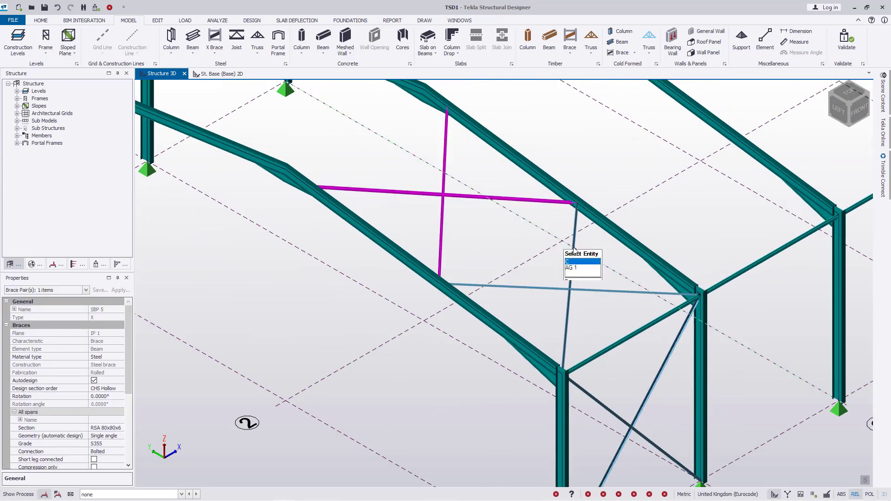
ctrl+click(596, 297)
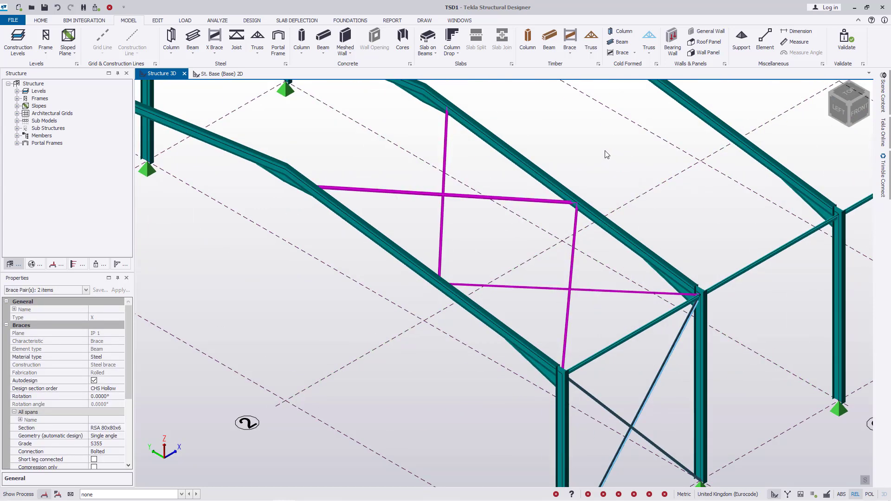
right_click(631, 183)
click(649, 207)
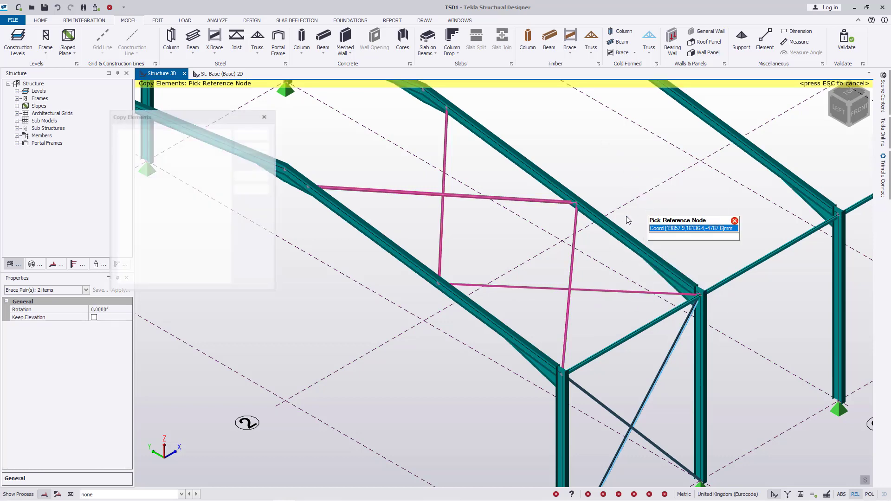
scroll(527, 209, down, 3)
scroll(546, 407, up, 5)
scroll(547, 407, up, 2)
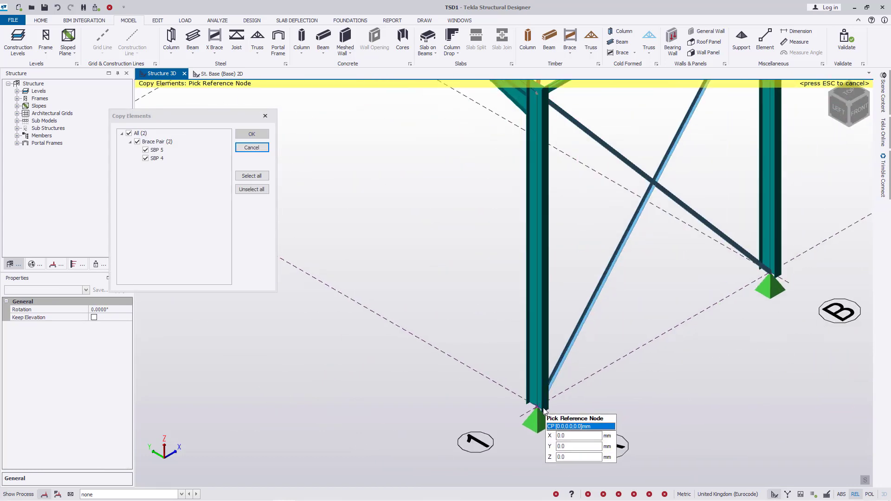
click(538, 408)
Place copies of the two roof X braces at the bases of columns F and K on grid line 1, bracing roof bays F–G and K–L
scroll(529, 404, down, 6)
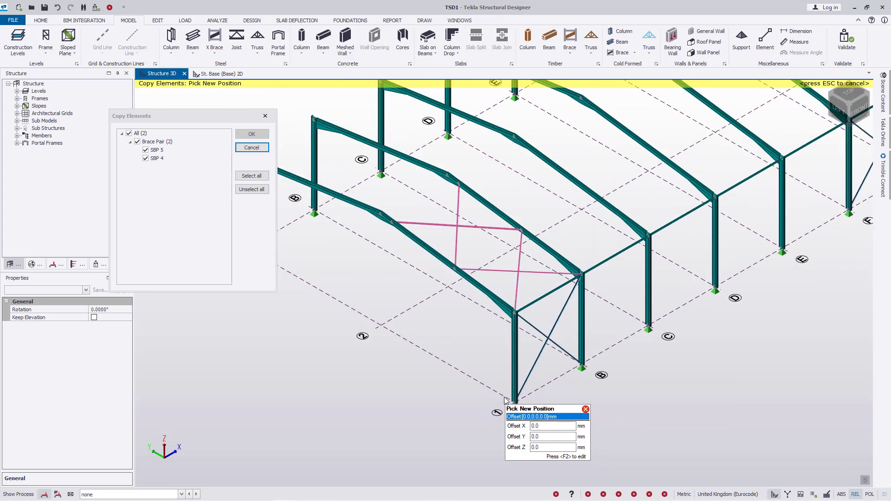
scroll(719, 297, up, 8)
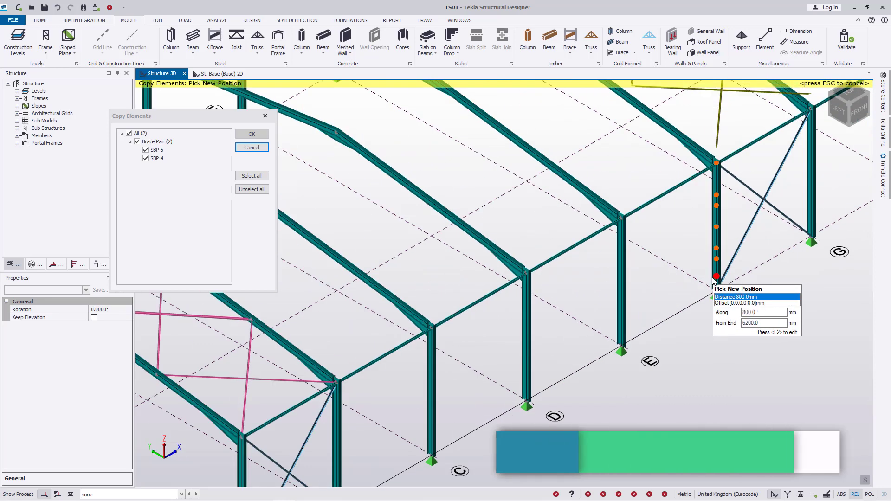
scroll(719, 307, down, 8)
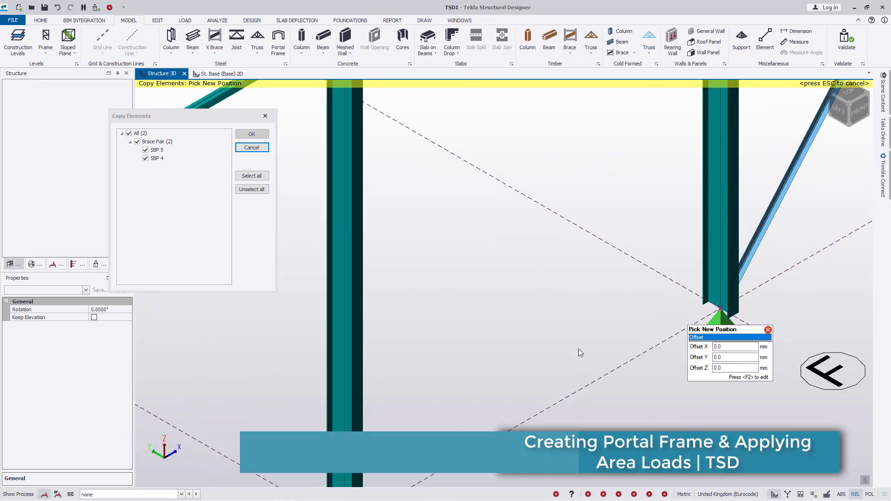
scroll(752, 275, up, 8)
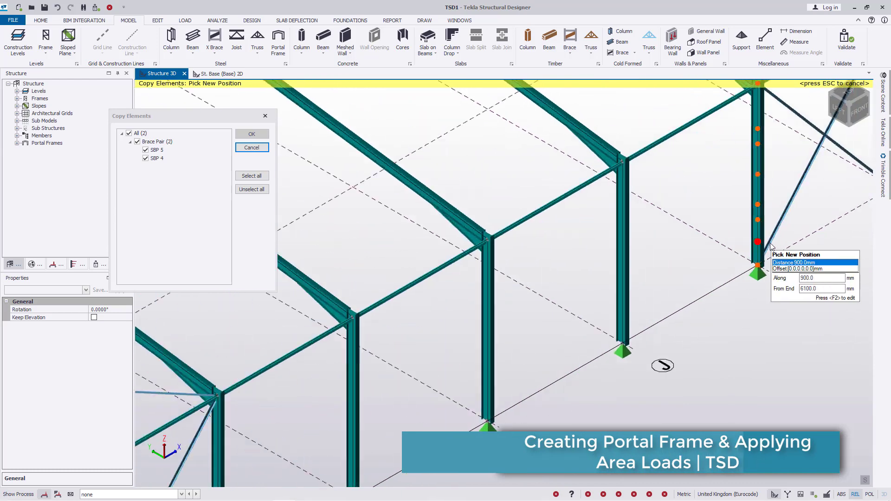
scroll(738, 274, down, 8)
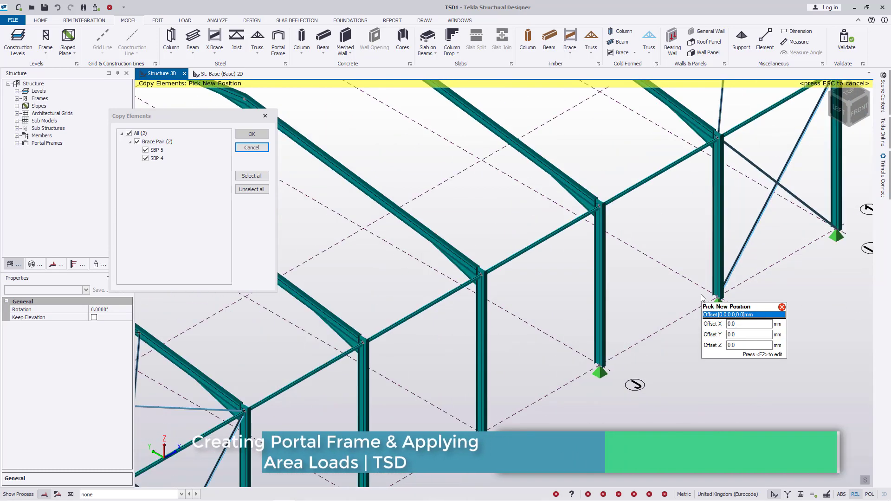
End the brace copying and select the wall X brace and both roof X braces between frames K and L
click(265, 116)
scroll(751, 276, up, 4)
scroll(748, 272, down, 2)
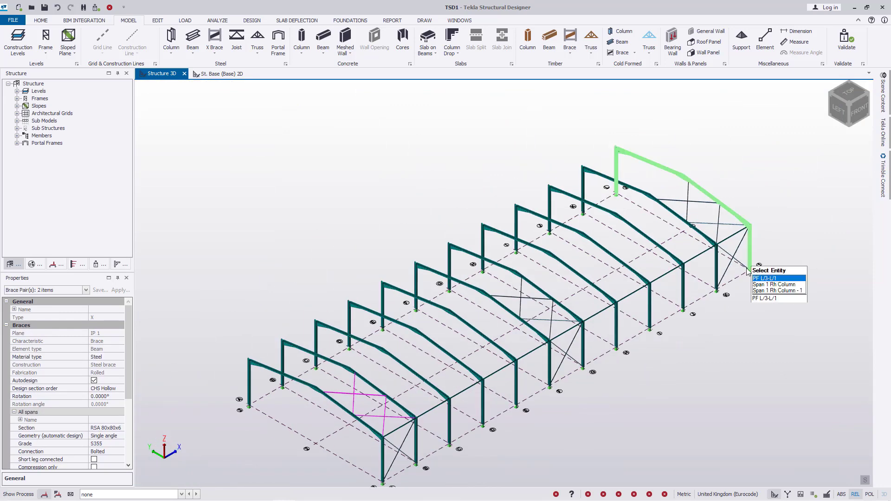
scroll(745, 260, up, 4)
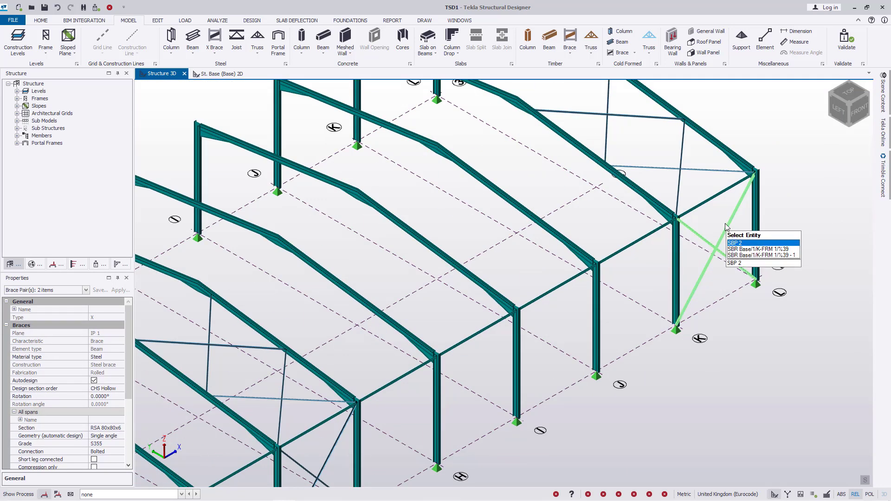
ctrl+click(698, 171)
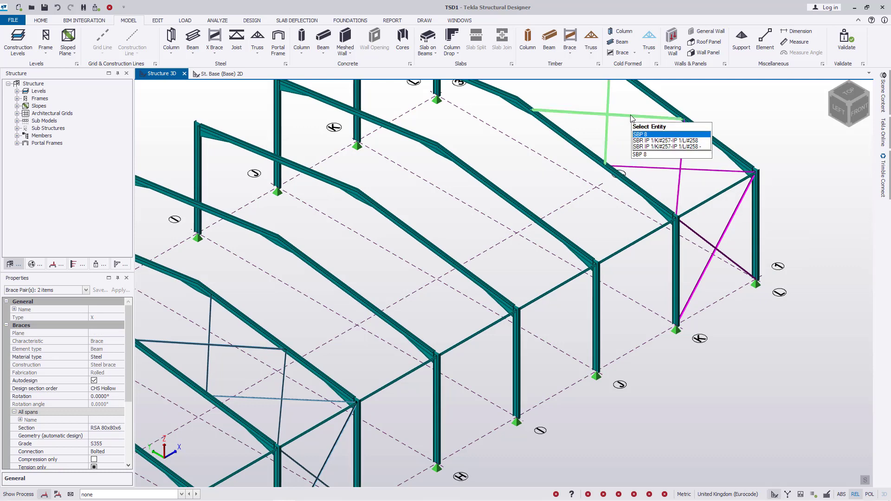
ctrl+click(632, 115)
Add the wall X brace and both roof X braces between frames F and G to the selection
scroll(743, 200, down, 3)
scroll(752, 218, down, 2)
scroll(594, 324, up, 4)
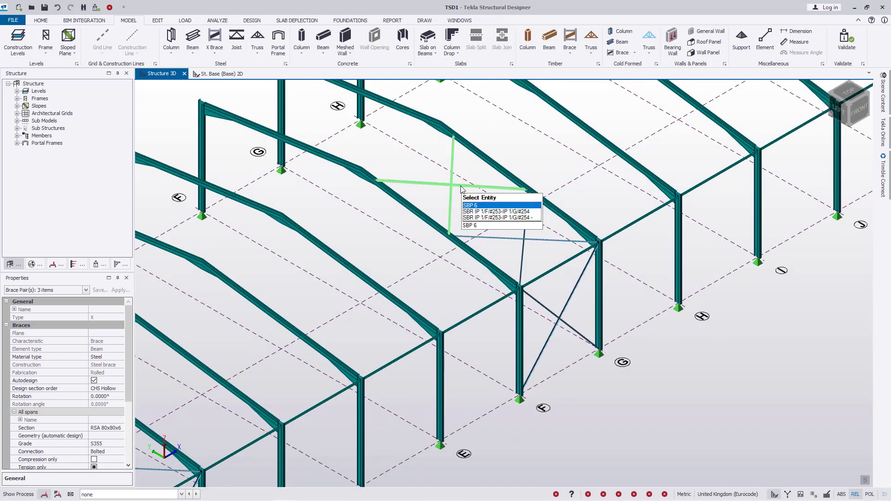
ctrl+click(462, 186)
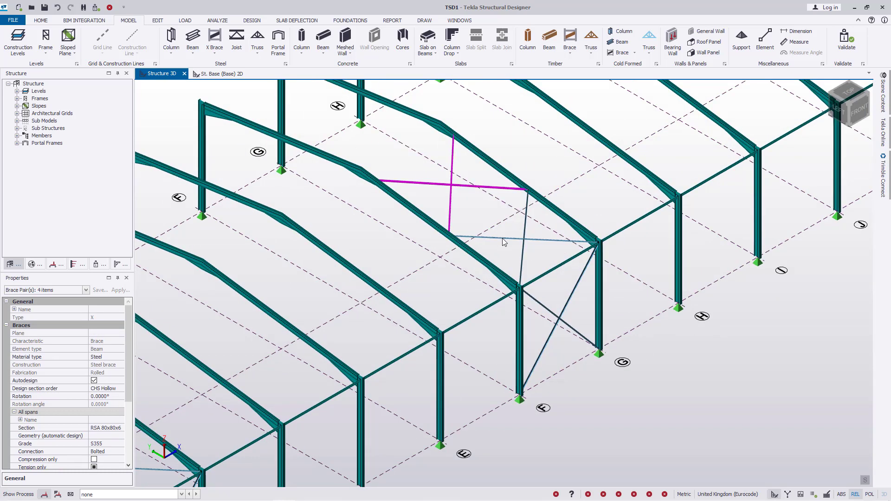
ctrl+click(568, 294)
Add the wall X brace and both roof X braces between frames A and B to the selection
scroll(650, 246, down, 5)
scroll(522, 327, up, 4)
scroll(517, 333, up, 3)
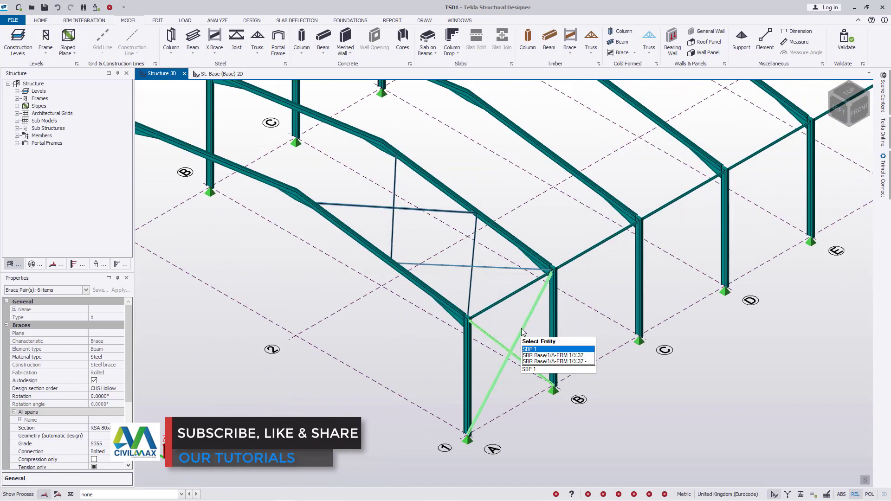
click(529, 350)
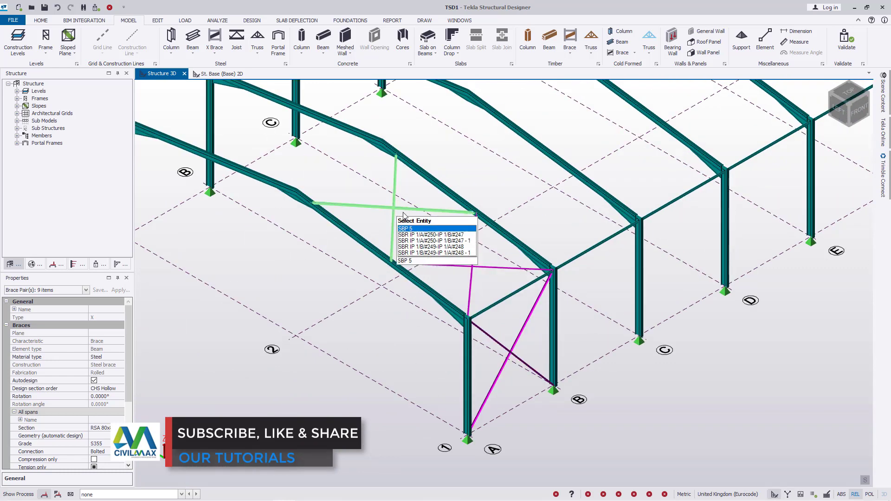
scroll(658, 341, down, 5)
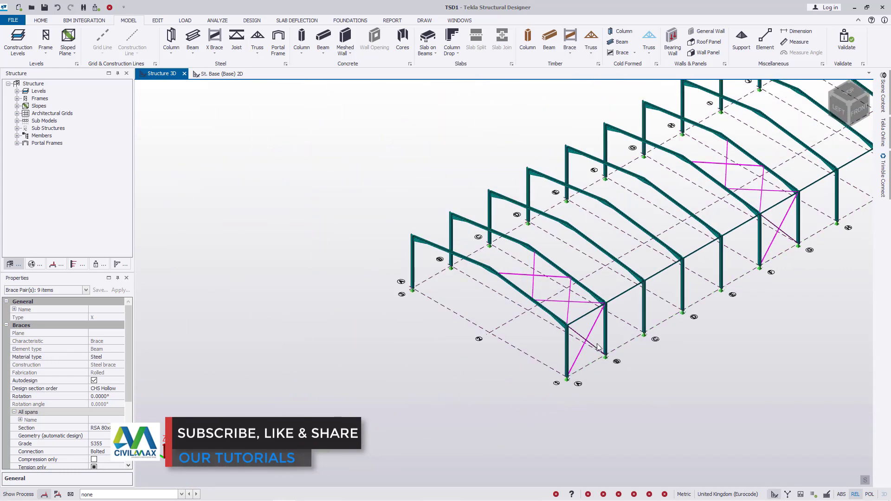
Start mirroring the nine selected X braces, using the base of column A1 as reference node
click(157, 21)
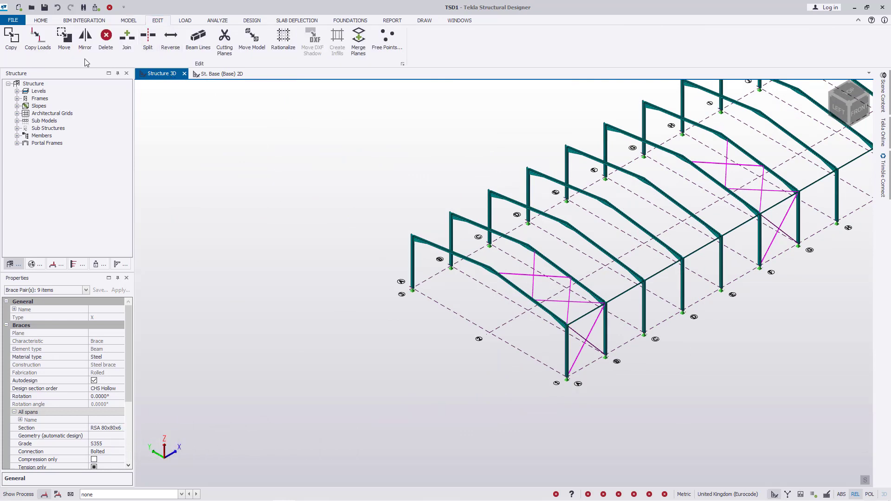
click(82, 42)
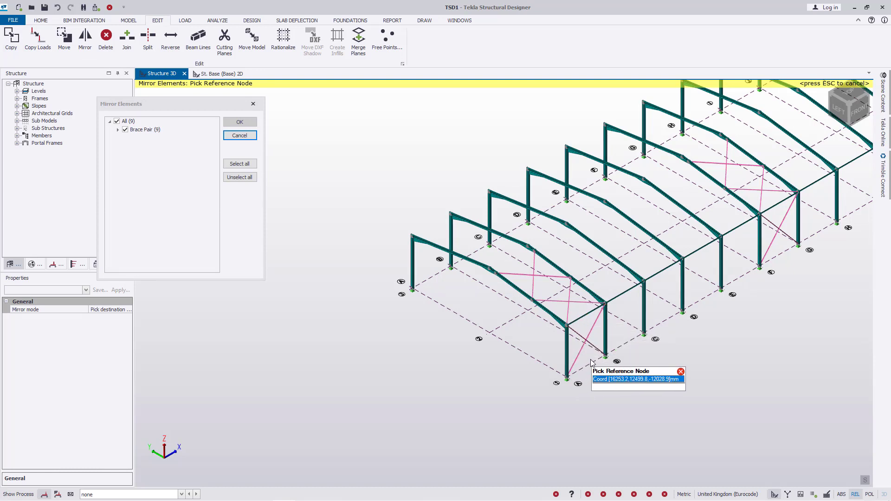
scroll(567, 378, up, 5)
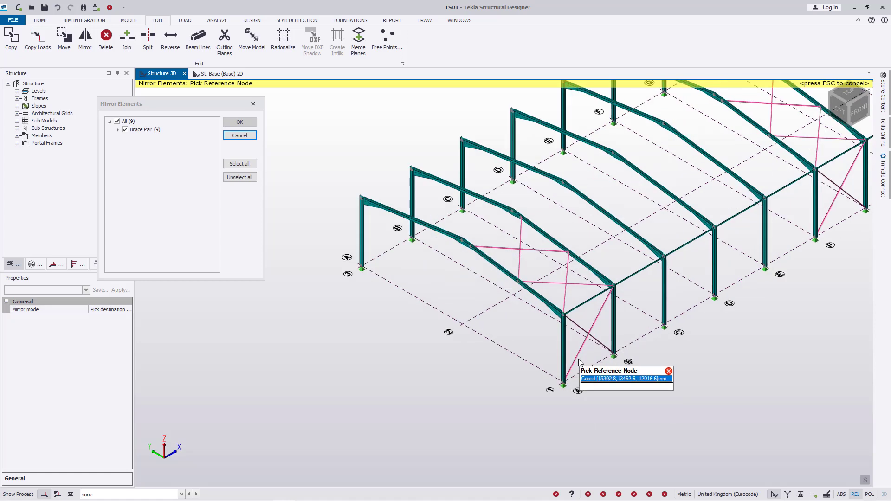
scroll(550, 403, up, 4)
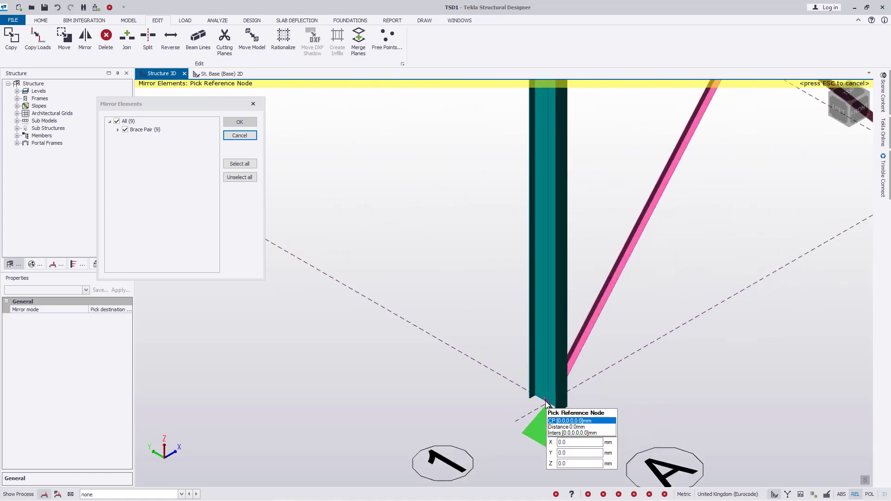
click(548, 404)
scroll(550, 406, down, 10)
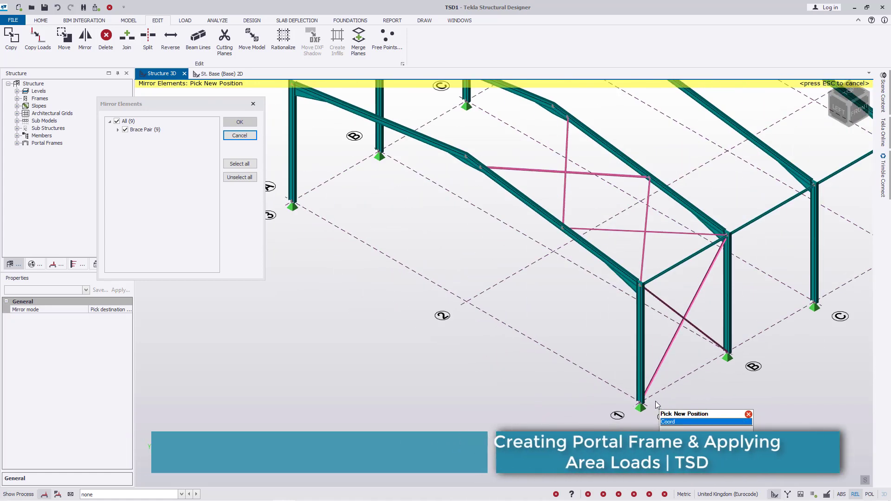
Mirror the braces to the grid line 3 side by picking the base of column A3, and clear the selection
scroll(393, 264, up, 10)
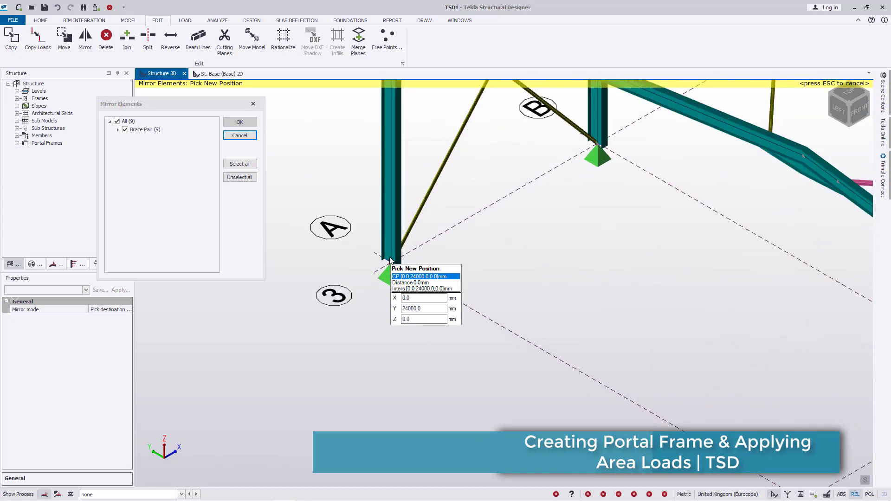
scroll(393, 274, down, 3)
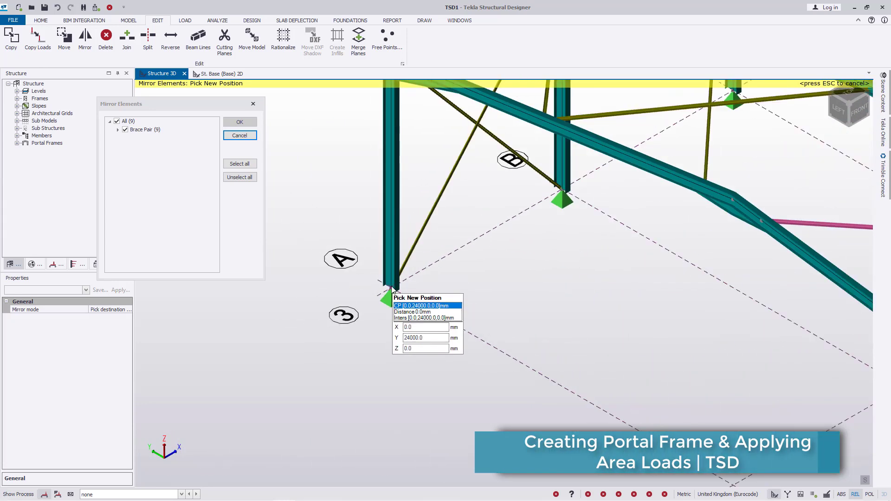
click(392, 288)
scroll(405, 369, down, 8)
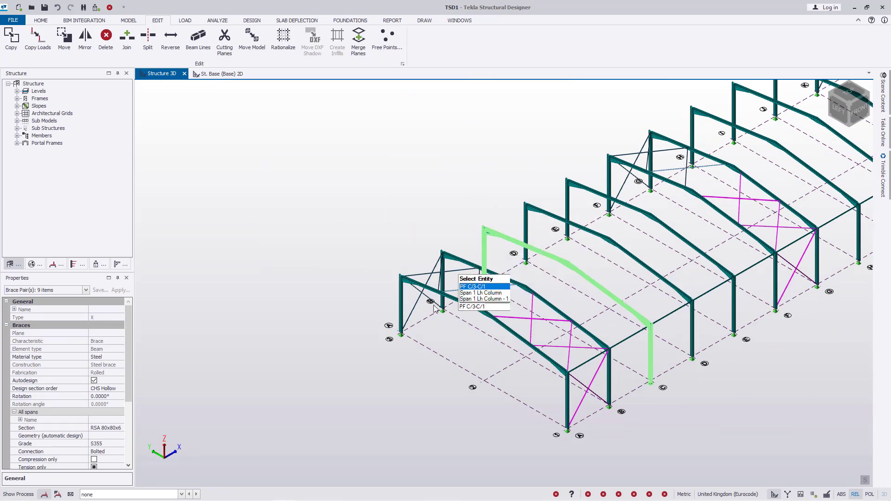
scroll(435, 309, down, 4)
key(Escape)
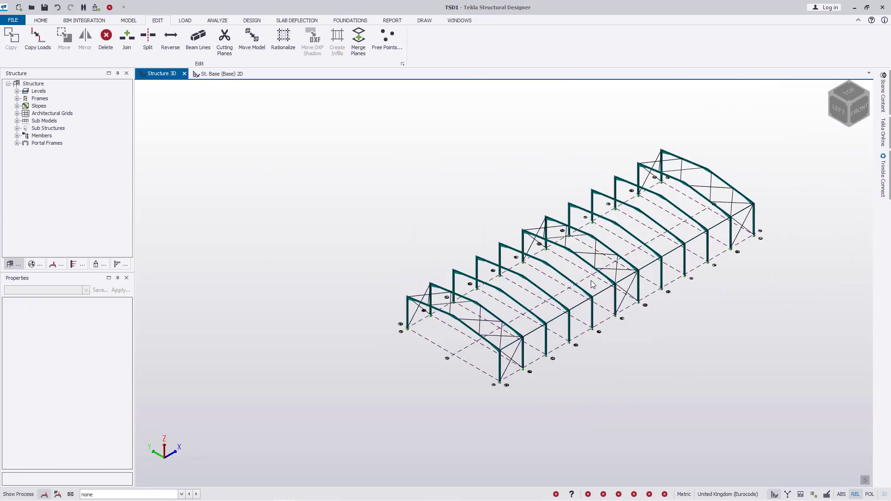
scroll(592, 320, up, 6)
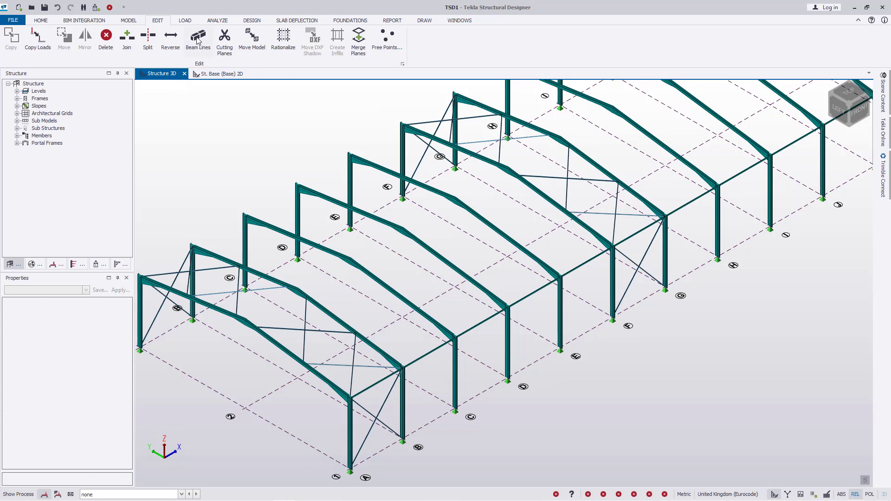
click(185, 21)
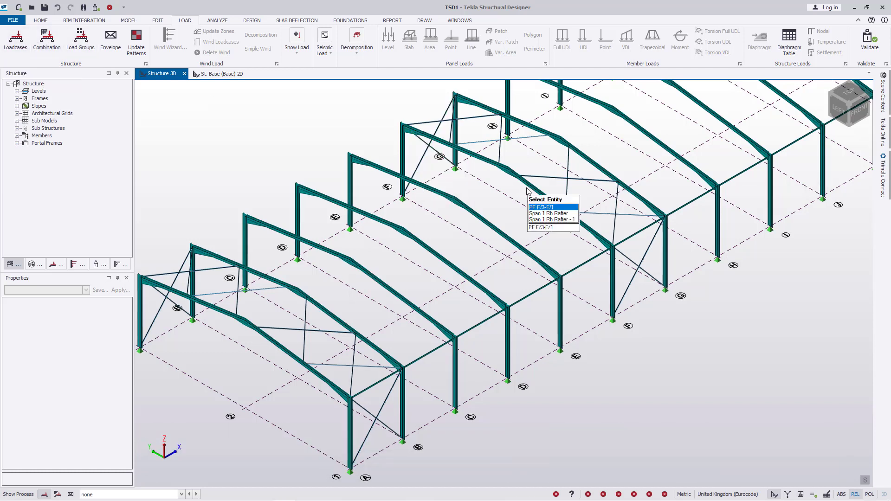
Start a roof panel with its first two corners at the grid line 1 eaves of frames A and L
click(131, 21)
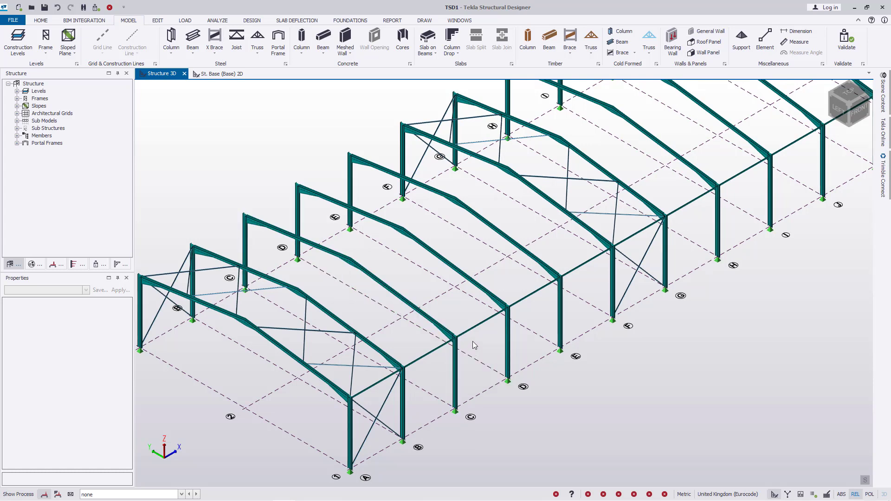
click(706, 42)
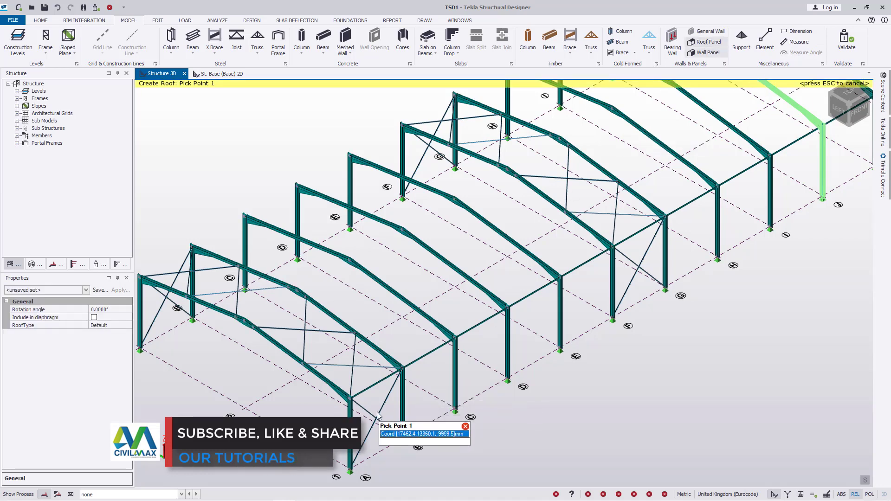
scroll(379, 414, up, 10)
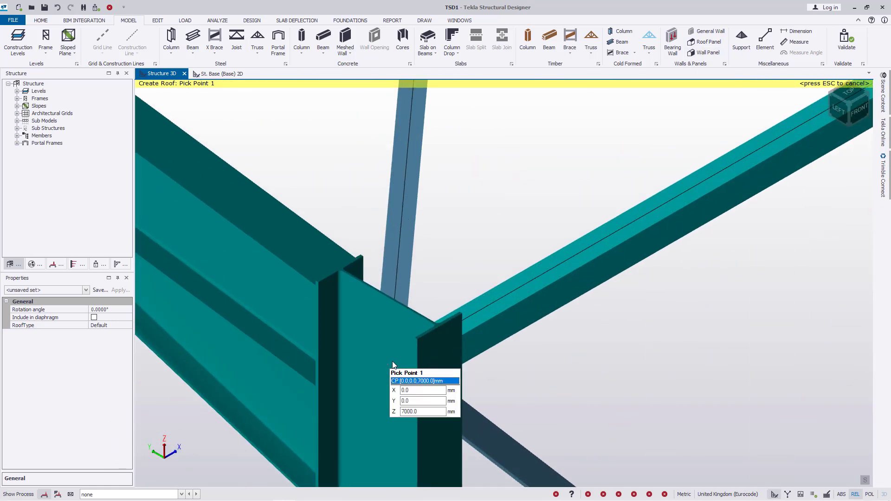
click(389, 361)
scroll(390, 371, down, 10)
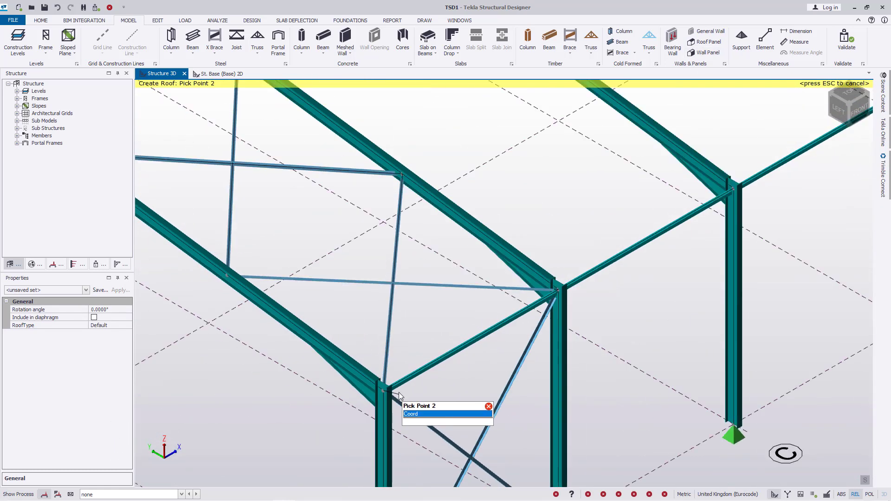
scroll(396, 394, down, 3)
scroll(708, 253, up, 10)
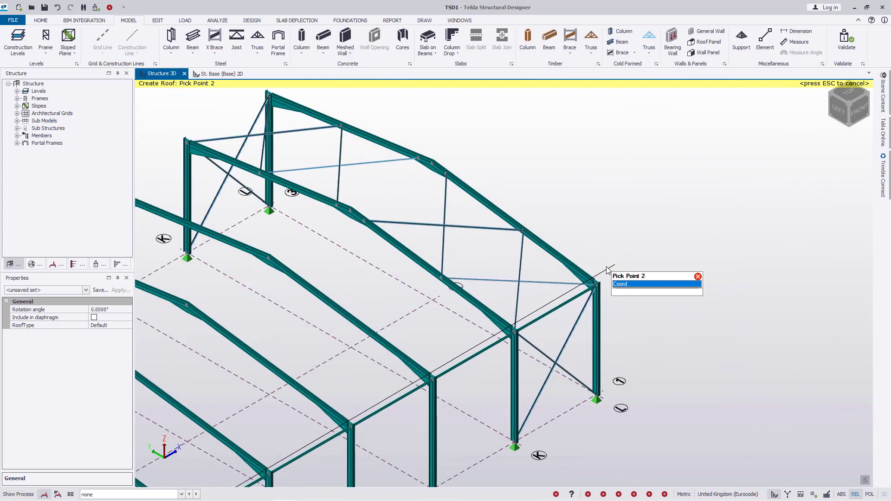
scroll(580, 300, up, 5)
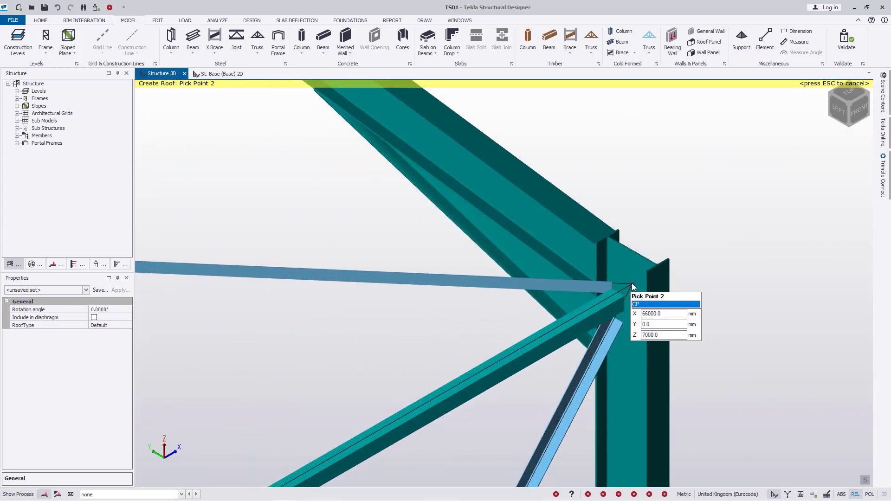
scroll(682, 385, down, 5)
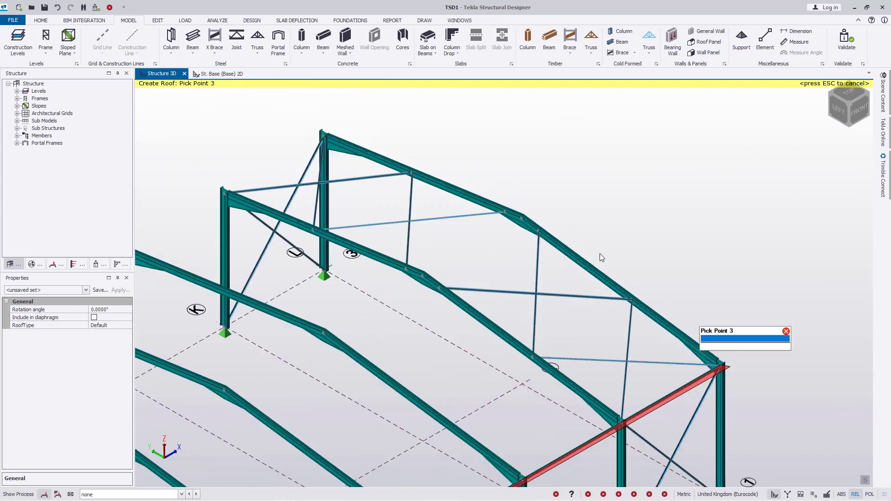
Complete the roof panel through the ridge points of frames L and A, closing it at the grid line 1 eaves of frame A
scroll(525, 214, up, 6)
scroll(524, 214, up, 4)
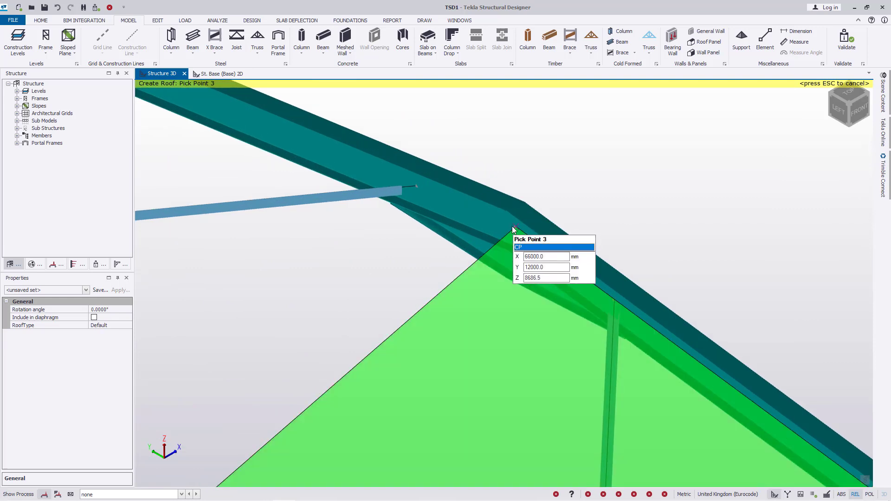
click(514, 229)
scroll(665, 170, down, 8)
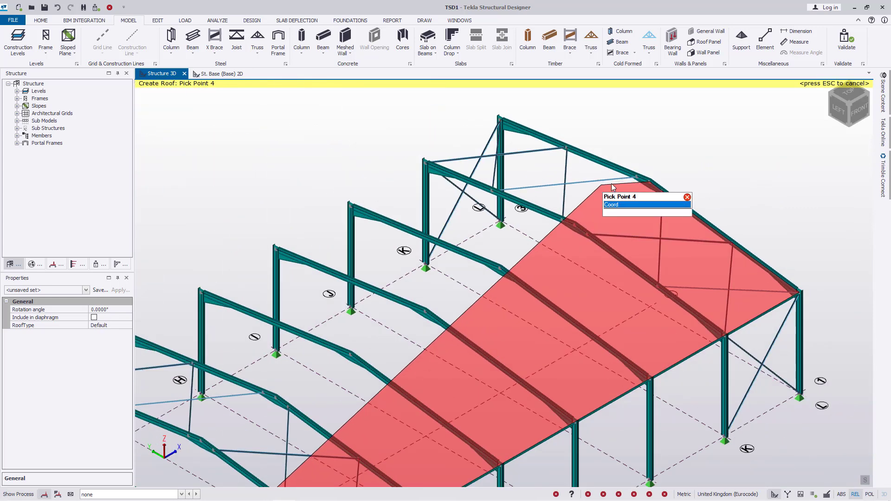
scroll(462, 299, up, 10)
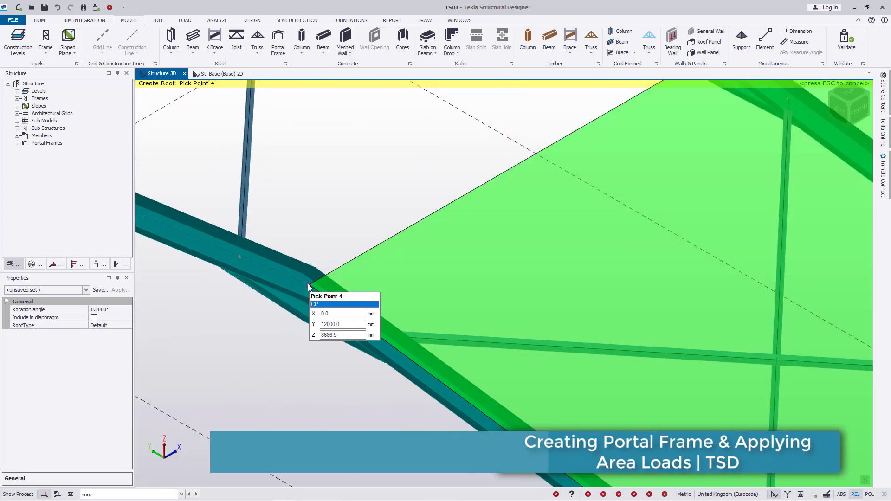
click(307, 283)
scroll(309, 230, down, 3)
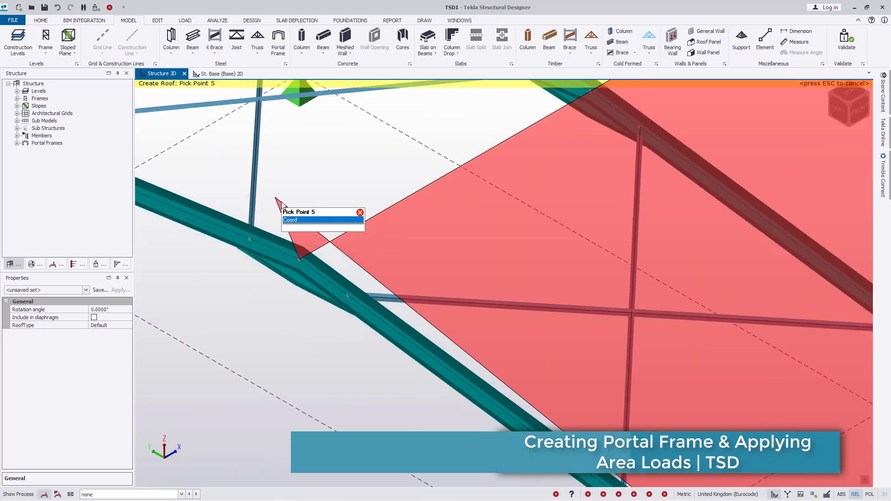
scroll(309, 232, down, 3)
scroll(531, 411, up, 7)
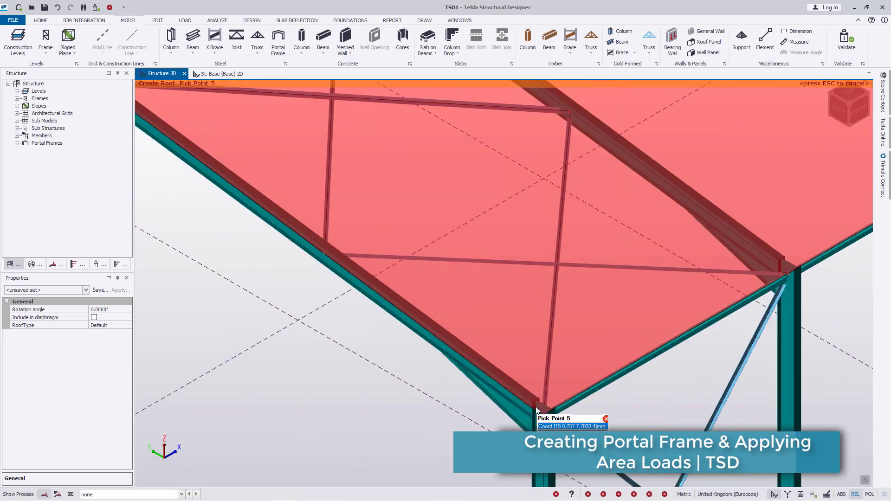
click(546, 413)
scroll(534, 389, down, 10)
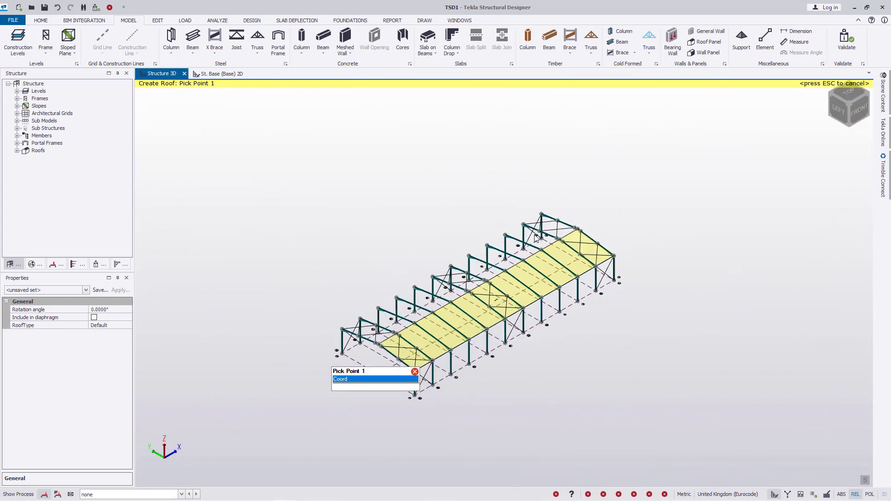
Start a second roof panel with its first corner at the grid line 3 eaves of frame L and its second at that frame's ridge
scroll(531, 198, up, 8)
scroll(531, 199, up, 5)
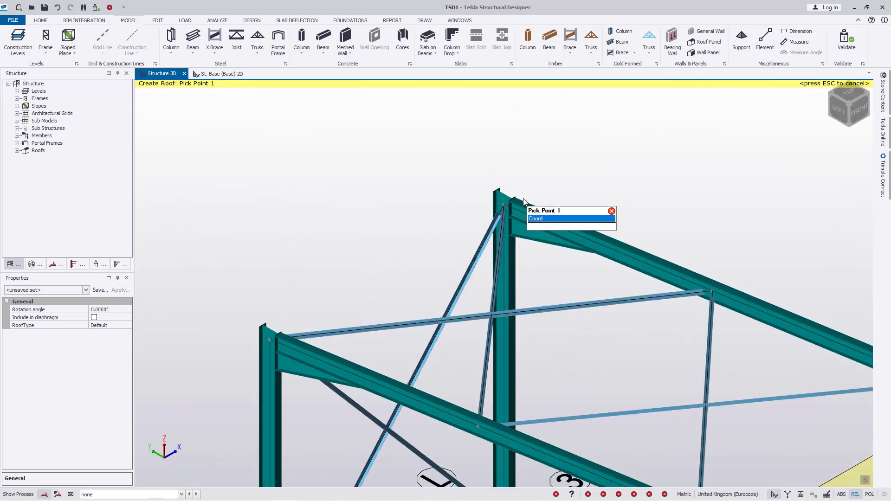
click(483, 212)
scroll(510, 232, down, 8)
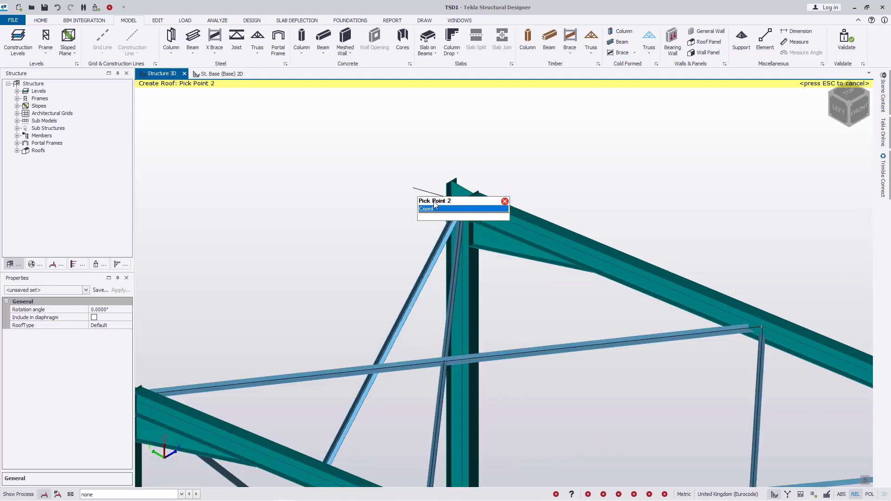
scroll(631, 281, up, 4)
scroll(611, 278, up, 4)
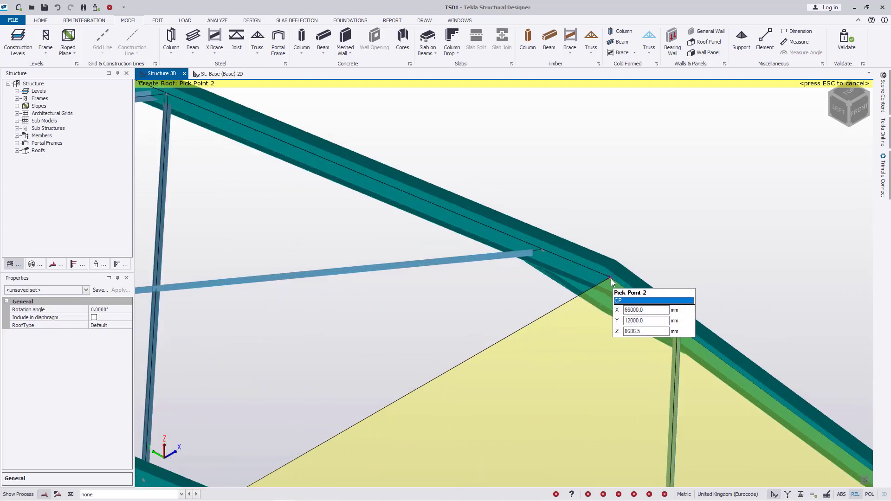
scroll(595, 289, down, 8)
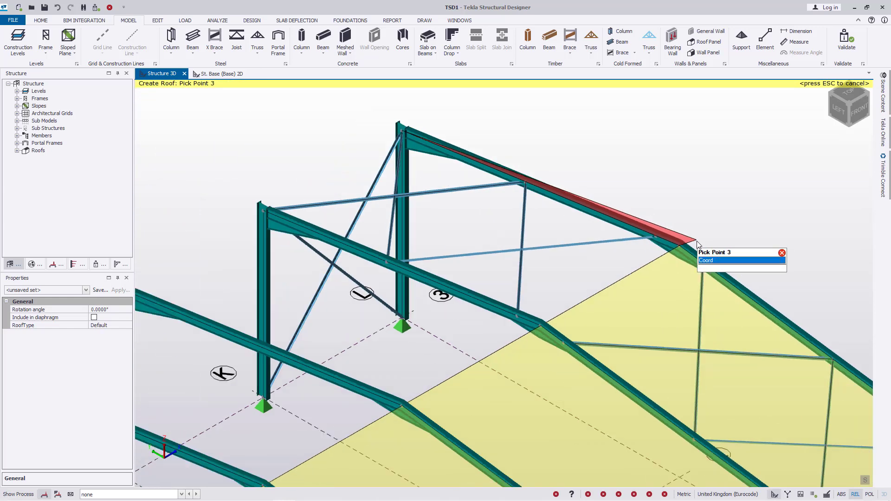
Add the roof panel's third corner at the ridge of frame A and its fourth at the grid line 3 eaves of frame A
scroll(438, 334, down, 2)
scroll(392, 345, up, 10)
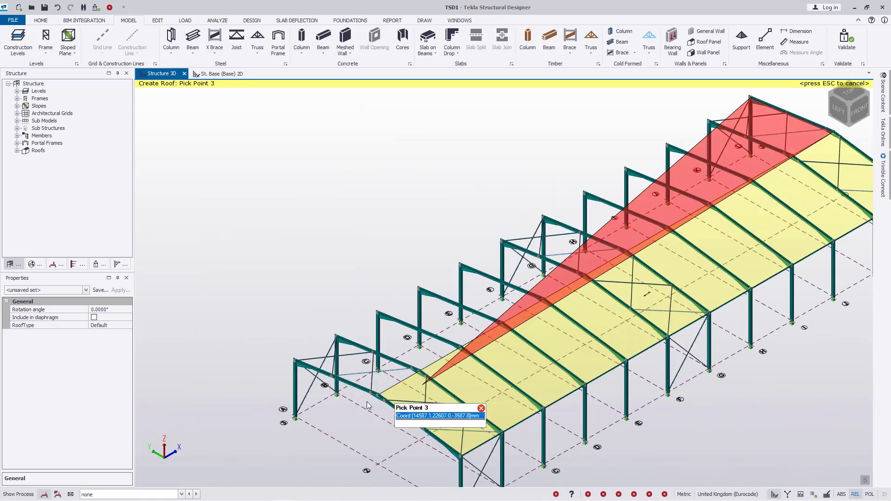
scroll(399, 371, down, 2)
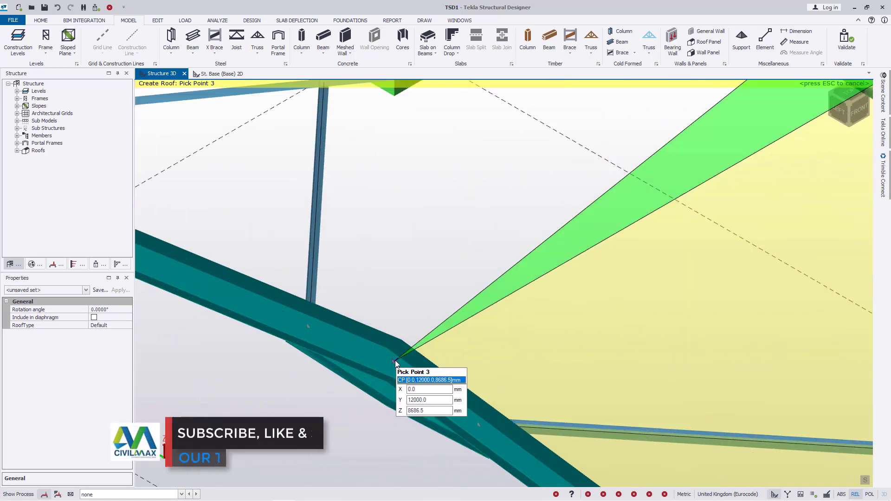
click(399, 369)
scroll(684, 377, down, 3)
scroll(426, 279, down, 2)
scroll(362, 274, up, 8)
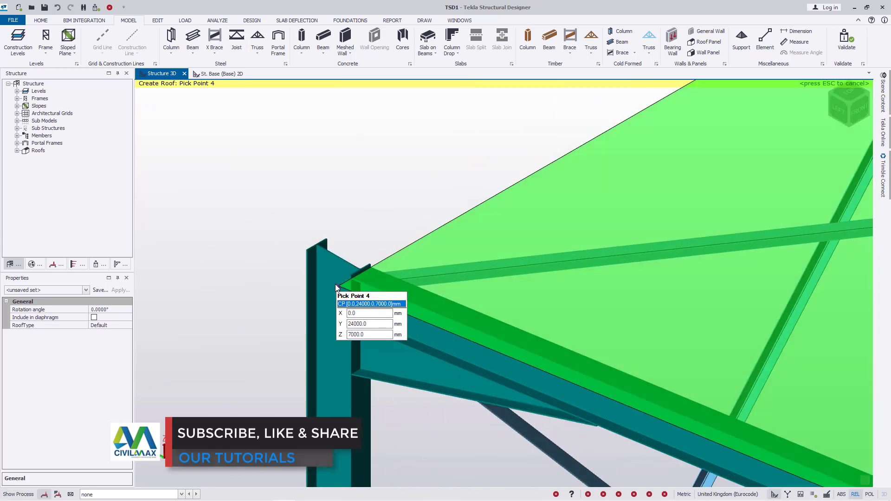
click(336, 285)
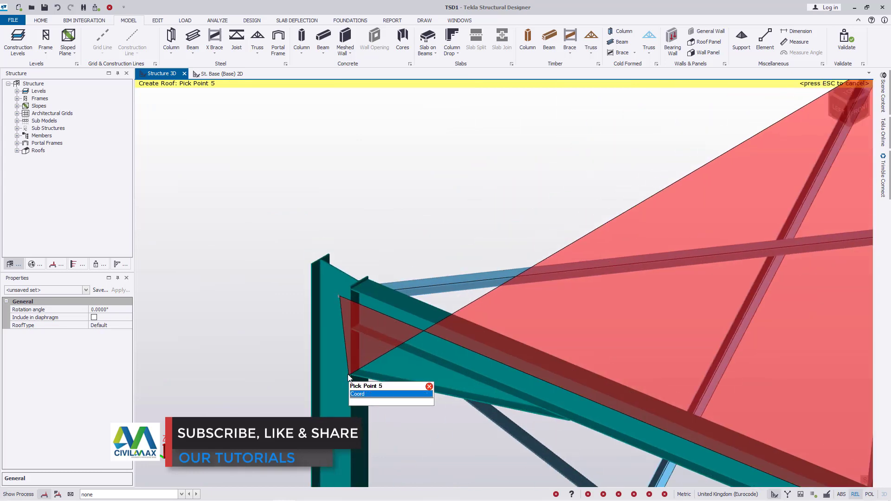
Close the second roof panel at its starting corner, the grid line 3 eaves of frame L
scroll(341, 353, down, 6)
scroll(347, 352, down, 3)
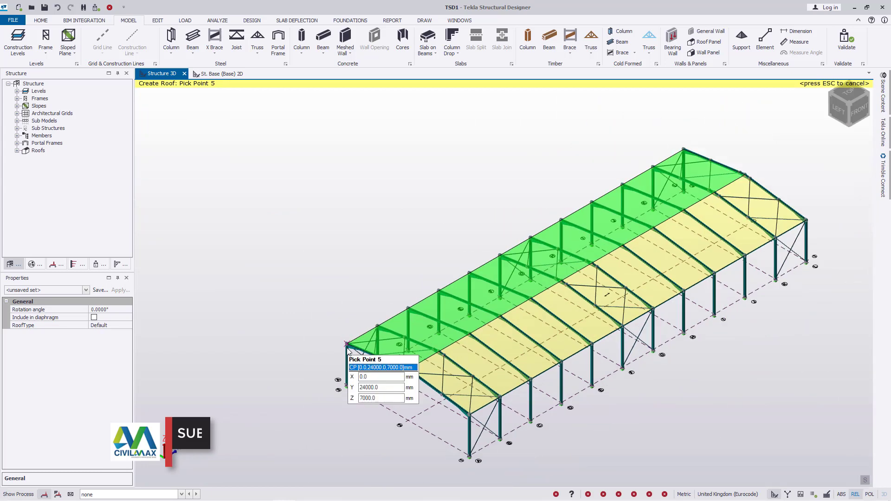
scroll(597, 199, up, 6)
scroll(579, 203, up, 5)
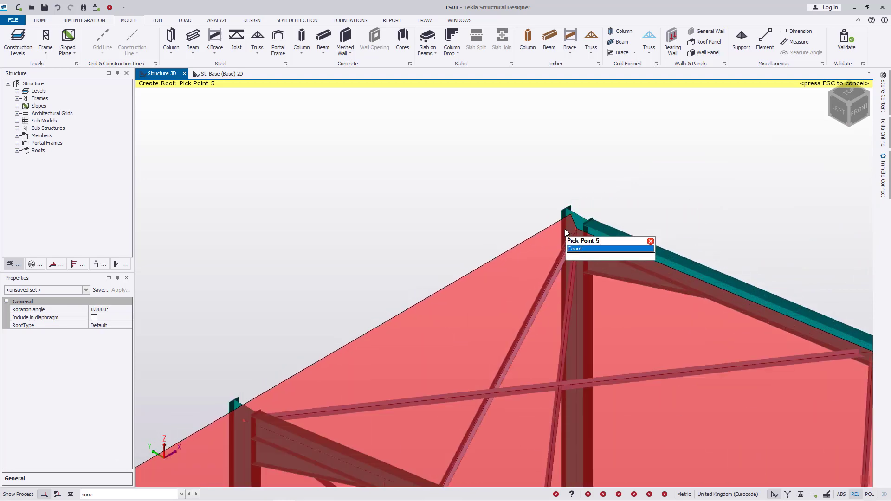
click(592, 226)
scroll(592, 226, down, 8)
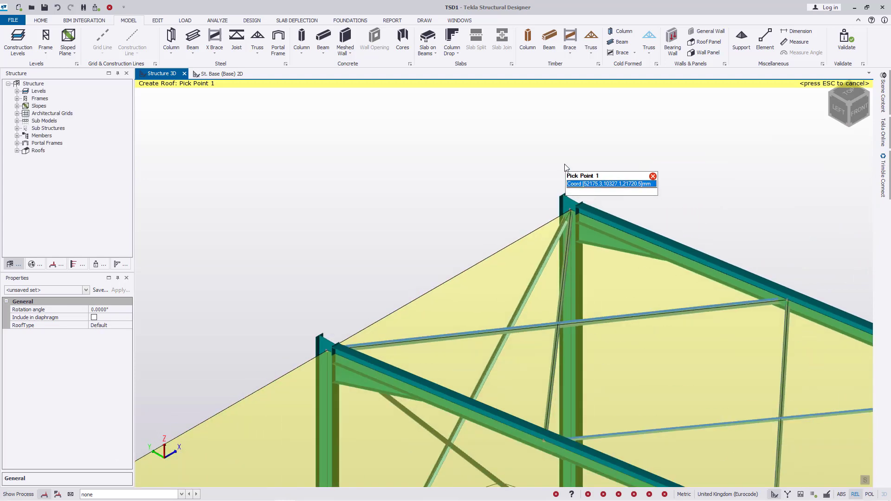
Start a wall panel along grid line 1, with its first two corners at the bases of columns A1 and L1
scroll(444, 344, up, 6)
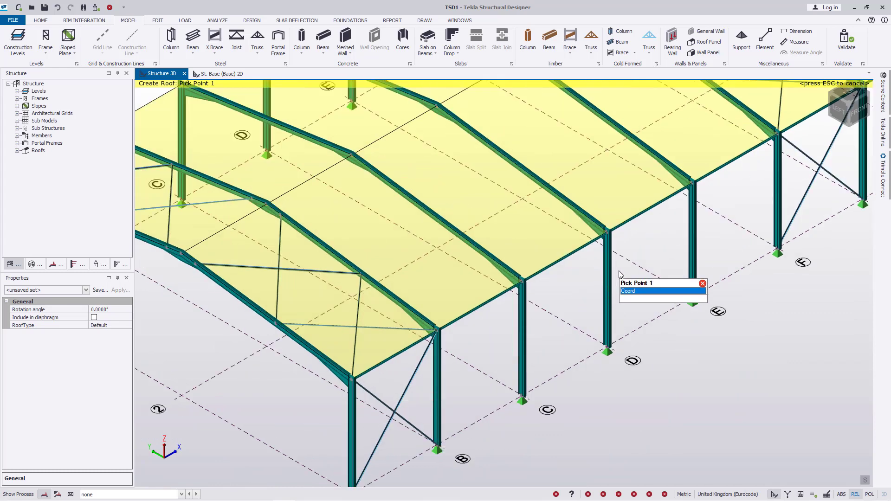
click(706, 54)
scroll(446, 351, down, 5)
scroll(444, 355, up, 8)
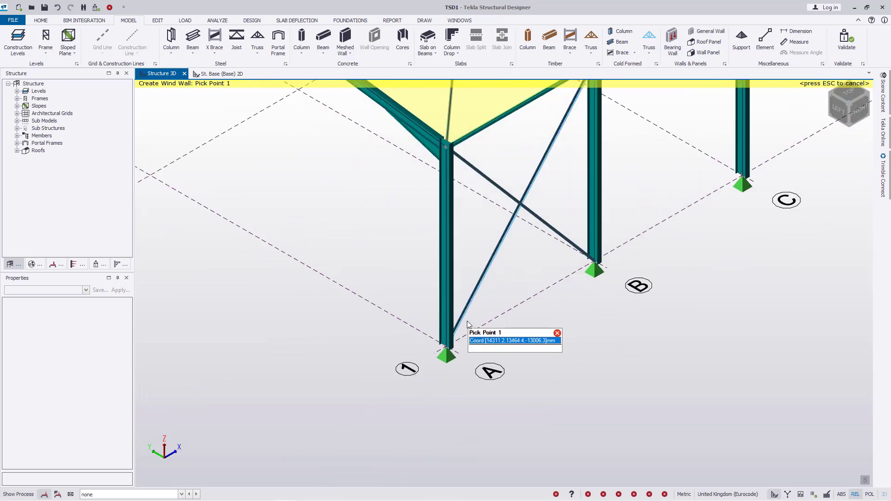
scroll(432, 354, up, 2)
click(428, 352)
scroll(419, 385, down, 8)
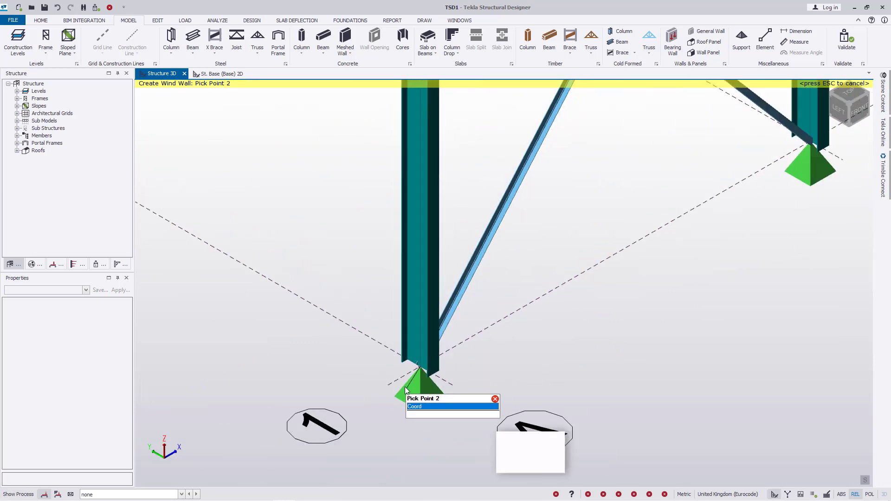
scroll(417, 396, down, 3)
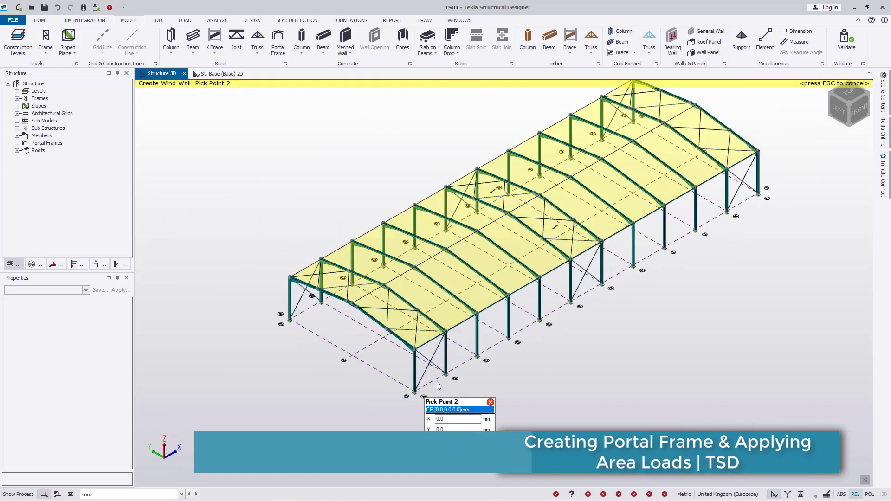
scroll(771, 179, up, 5)
scroll(772, 178, up, 6)
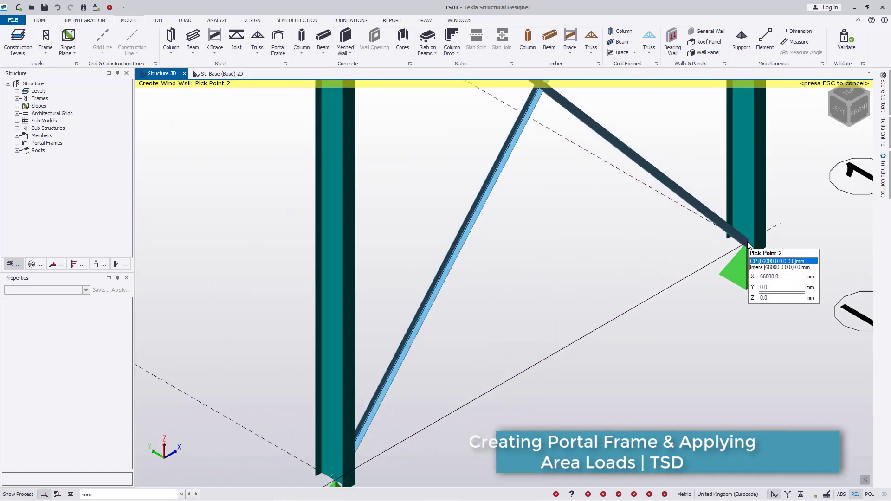
click(748, 242)
Complete the grid line 1 wall panel through the tops of columns L1 and A1, closing it at the base of column A1
scroll(692, 218, down, 4)
scroll(691, 215, up, 6)
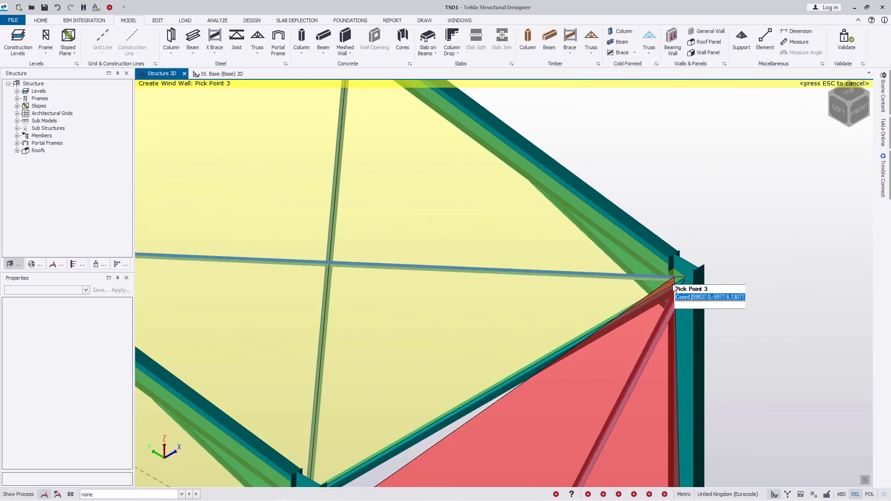
click(695, 248)
scroll(742, 195, down, 8)
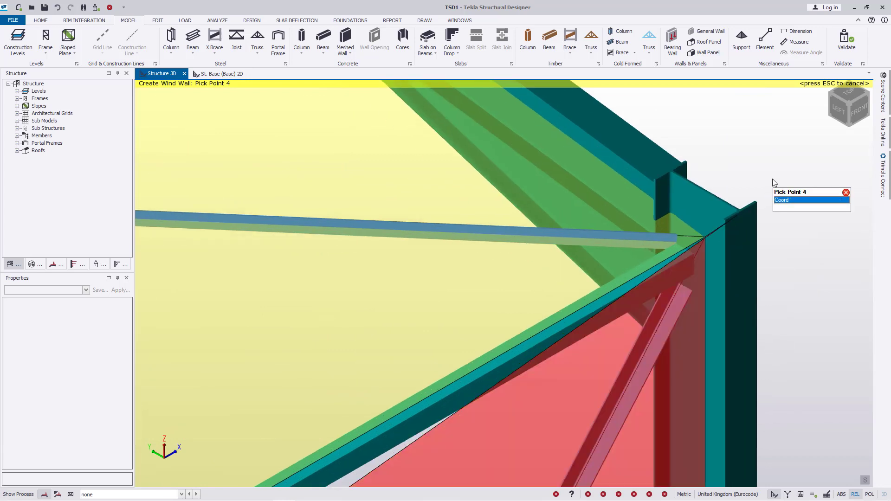
scroll(555, 374, down, 3)
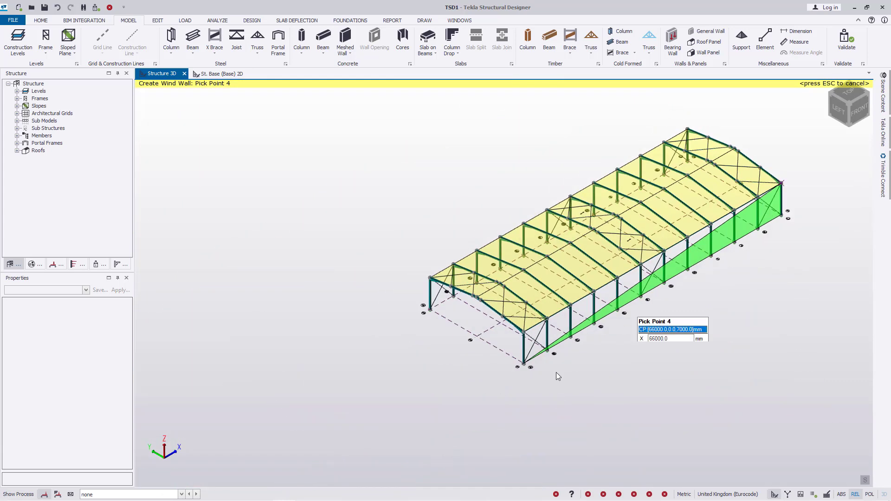
scroll(481, 282, up, 8)
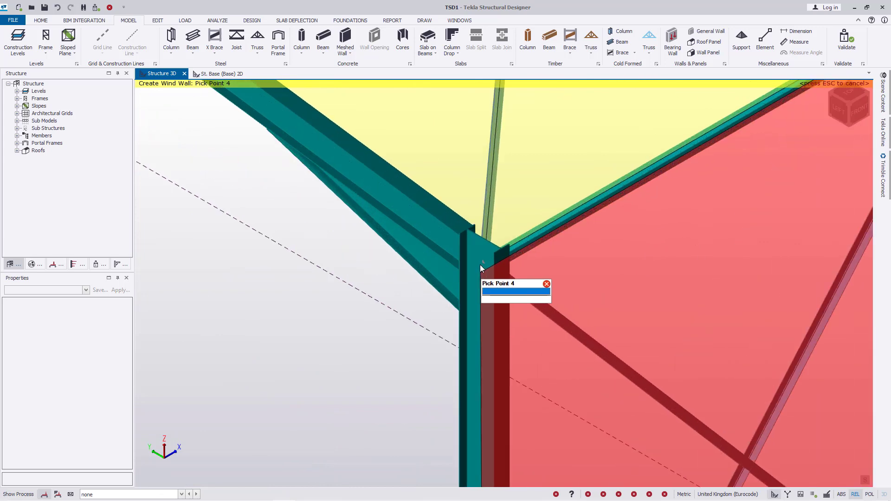
click(482, 275)
scroll(502, 238, down, 4)
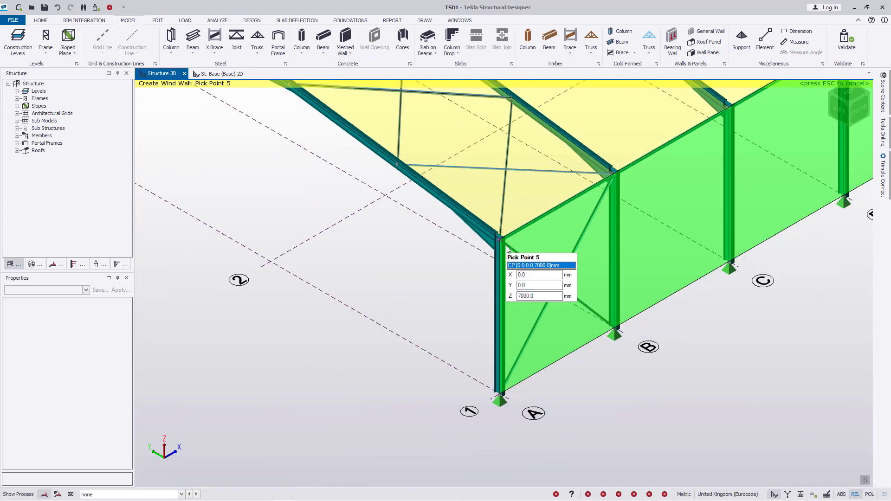
scroll(502, 423, up, 8)
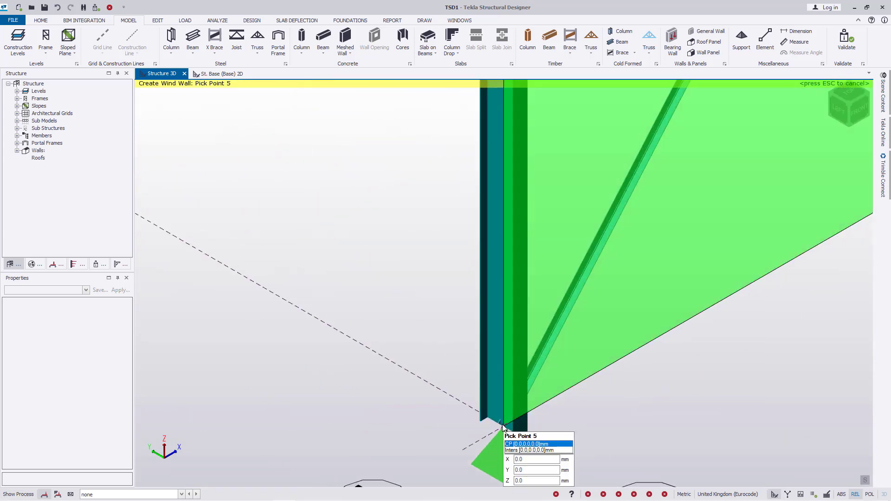
click(503, 427)
scroll(508, 411, down, 6)
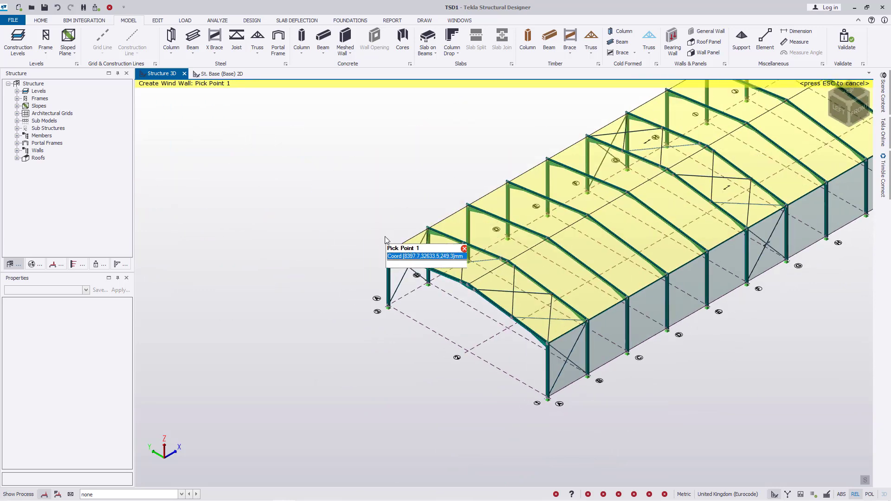
Start a second wall panel on the grid line 3 side, with its first corner at the base of column L3
scroll(395, 242, up, 5)
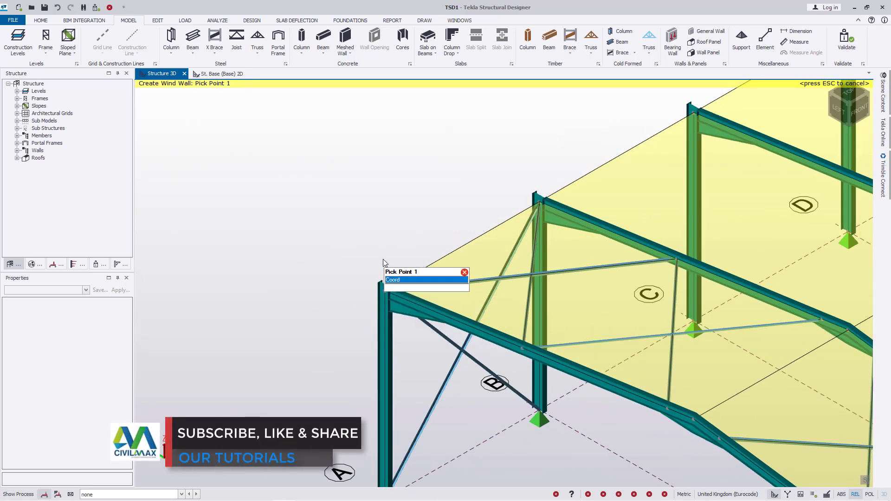
scroll(385, 256, up, 3)
scroll(386, 262, down, 8)
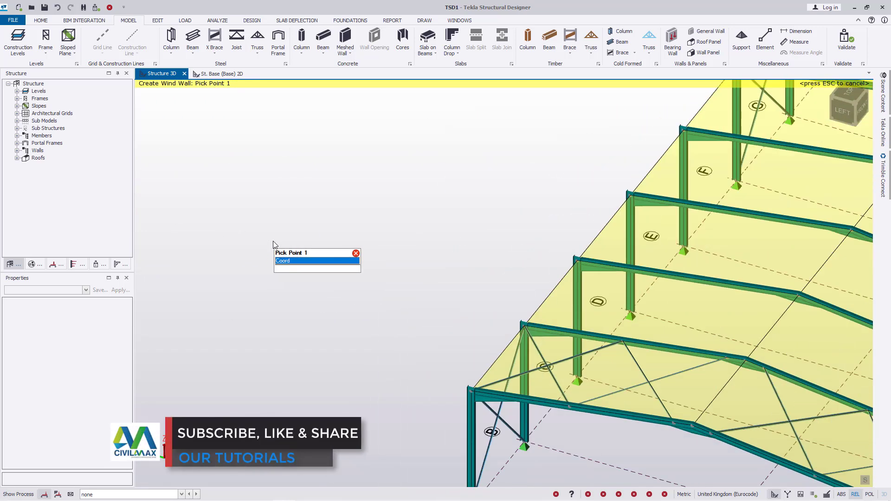
right_drag(409, 268, 804, 243)
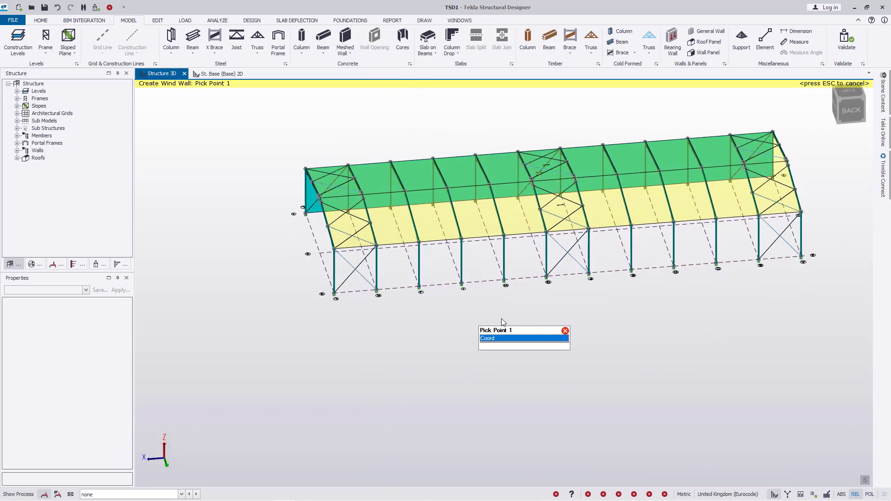
right_drag(501, 318, 621, 314)
scroll(469, 320, up, 7)
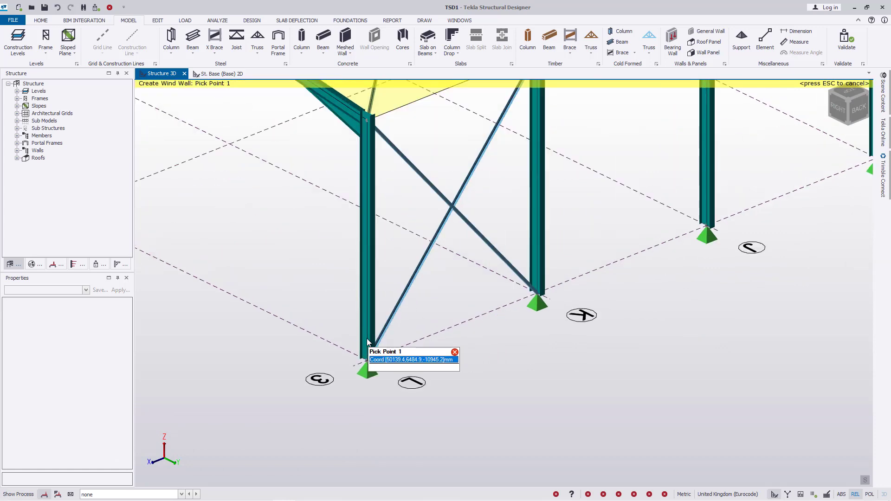
scroll(367, 342, up, 2)
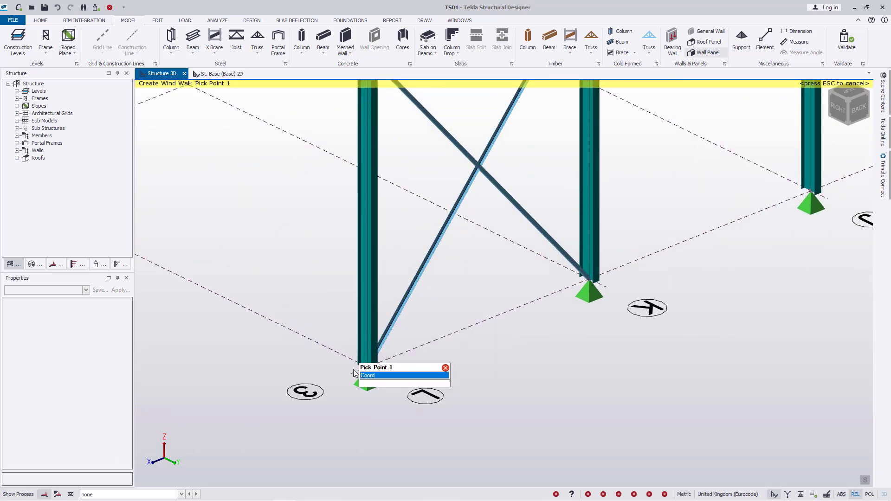
scroll(354, 372, up, 4)
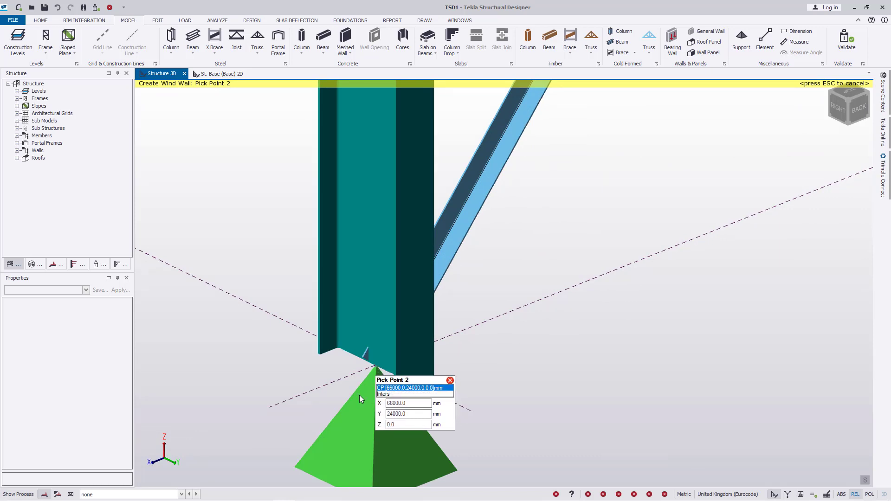
Set the second corner of the grid line 3 wall panel at the base of column A3
scroll(361, 399, down, 12)
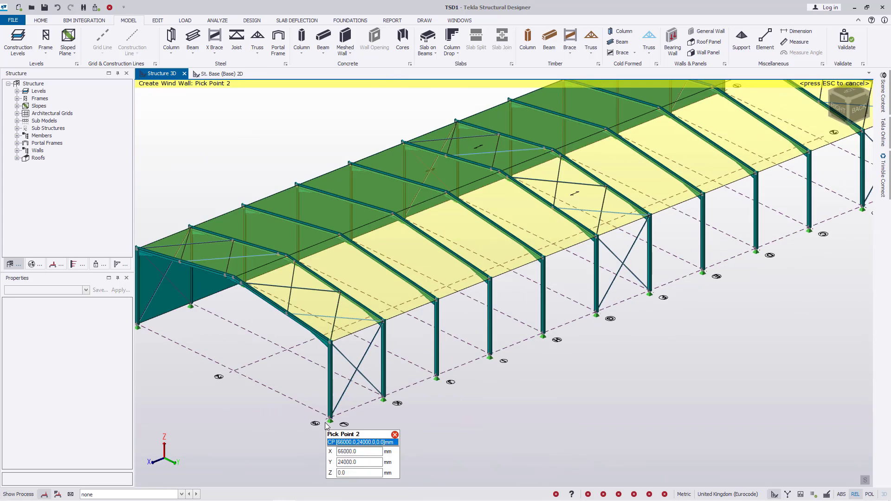
scroll(485, 336, down, 2)
scroll(564, 360, up, 10)
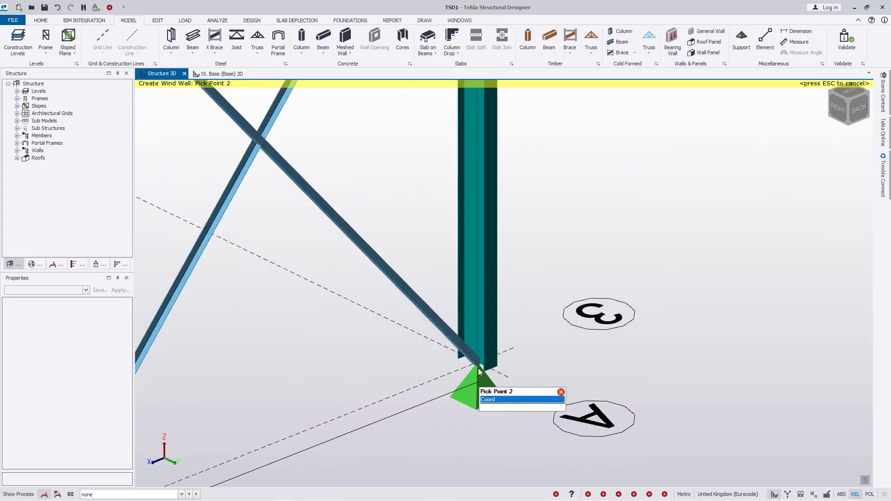
scroll(479, 372, up, 2)
click(480, 361)
Complete the grid line 3 wall panel through the tops of columns A3 and L3, closing it at the base of column L3
scroll(511, 367, down, 8)
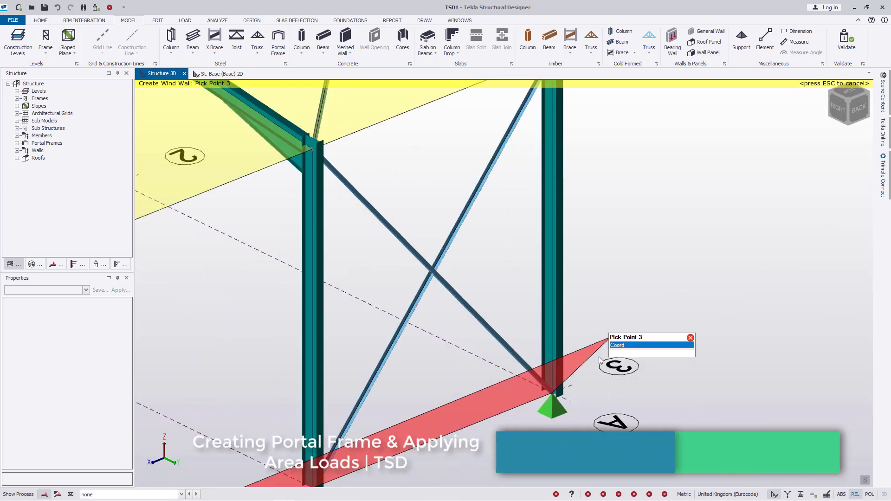
scroll(571, 218, up, 5)
scroll(571, 220, up, 4)
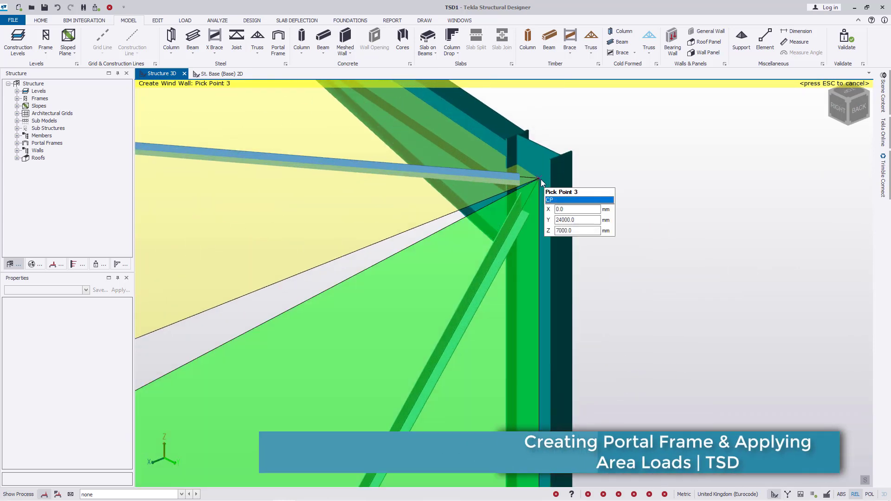
click(577, 231)
scroll(809, 244, down, 10)
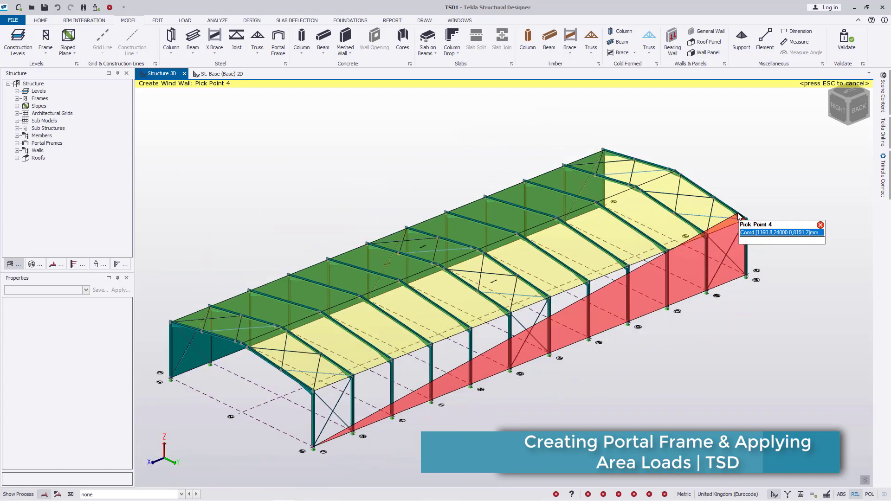
scroll(453, 351, up, 10)
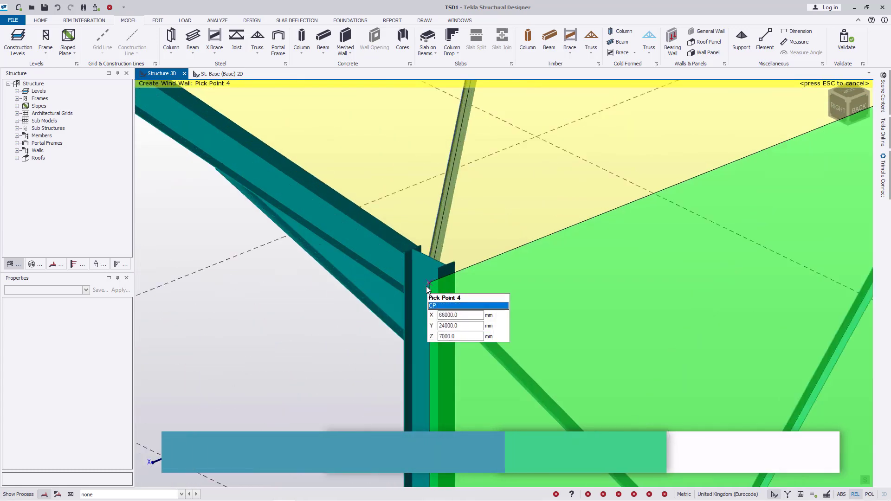
scroll(492, 220, down, 8)
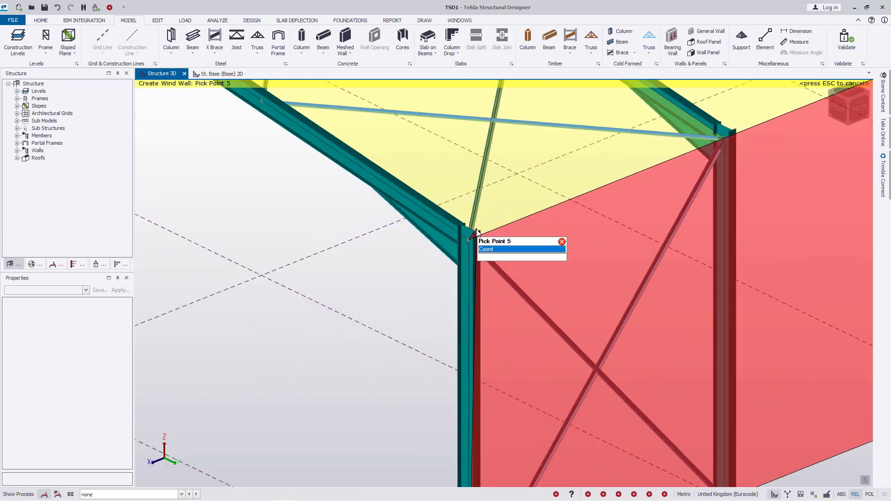
scroll(471, 392, up, 6)
scroll(471, 392, up, 3)
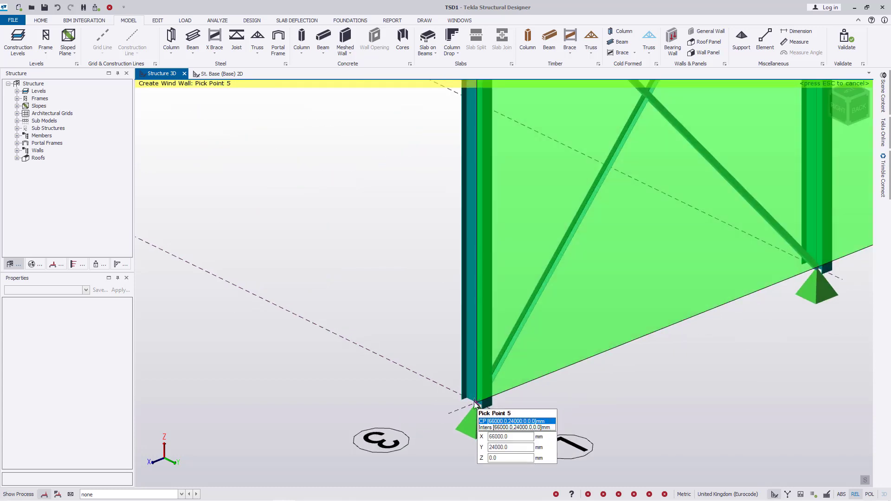
click(474, 402)
scroll(469, 408, down, 8)
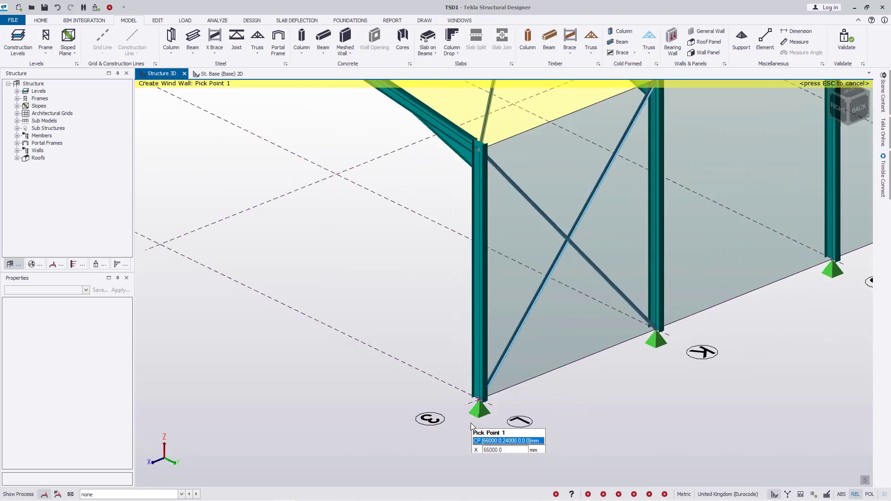
scroll(463, 424, down, 5)
scroll(575, 326, up, 6)
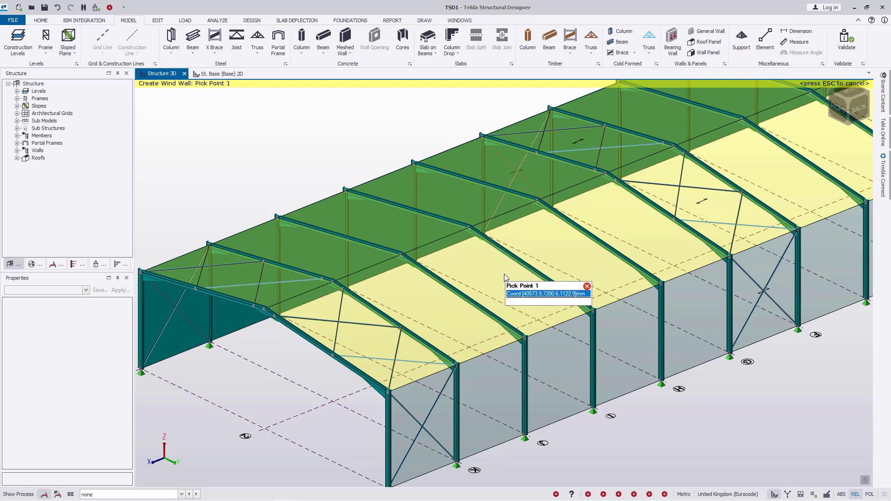
scroll(387, 330, down, 3)
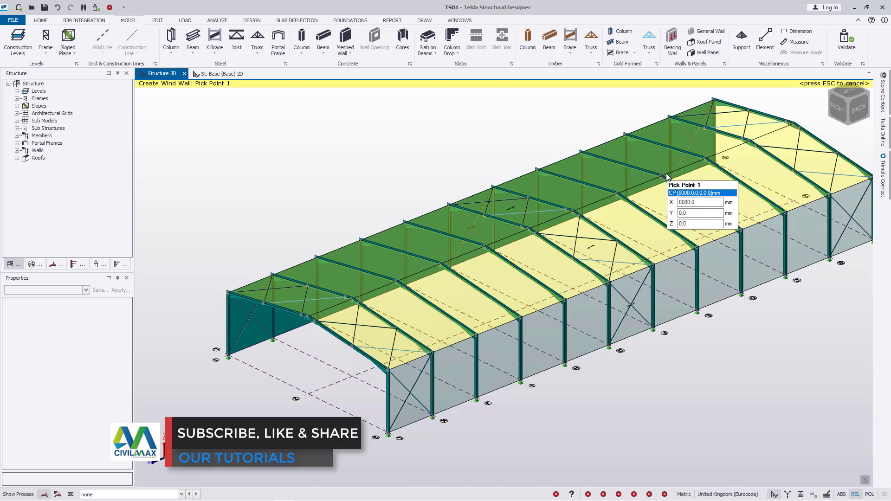
middle_drag(649, 204, 614, 266)
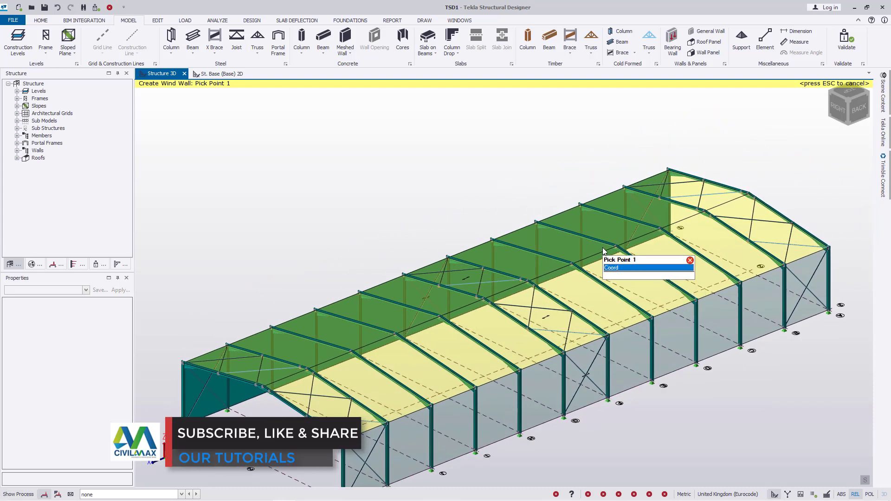
scroll(612, 224, down, 1)
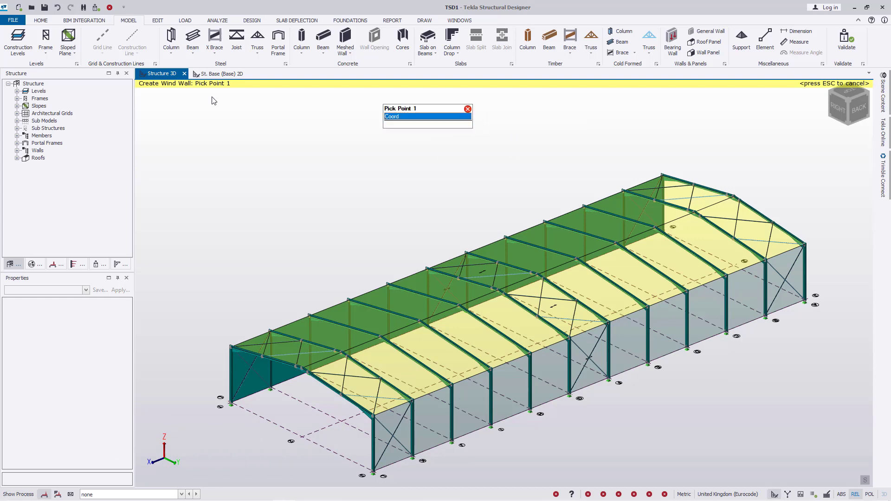
Rename the Services loadcase to Wind, set its type to Wind, and accept the loadcase list
click(185, 20)
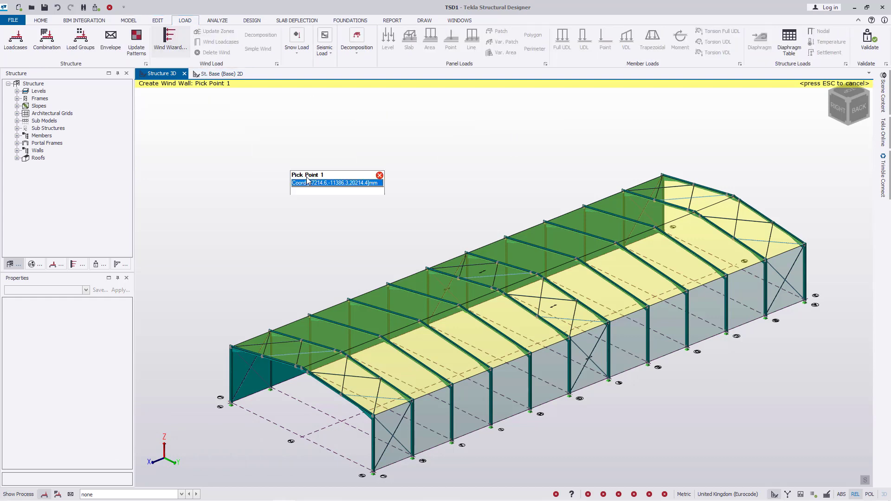
click(17, 46)
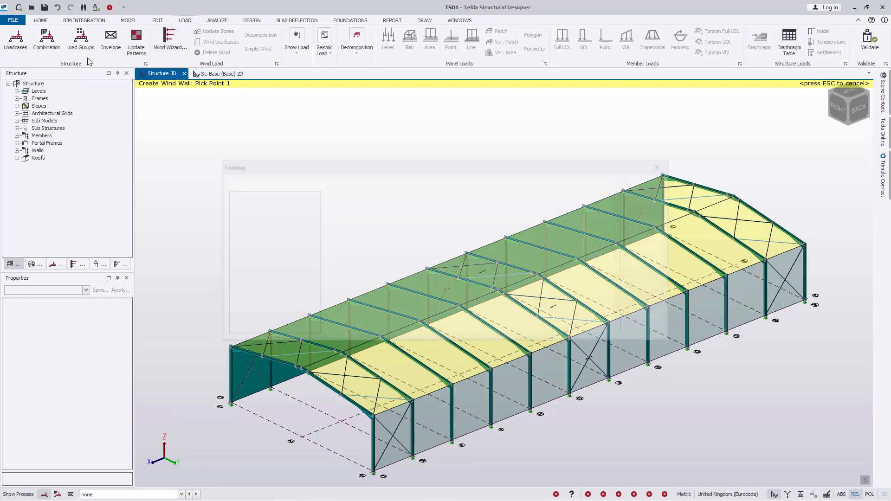
drag(424, 165, 453, 129)
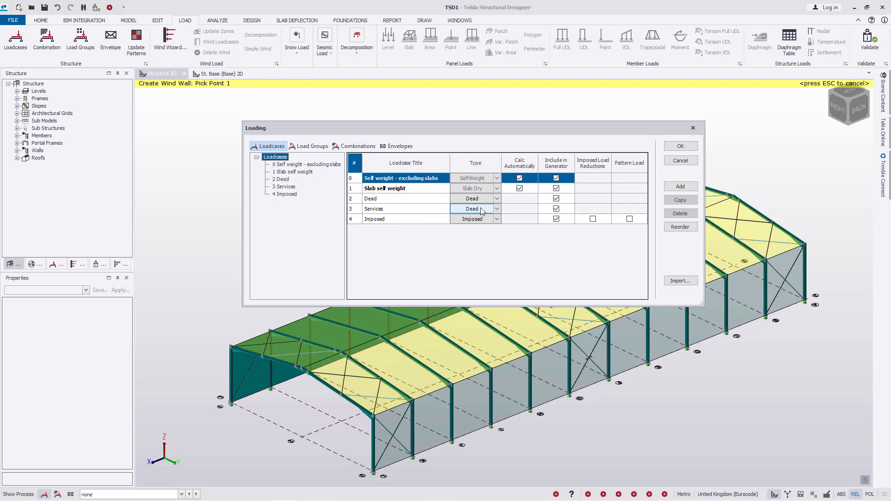
click(396, 209)
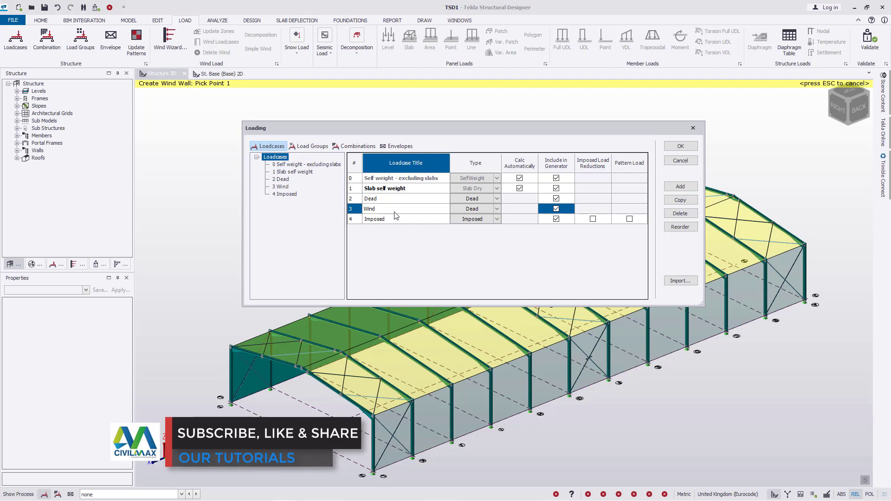
click(496, 208)
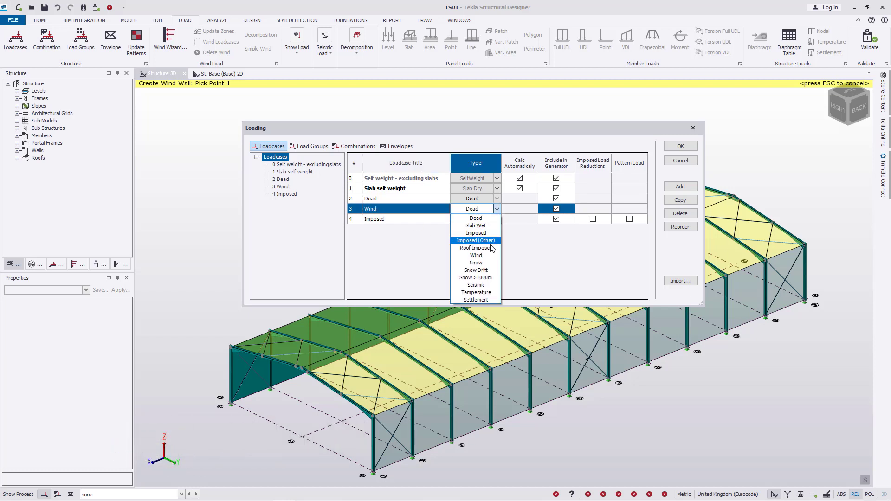
click(481, 256)
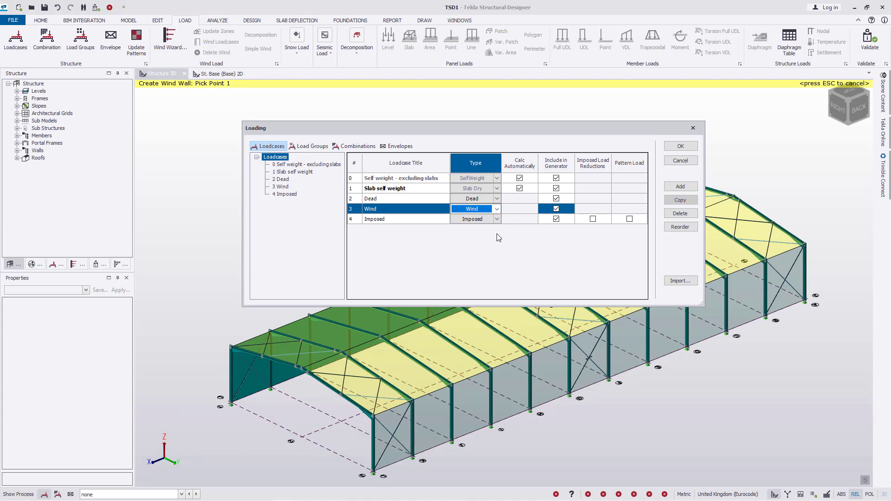
click(680, 147)
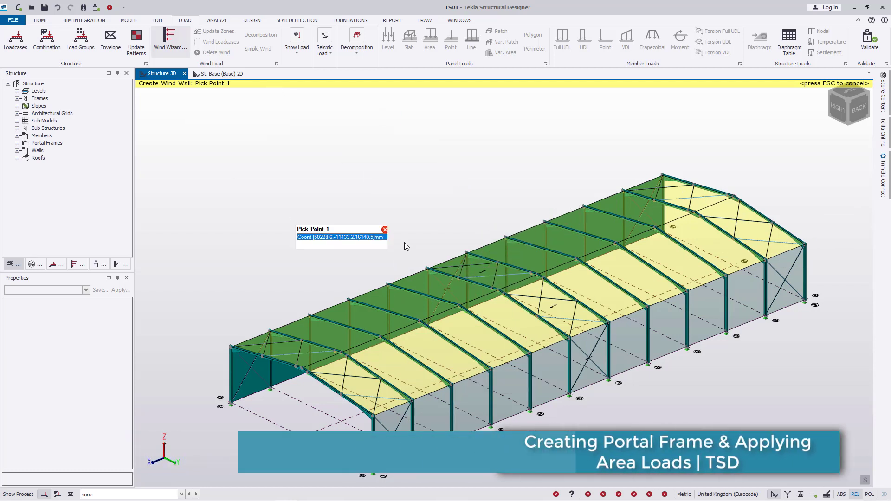
Apply 5.000 kN/m² area loads in Global Z to both roof panels in the Dead loadcase
middle_drag(456, 362, 469, 315)
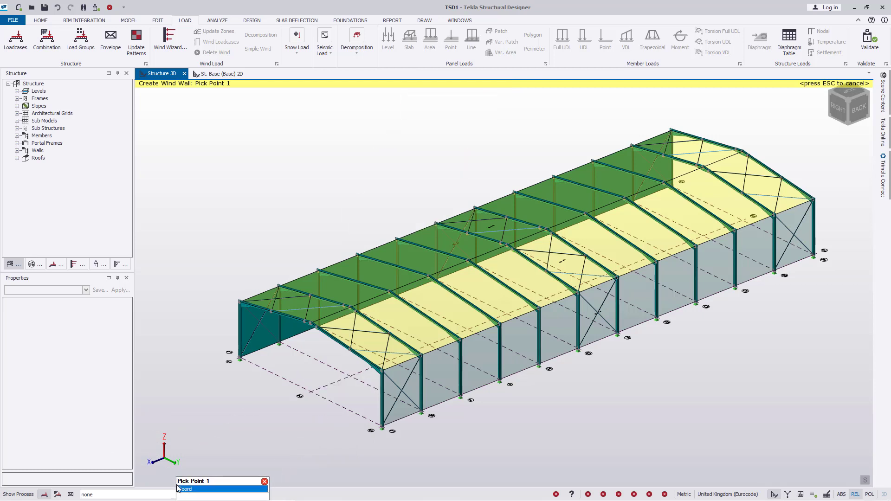
click(181, 495)
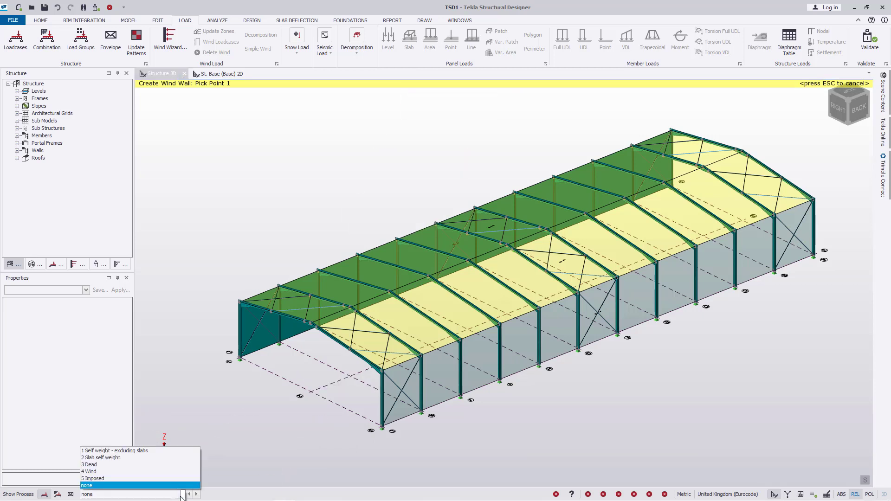
click(112, 464)
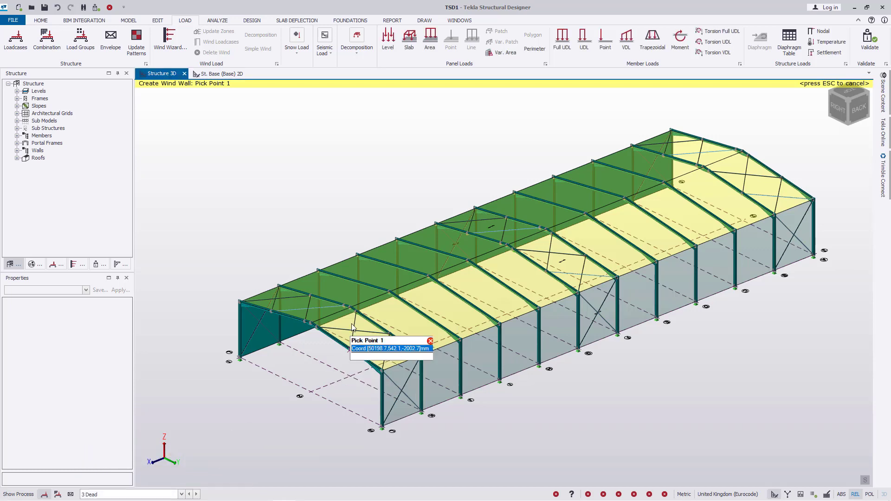
scroll(352, 326, up, 5)
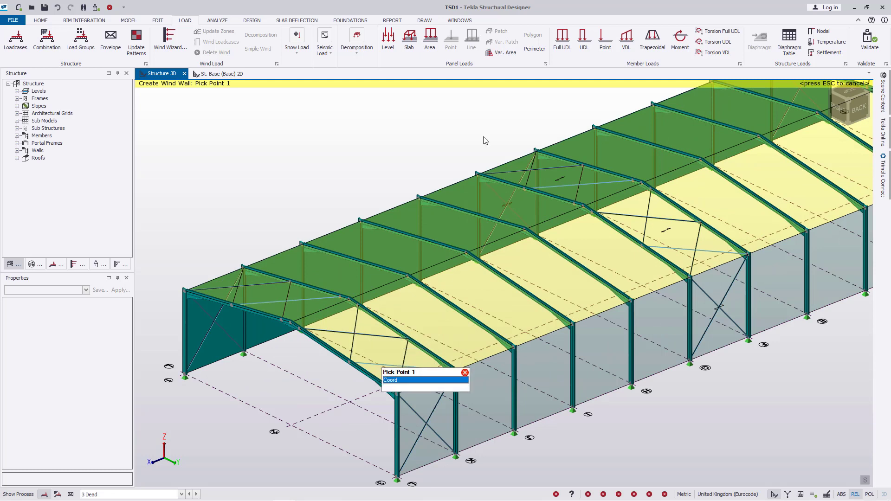
click(430, 46)
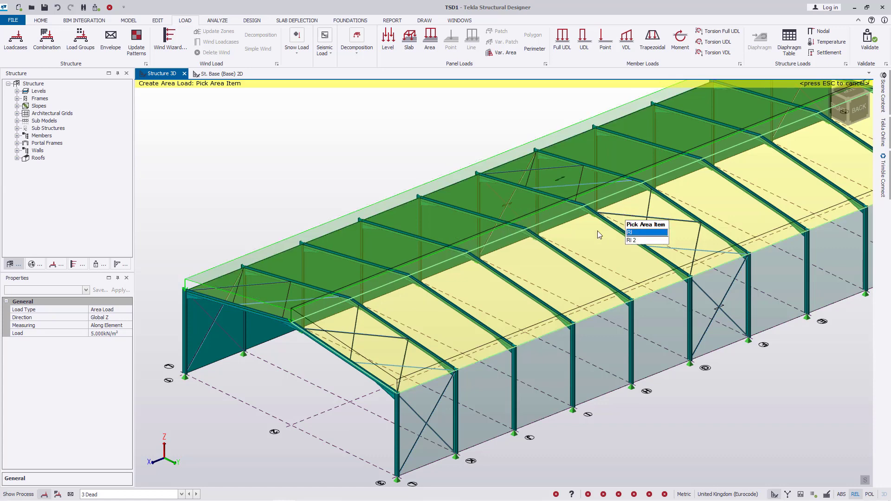
click(412, 302)
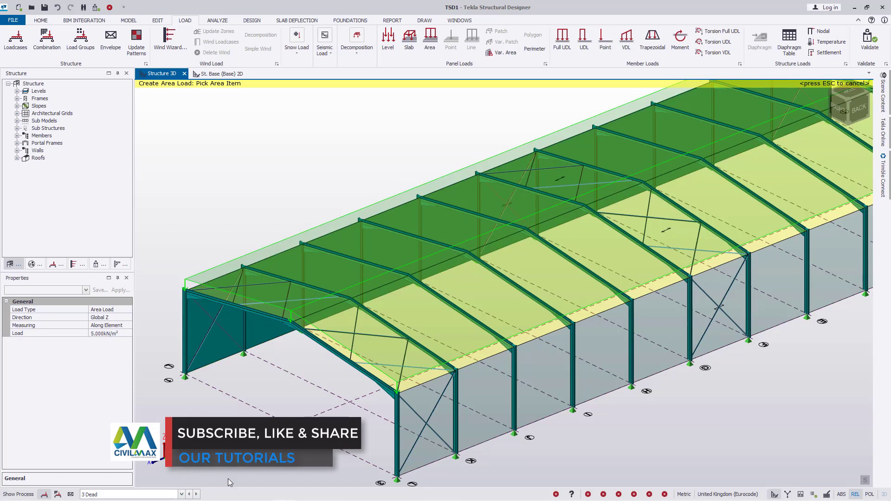
Apply 5.000 kN/m² area loads to the roof panels and side wall panels in the Wind loadcase
click(182, 494)
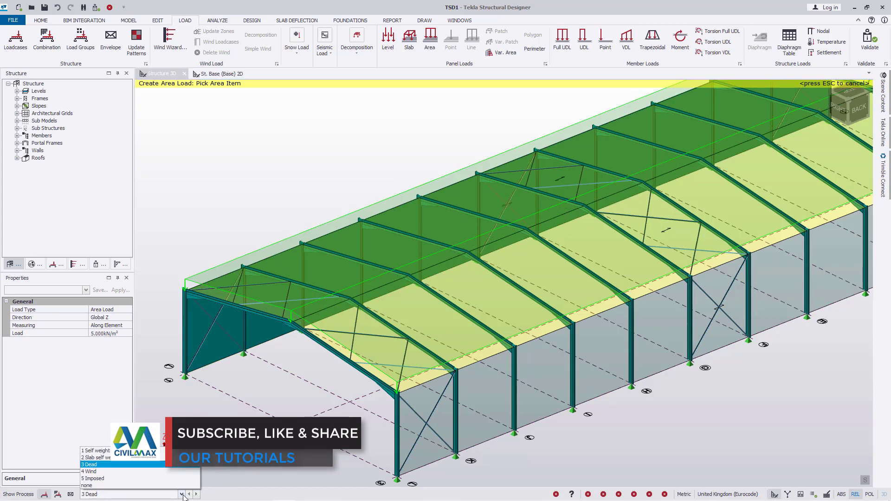
click(185, 471)
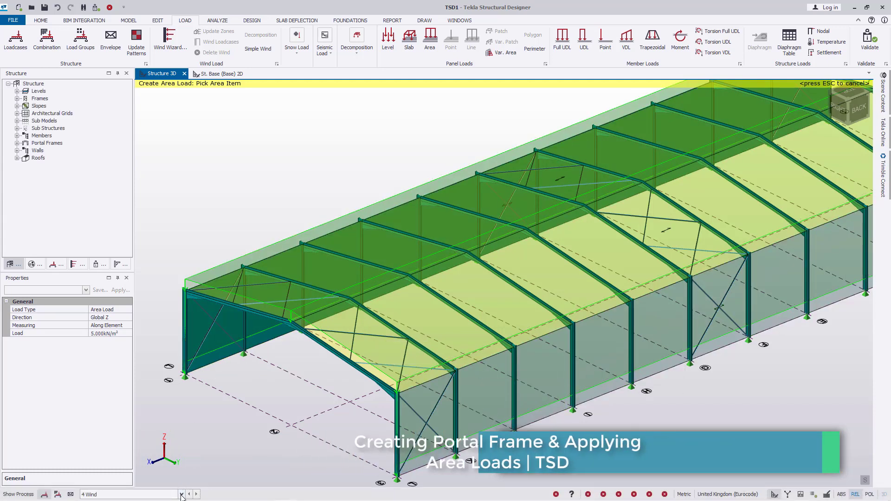
Make Imposed the active loadcase for placing area loads
click(181, 494)
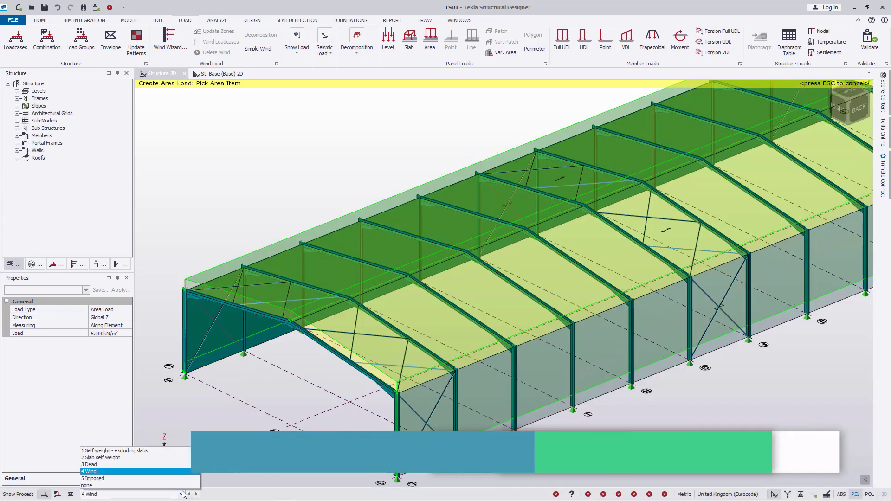
click(113, 478)
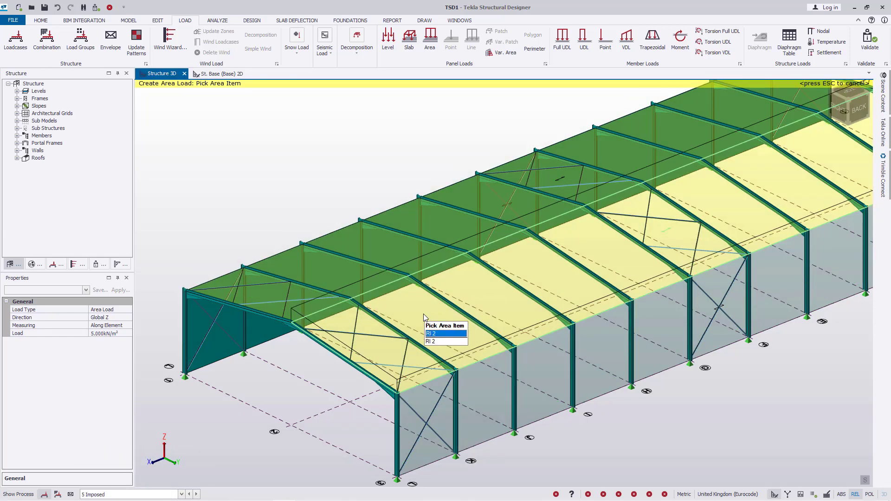